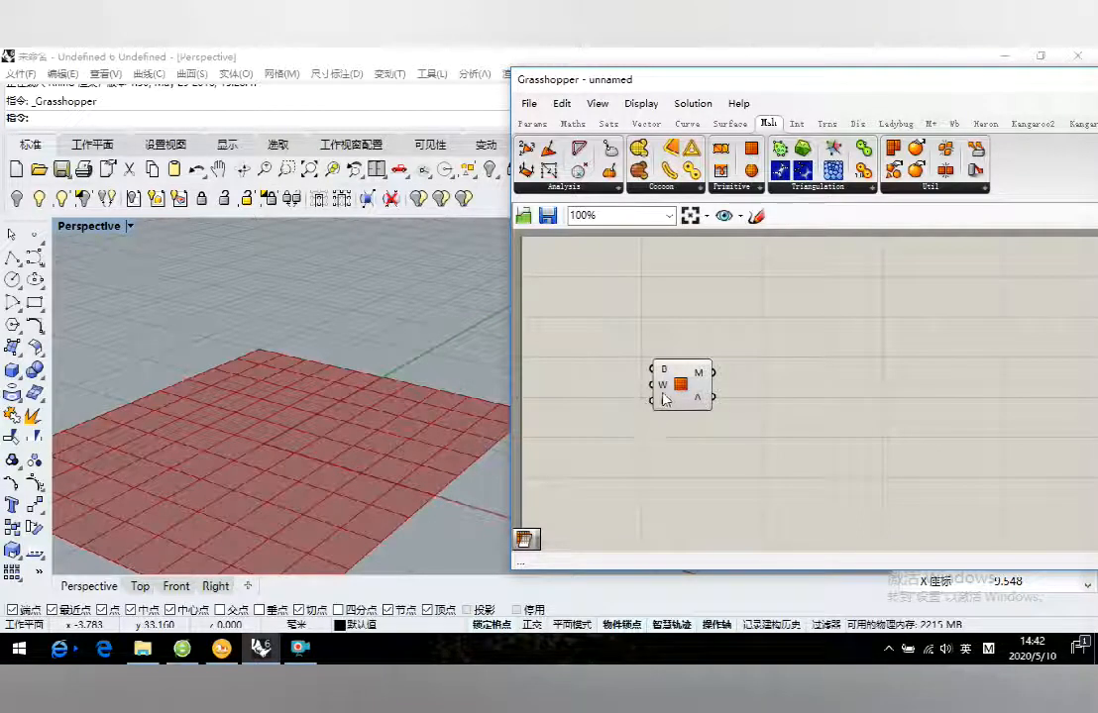
Step: Add a Kangaroo2 mesh corners component beside the mesh plane and feed it the plane's M output
scroll(380, 436, "down", 5)
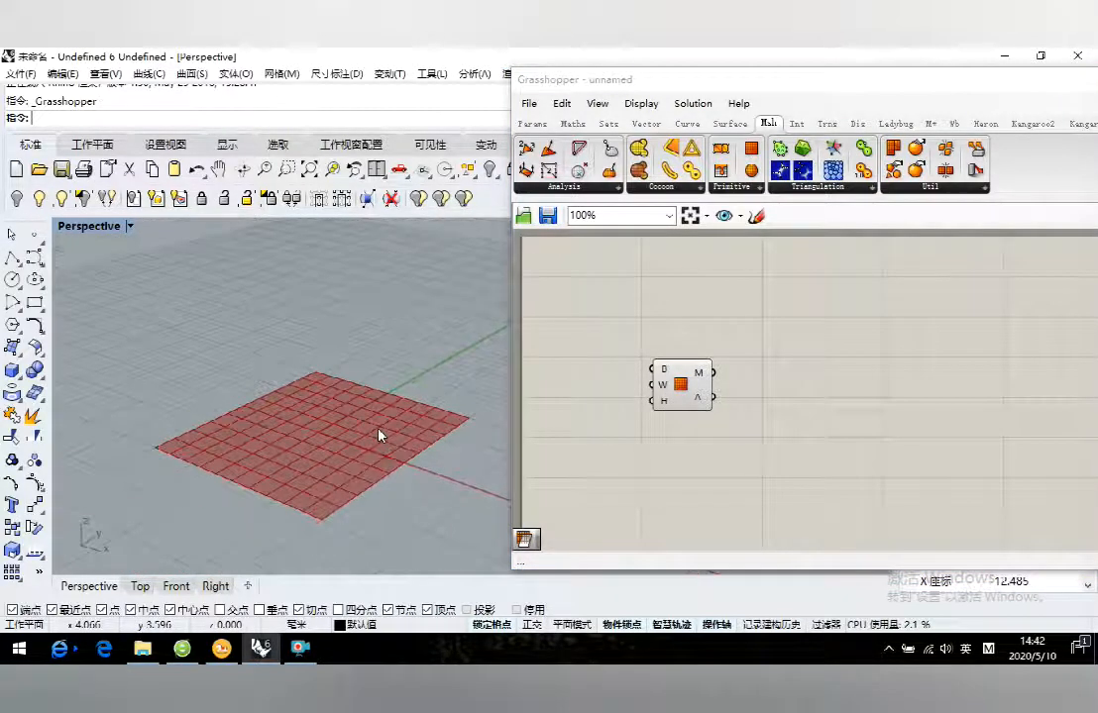
mouse_move(702, 378)
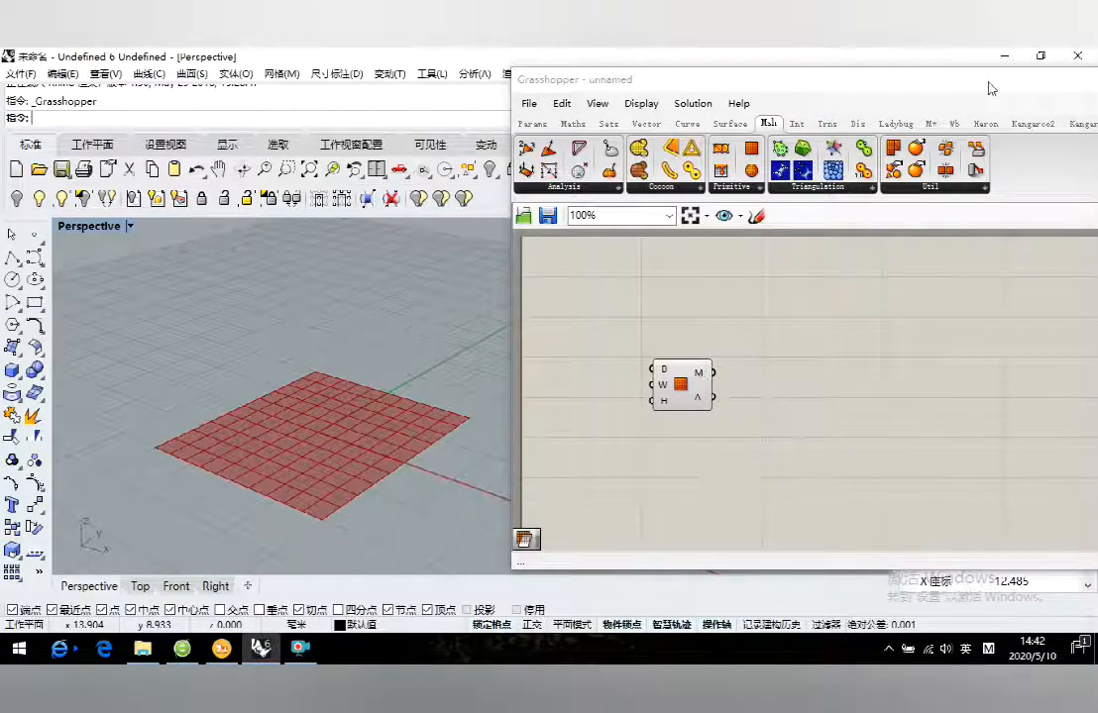
left_click(1030, 121)
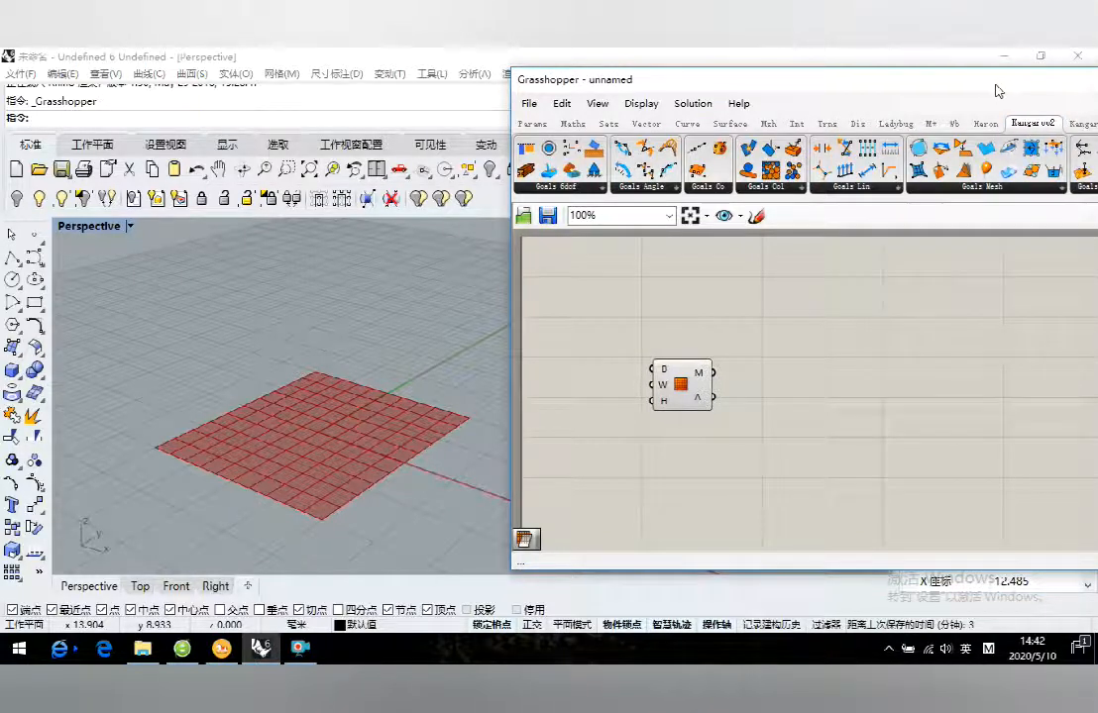
left_click_drag(997, 91, 740, 91)
left_click_drag(991, 91, 801, 85)
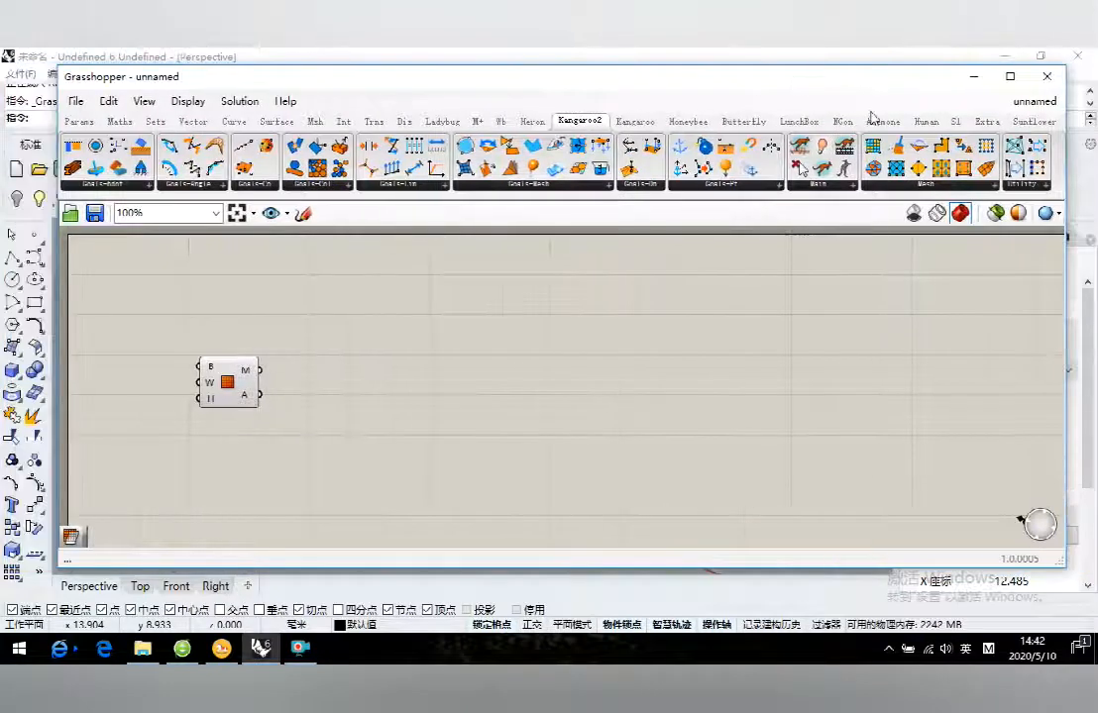
left_click_drag(896, 89, 931, 88)
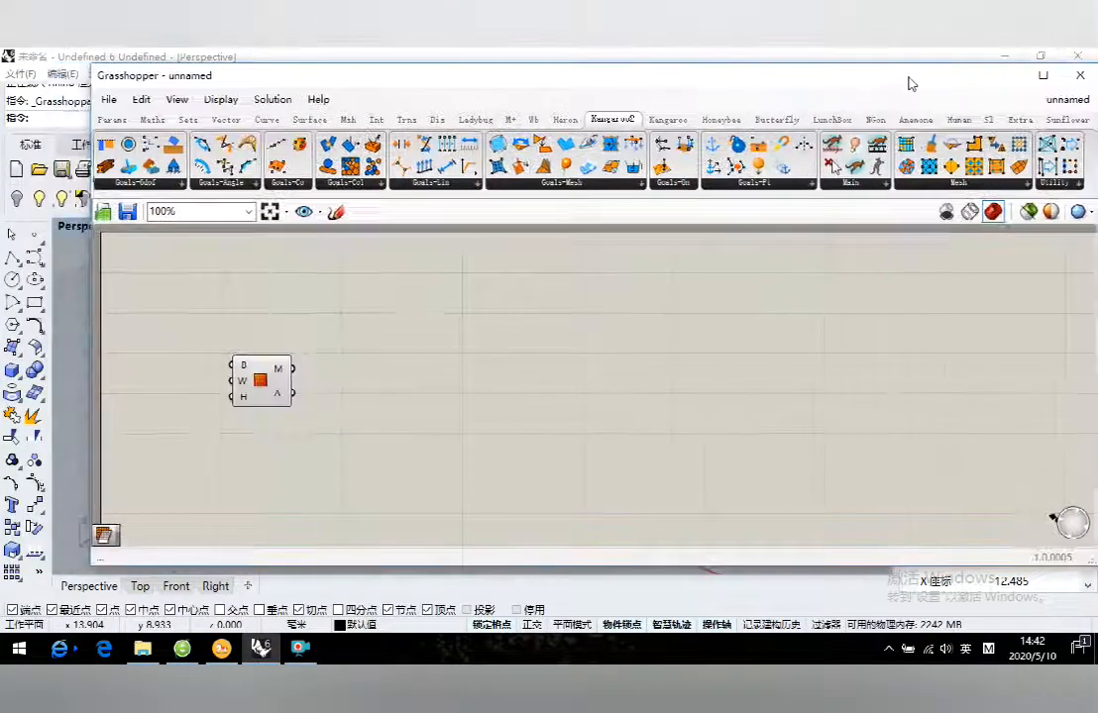
left_click_drag(975, 145, 409, 379)
left_click_drag(528, 69, 902, 62)
left_click_drag(669, 367, 799, 372)
left_click(789, 380)
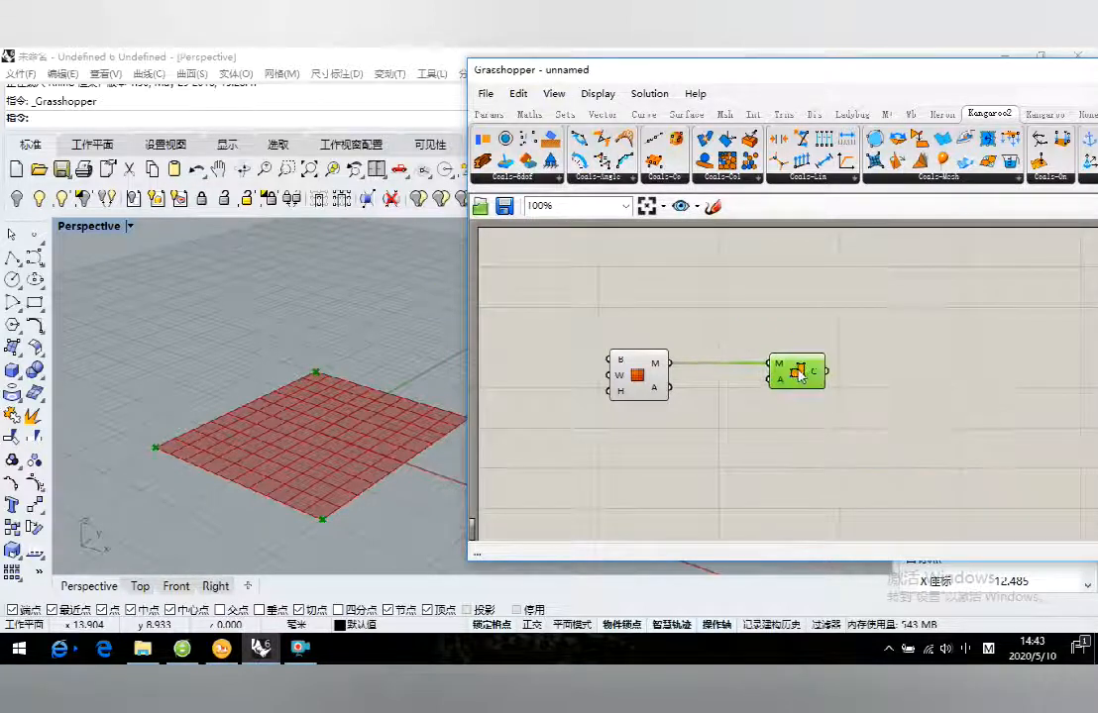
right_click_drag(346, 431, 352, 443)
scroll(190, 454, "down", 2)
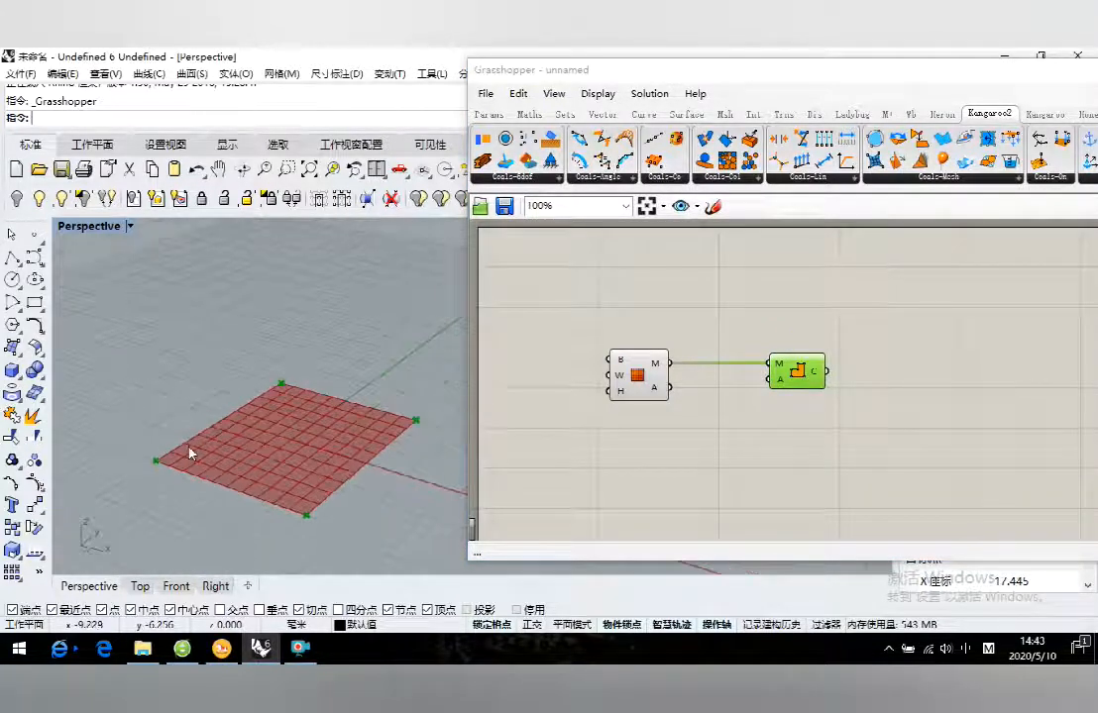
scroll(306, 486, "up", 2)
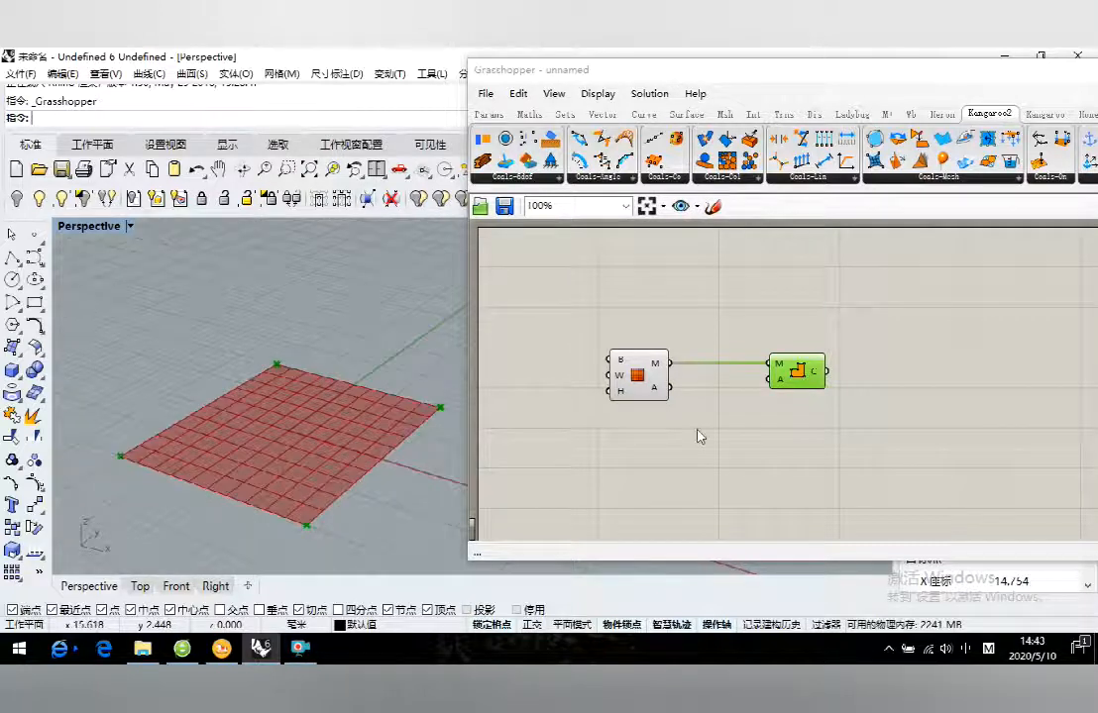
Step: Add a Kangaroo2 Anchor component and connect the mesh corners' C output to its P input
right_click_drag(798, 453, 743, 445)
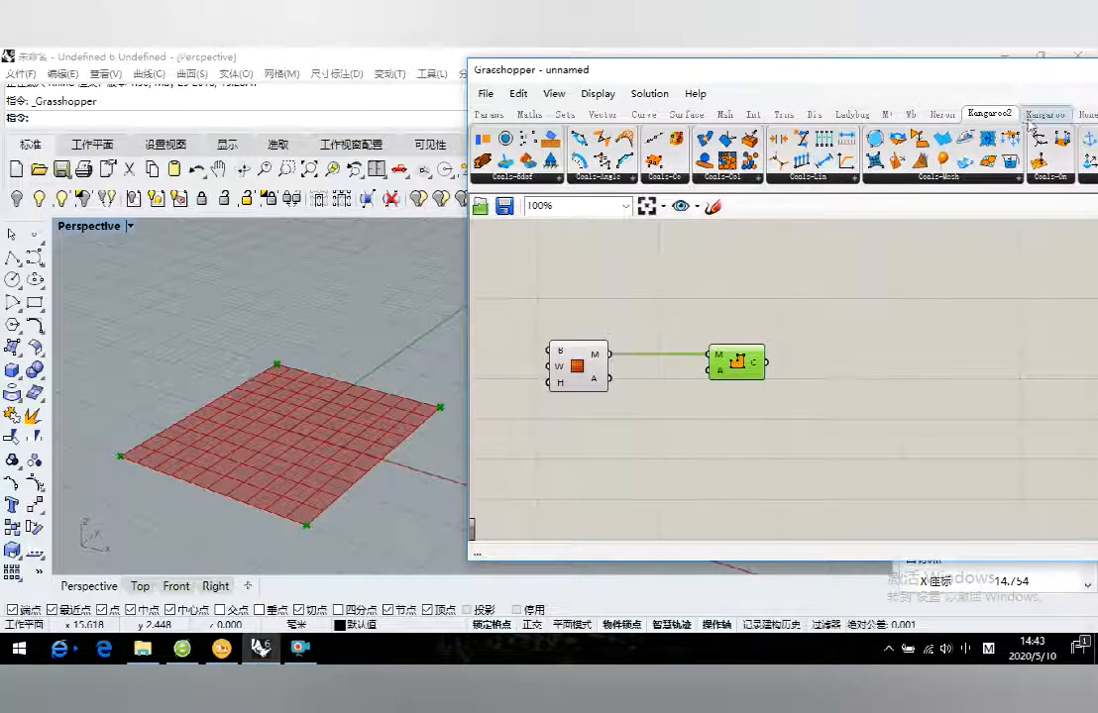
left_click_drag(920, 71, 860, 71)
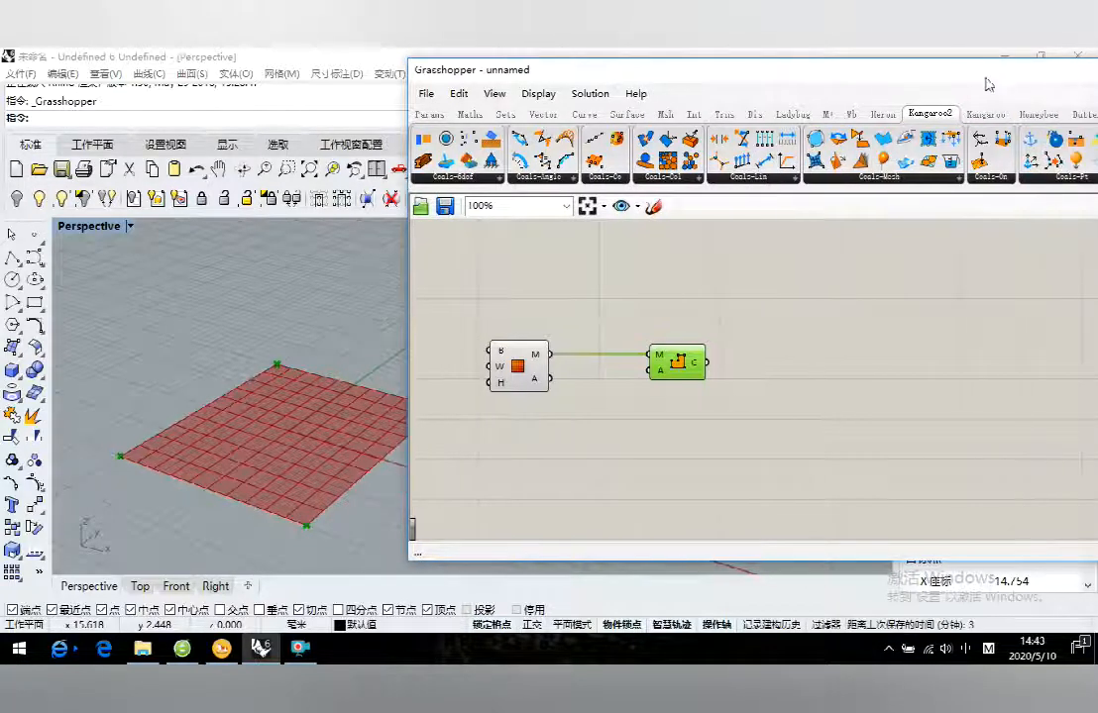
left_click_drag(1030, 160, 810, 359)
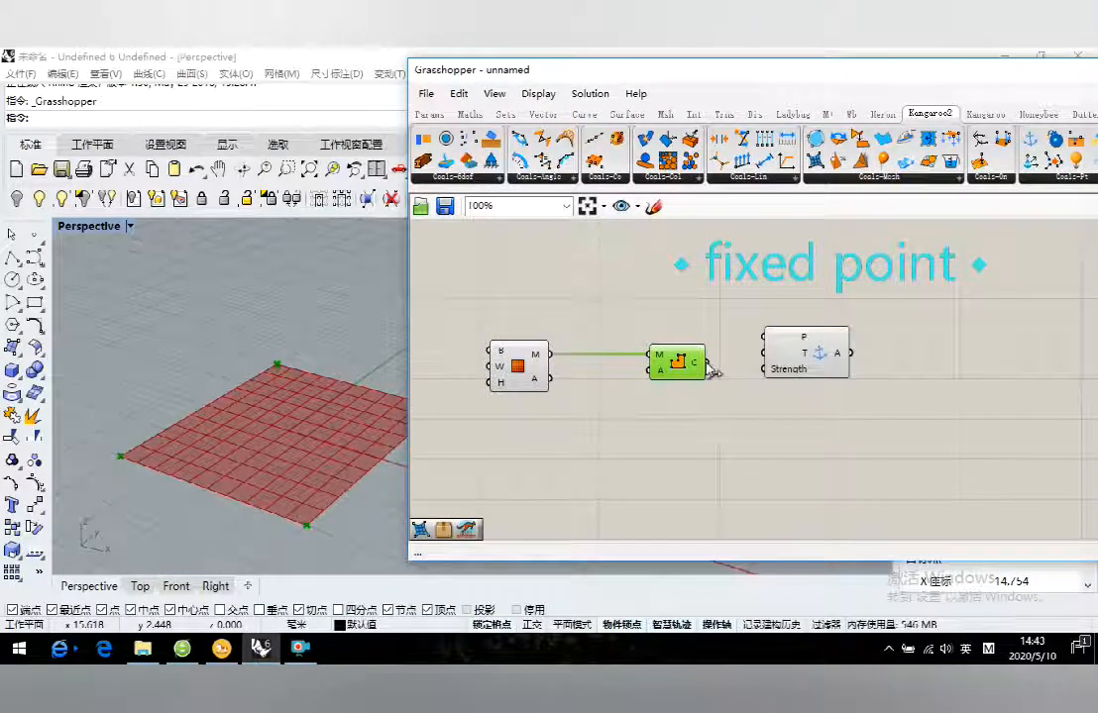
left_click_drag(710, 364, 816, 382)
left_click(719, 459)
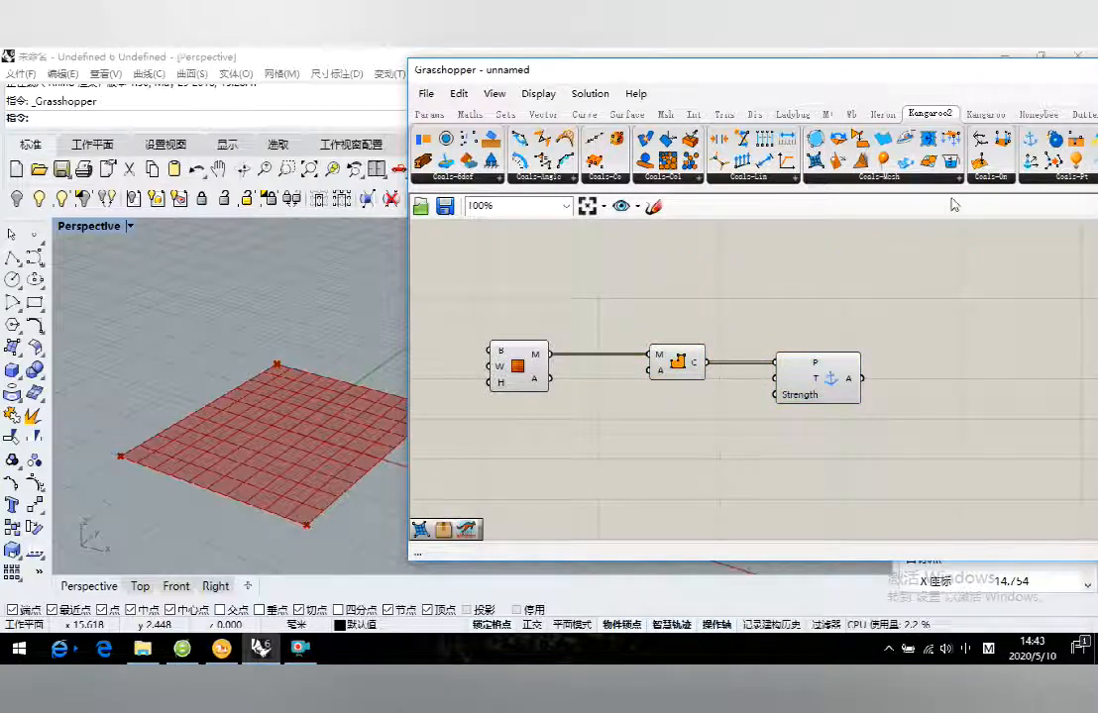
Step: Add a Kangaroo2 mesh vertex load component below the Anchor and connect the mesh plane's M output to its Mesh input
left_click_drag(949, 145, 830, 460)
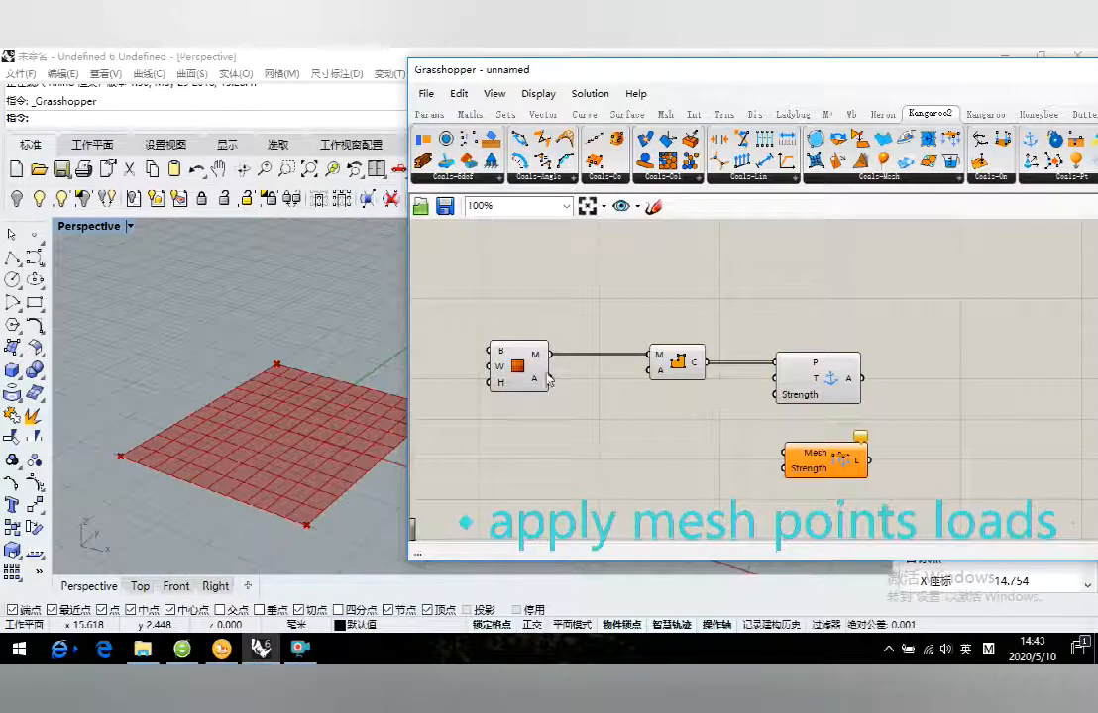
left_click_drag(551, 355, 784, 454)
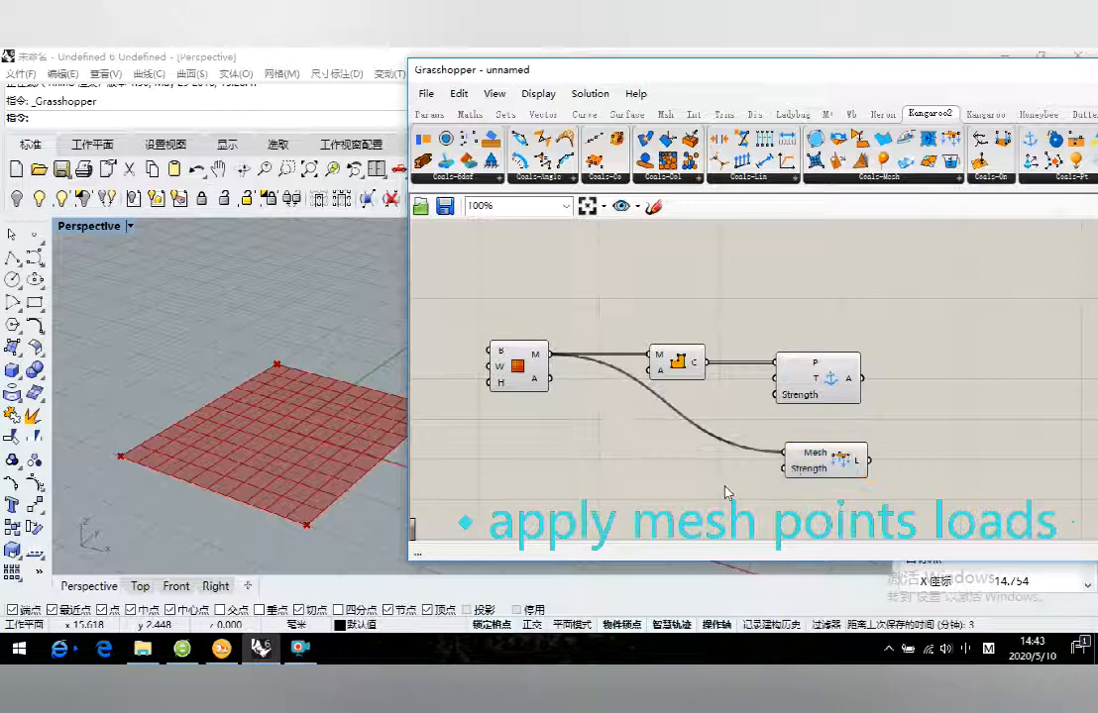
right_click_drag(698, 476, 678, 434)
left_click_drag(809, 429, 801, 429)
left_click(781, 458)
Step: Add the Kangaroo2 solver and place it well beyond the Anchor and load components, leaving a gap between them
right_click_drag(968, 404, 890, 409)
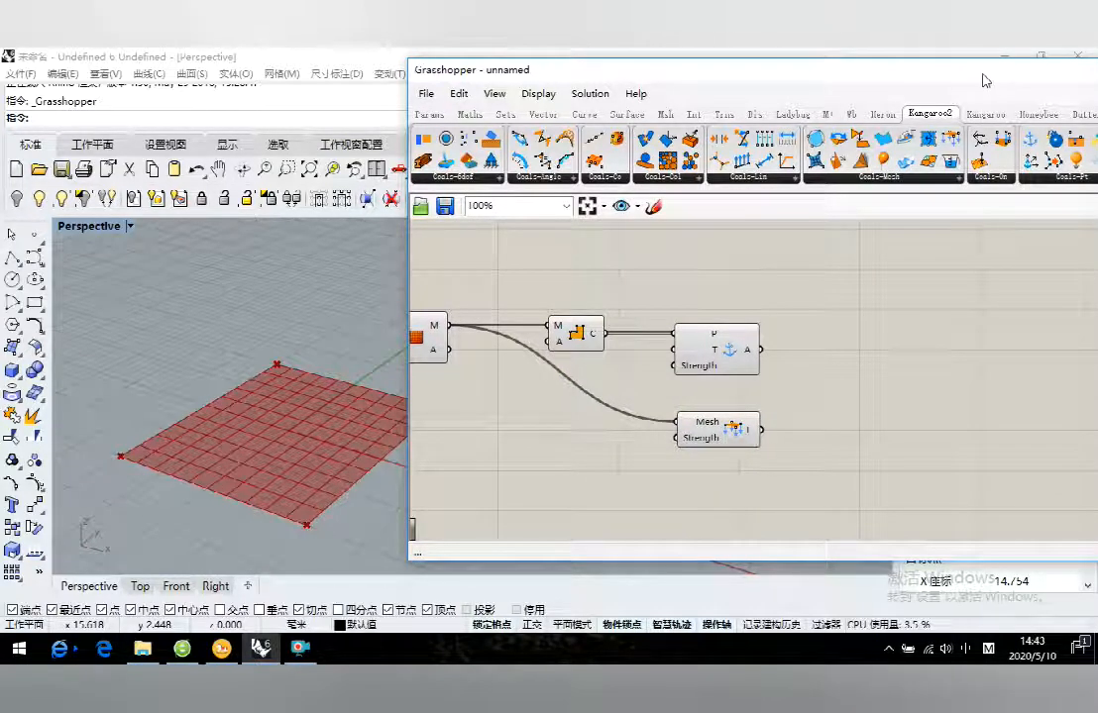
left_click_drag(985, 80, 881, 83)
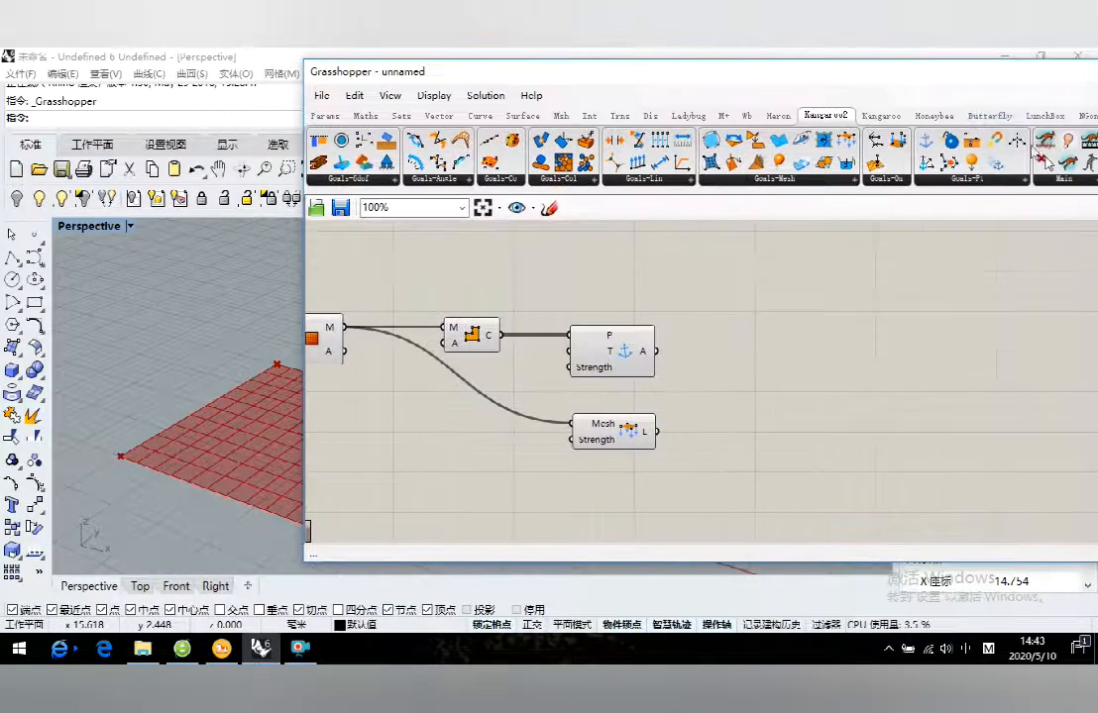
left_click_drag(1050, 142, 793, 409)
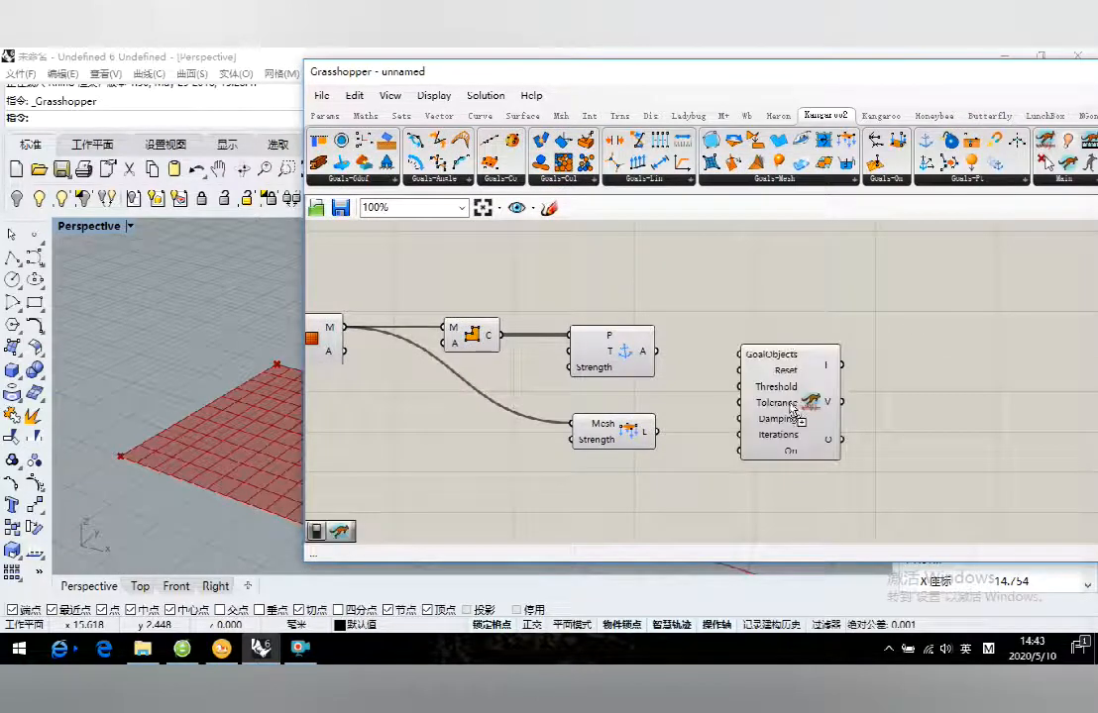
left_click_drag(753, 72, 920, 76)
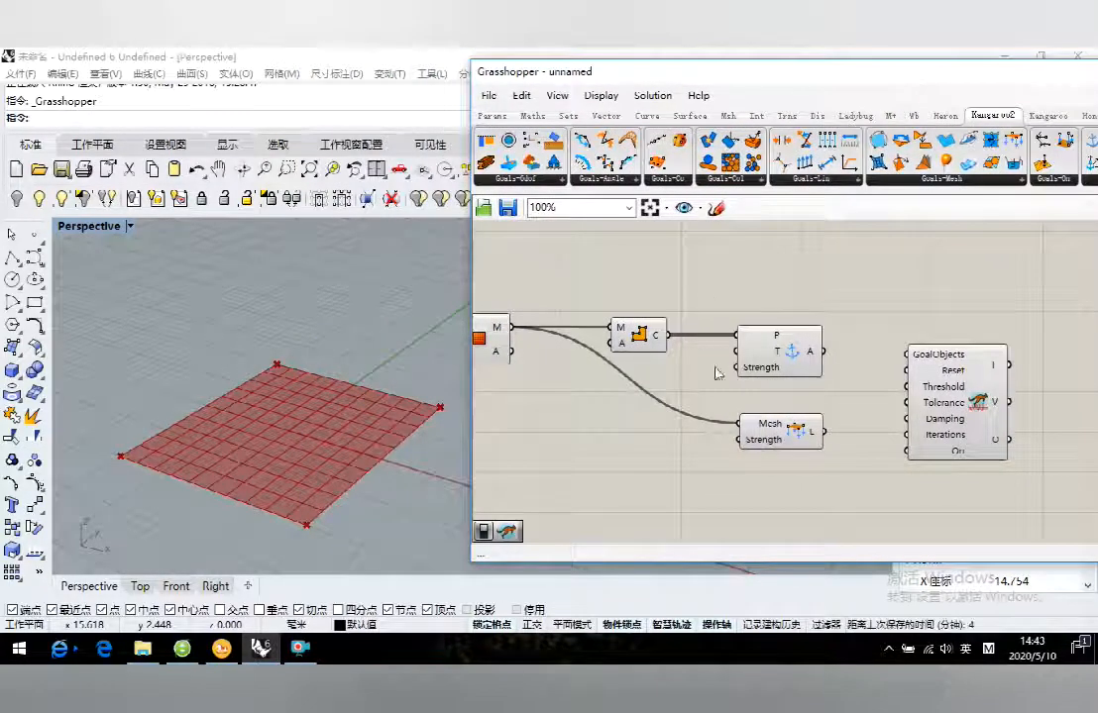
left_click_drag(933, 408, 1046, 404)
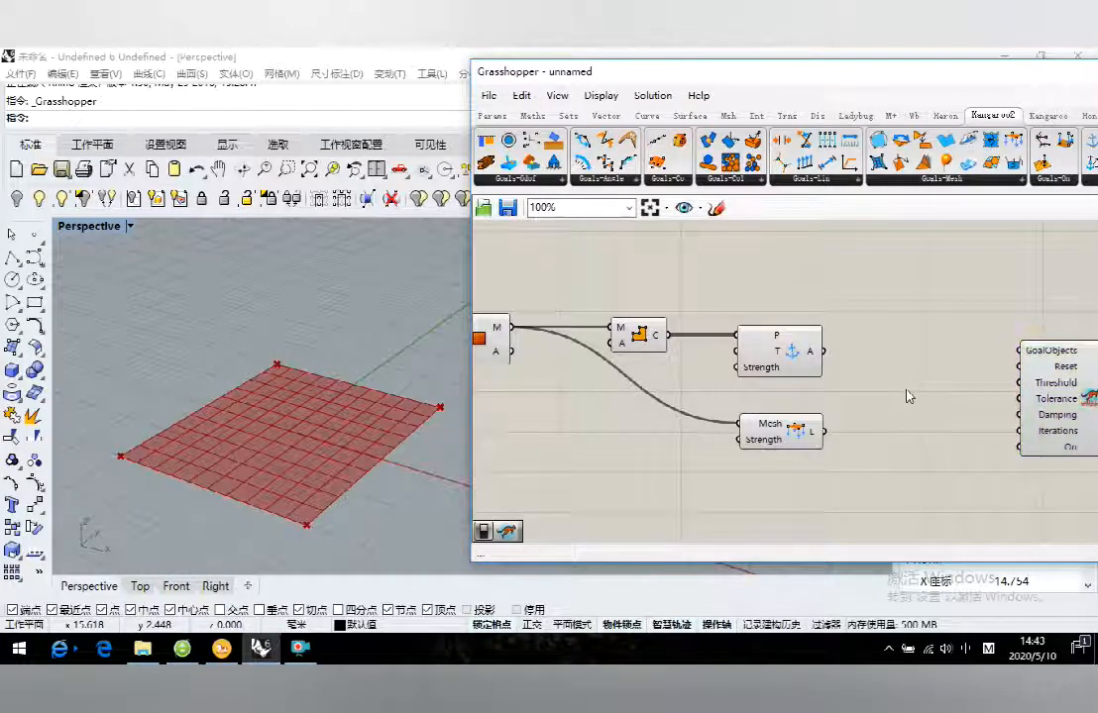
Step: Add an Entwine component and connect the Anchor output to {0;0} and the load output to {0;1}
double_click(908, 391)
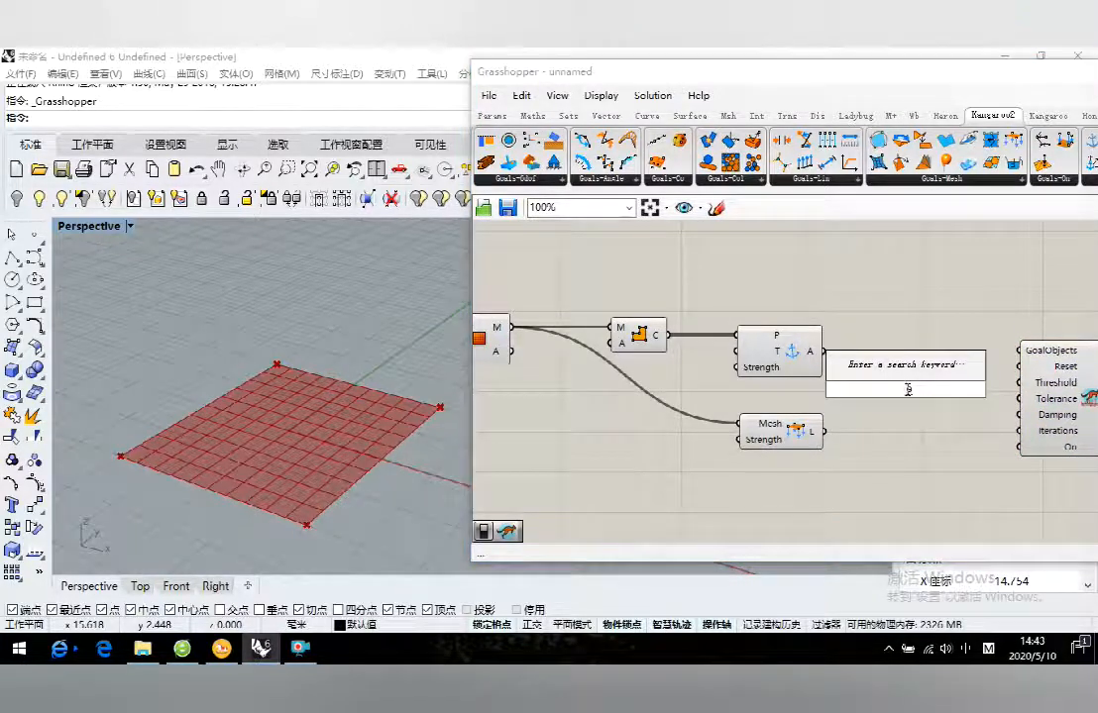
type("en")
key("shift")
type("en")
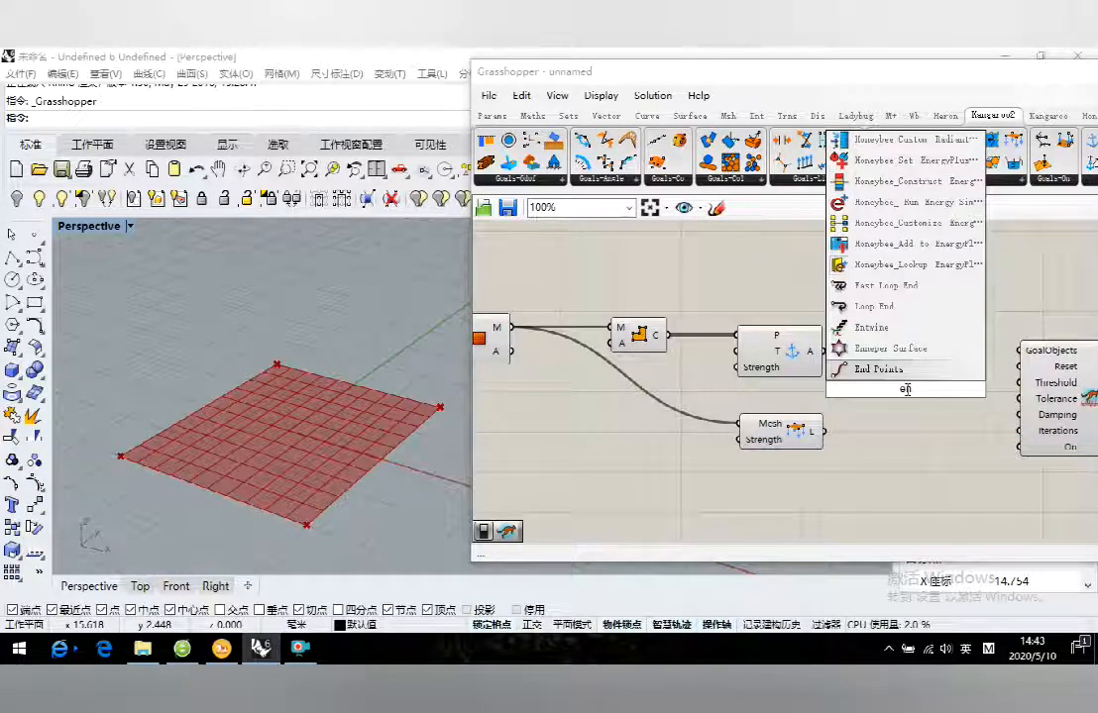
type("t")
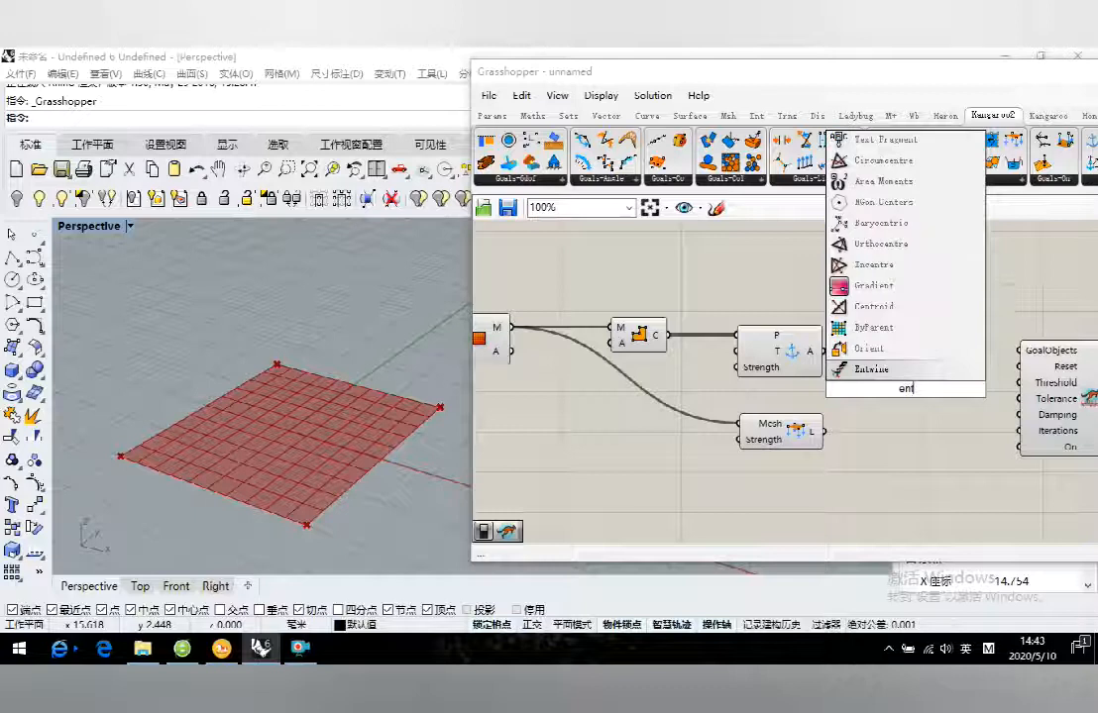
key("Return")
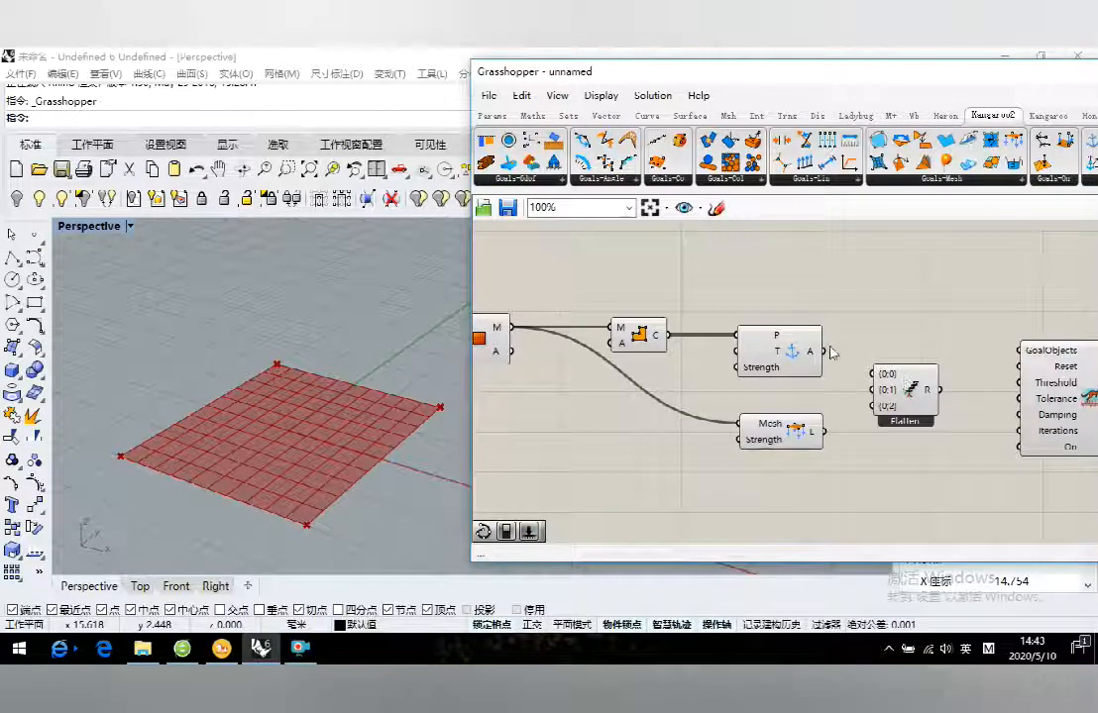
left_click_drag(822, 351, 873, 375)
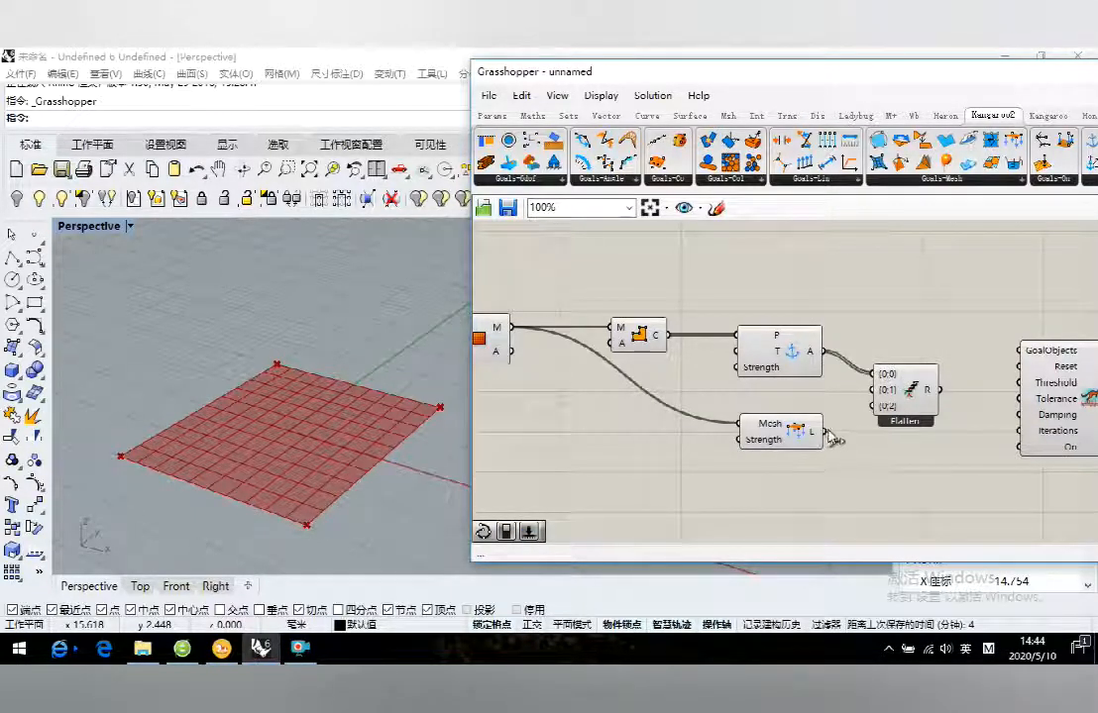
left_click_drag(823, 432, 872, 391)
Step: Connect Entwine's R output to the solver's GoalObjects input and move the solver slightly down
right_click_drag(937, 467, 838, 468)
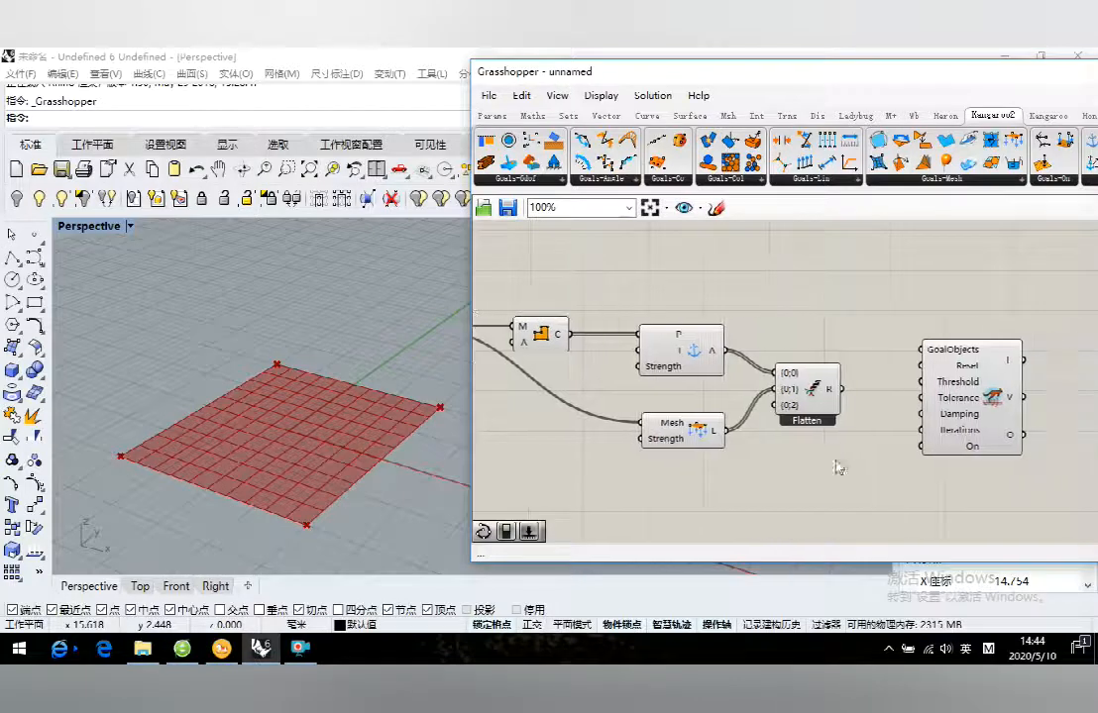
left_click_drag(838, 390, 925, 350)
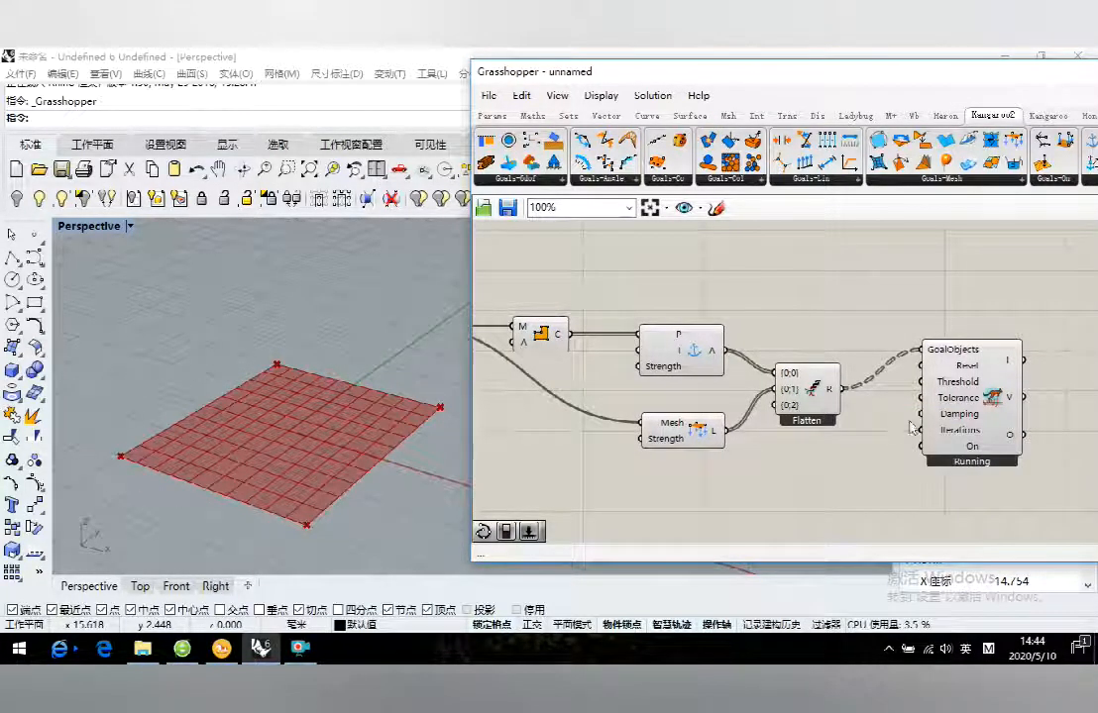
left_click_drag(981, 390, 987, 429)
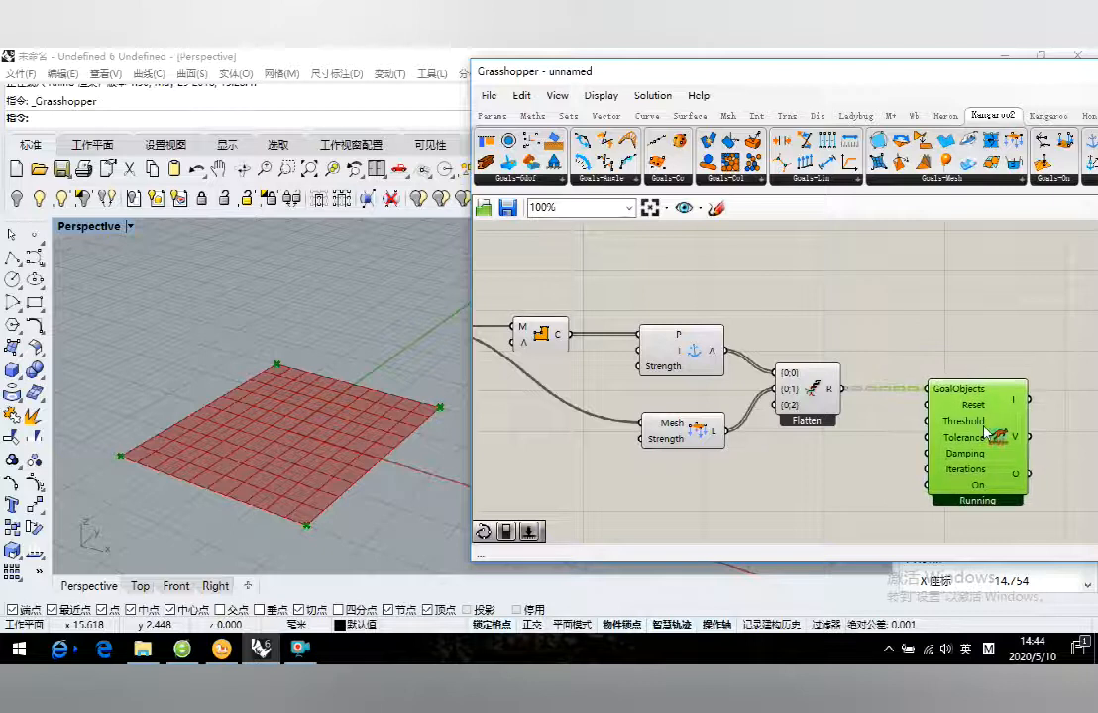
Step: Add a Boolean Toggle and a Button, wiring the Button to the solver's Reset input and the Toggle to On
scroll(842, 501, "down", 1)
left_click(847, 489)
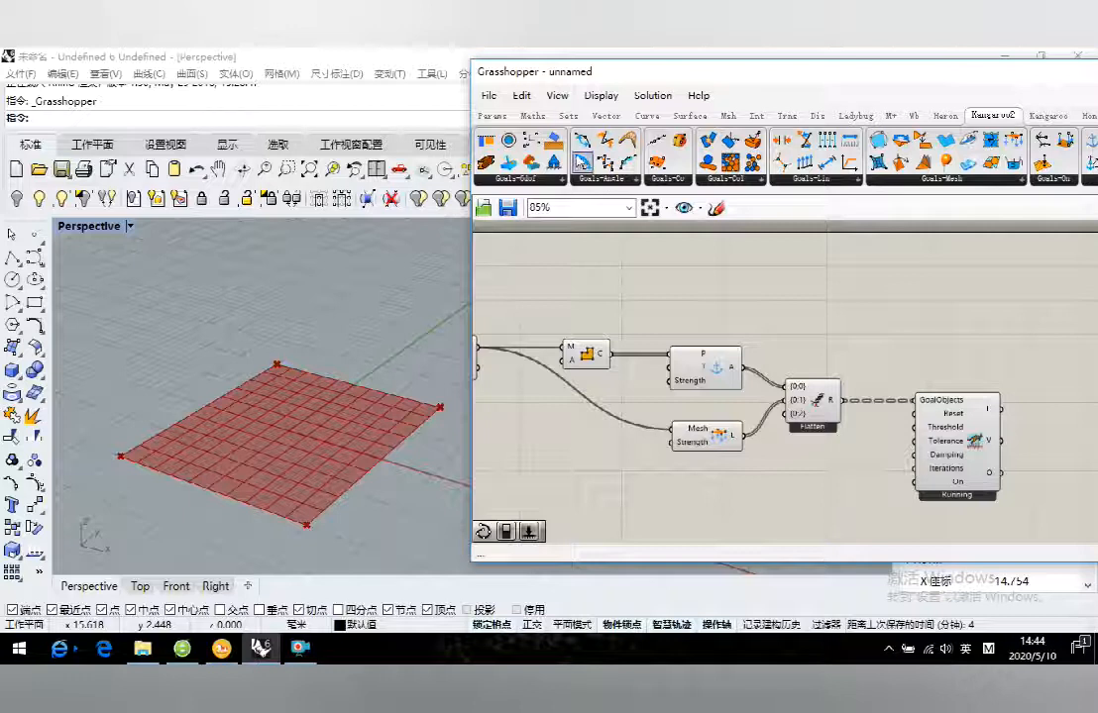
left_click(499, 114)
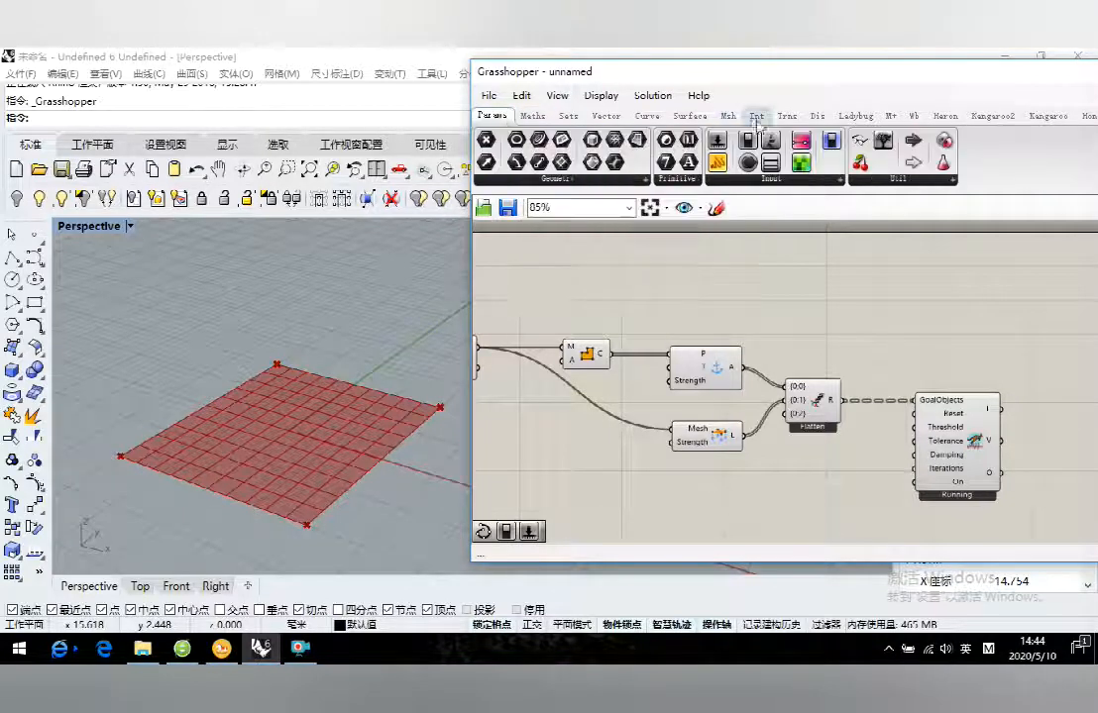
left_click_drag(748, 139, 836, 505)
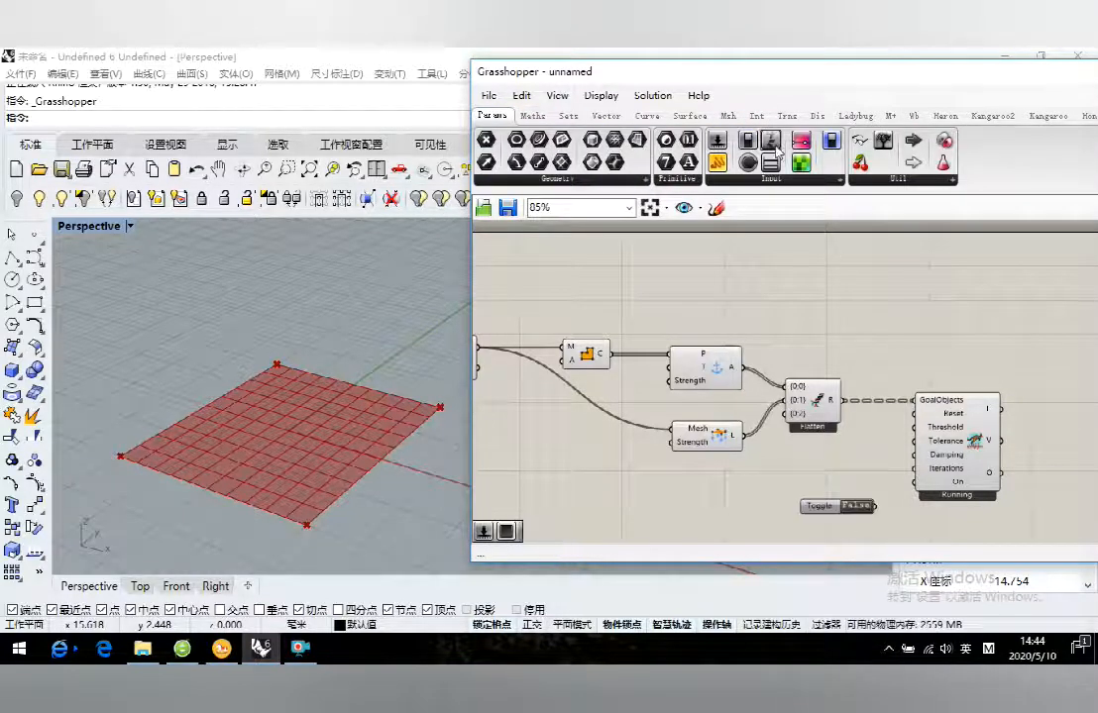
middle_click(832, 470)
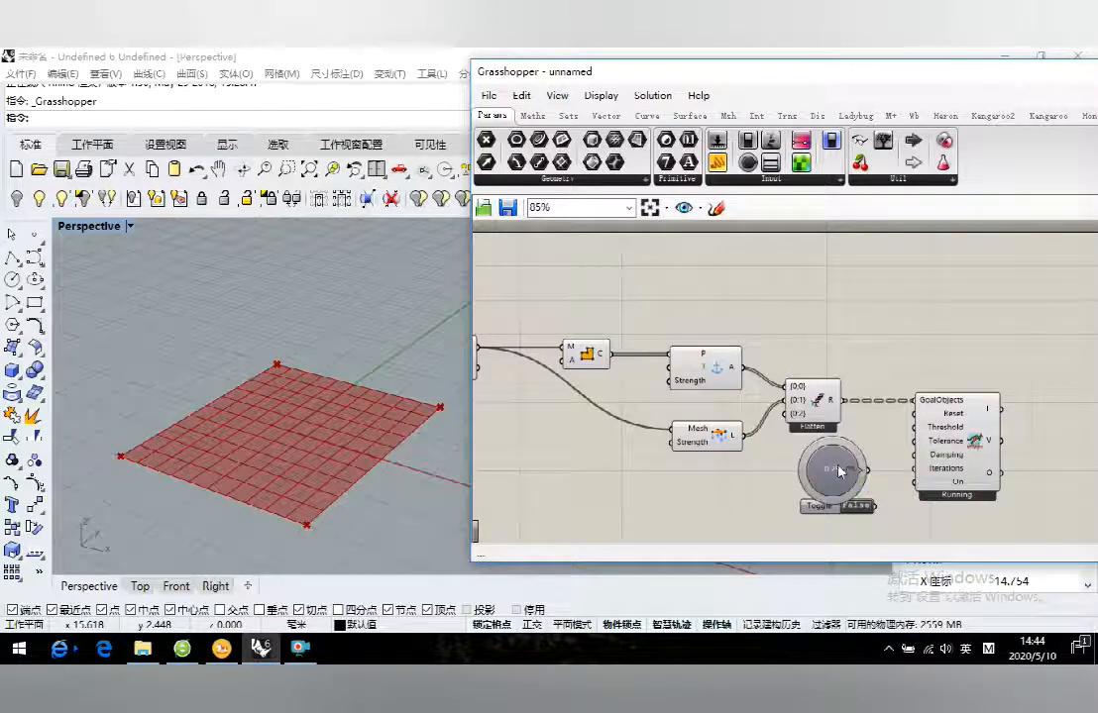
left_click(772, 180)
left_click_drag(912, 247, 914, 414)
left_click_drag(877, 506, 913, 485)
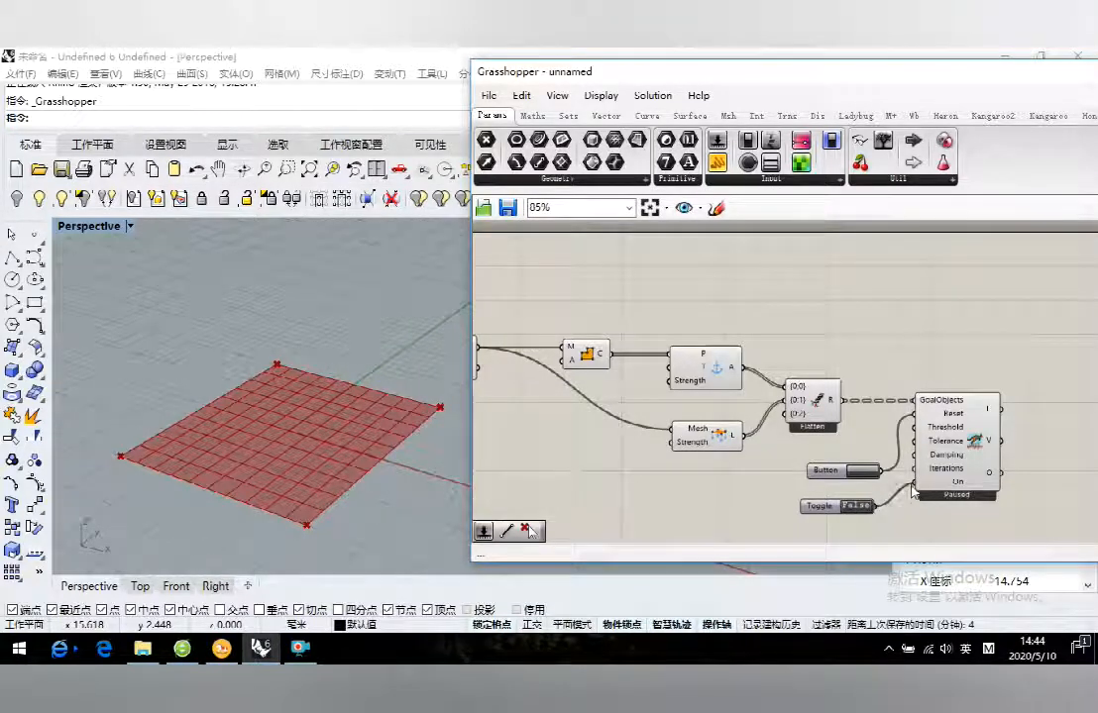
Step: Set the solver's toggle to True and select the mesh corners component
left_click(863, 474)
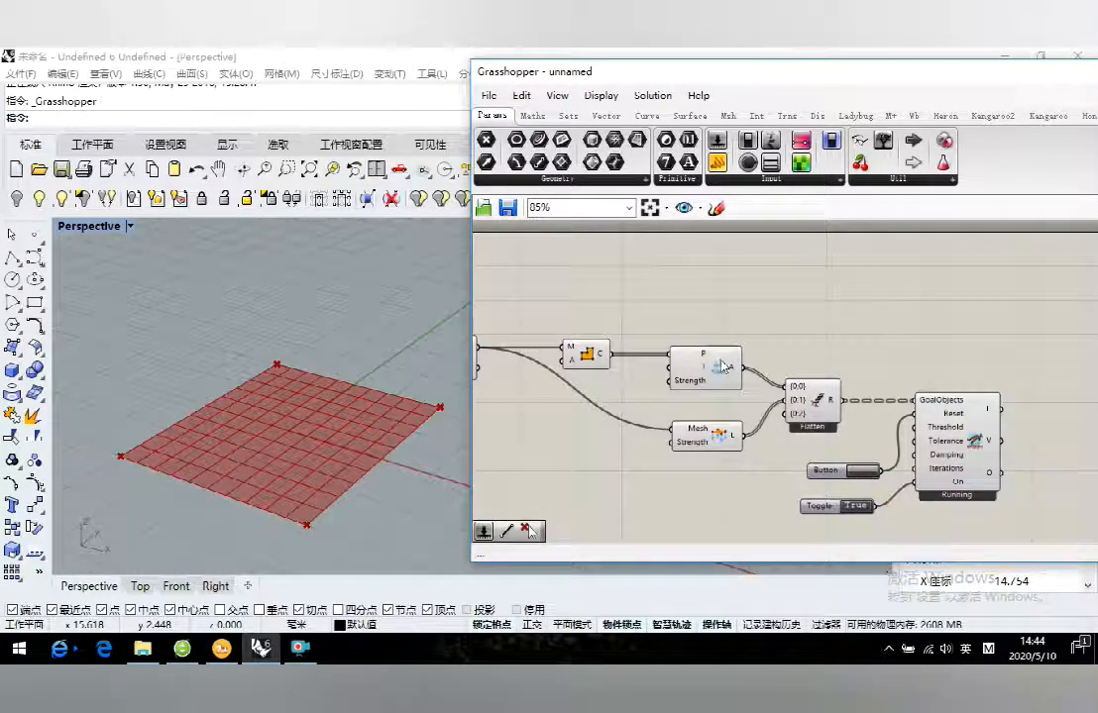
mouse_move(734, 372)
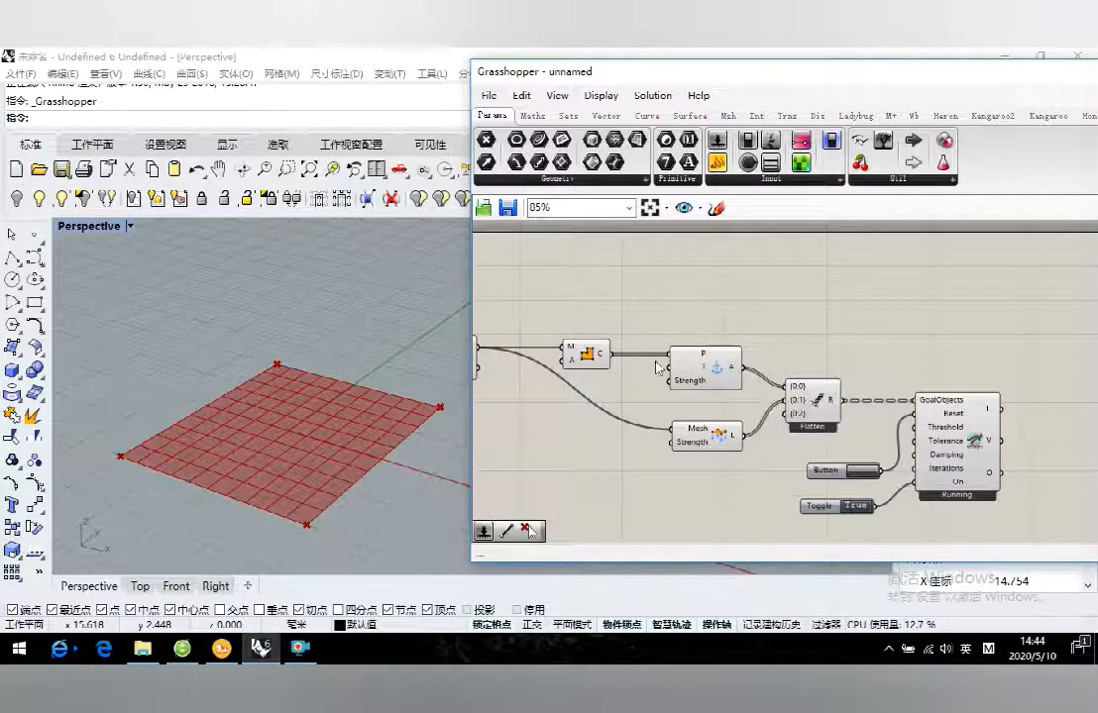
left_click(594, 355)
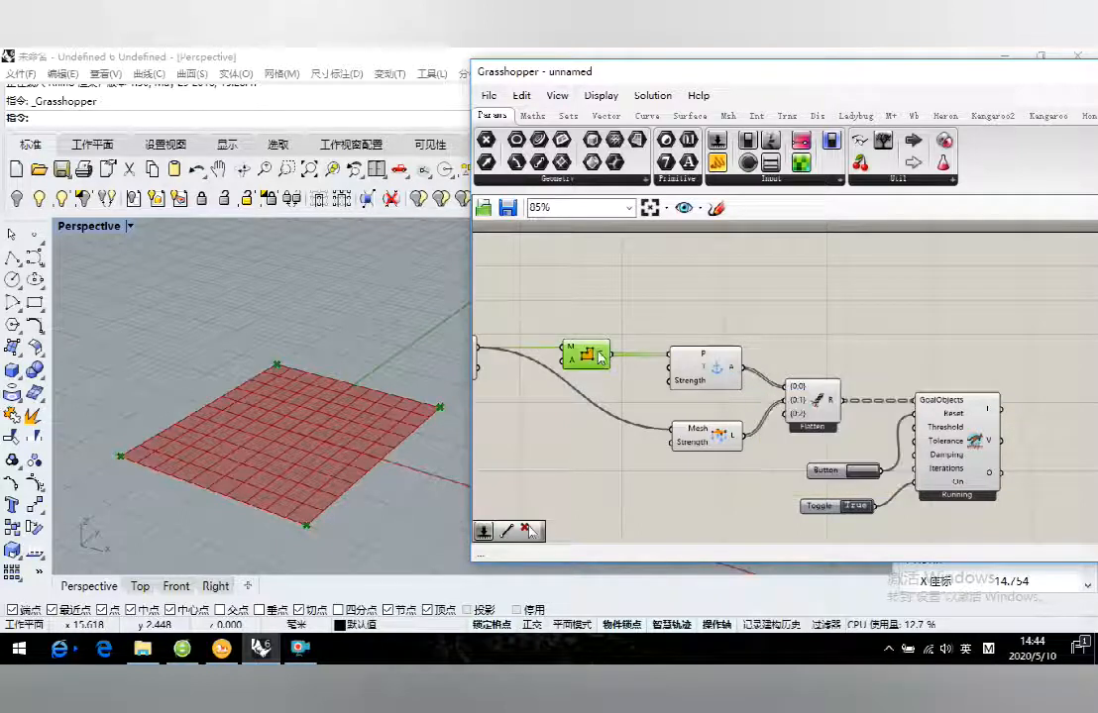
Step: Add a 0.001 number slider and connect it to the Strength input of the vertex loads component
left_click(699, 441)
right_click_drag(607, 457, 669, 456)
left_click(674, 468)
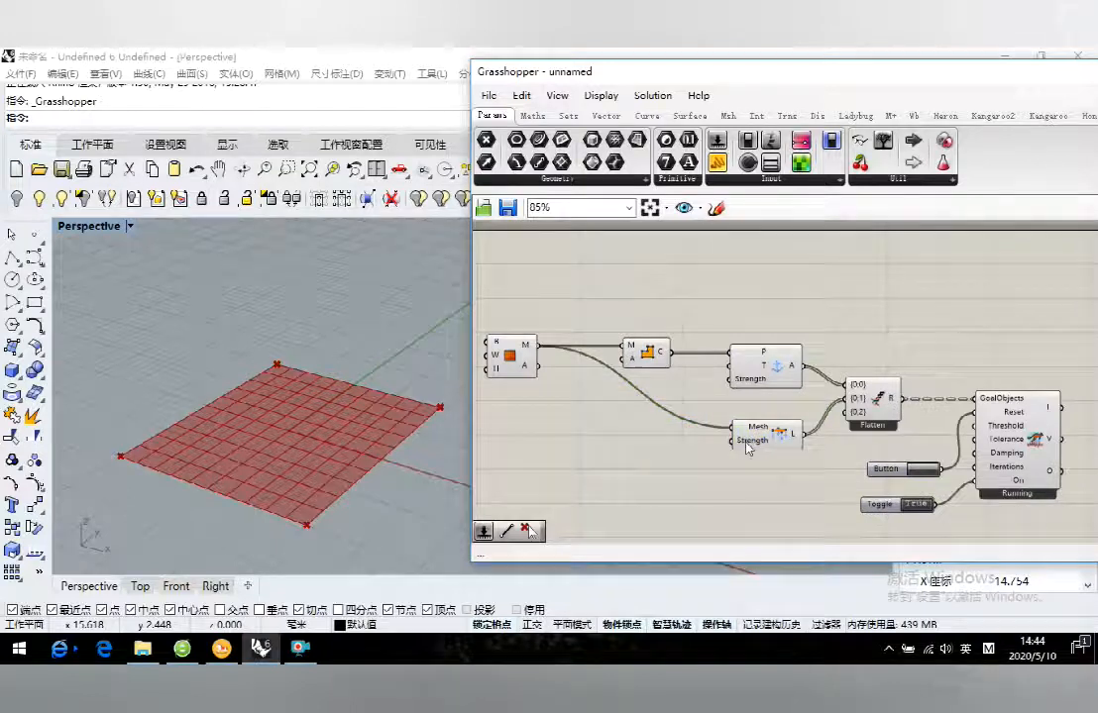
double_click(648, 483)
type("0.001")
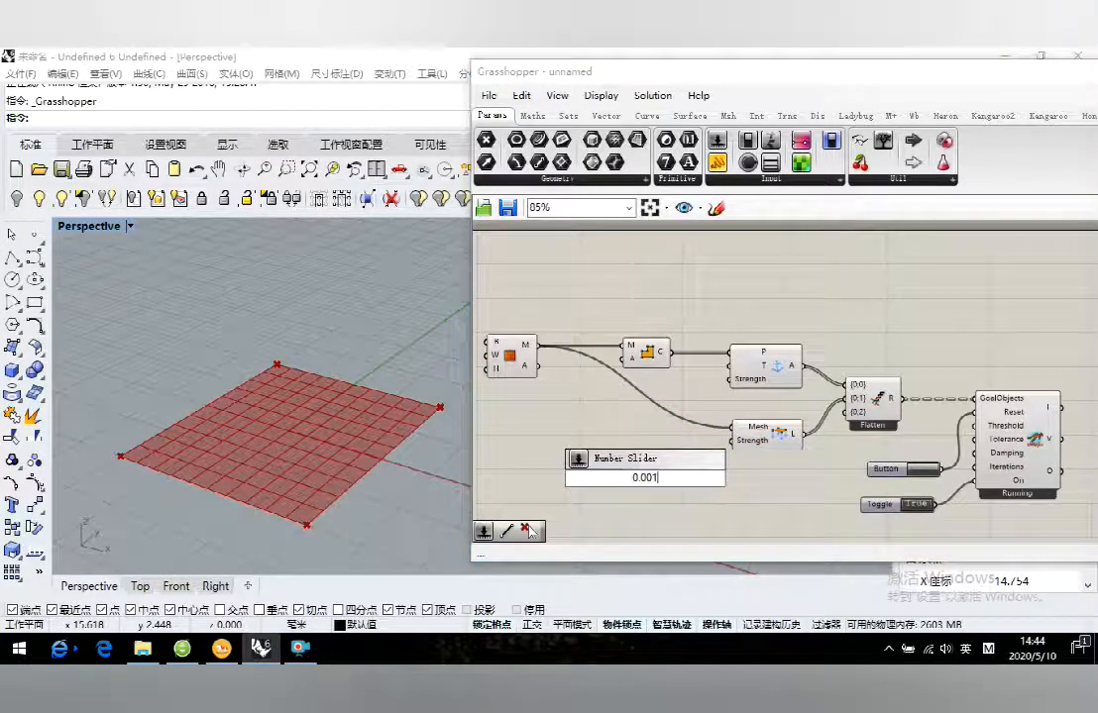
key("Return")
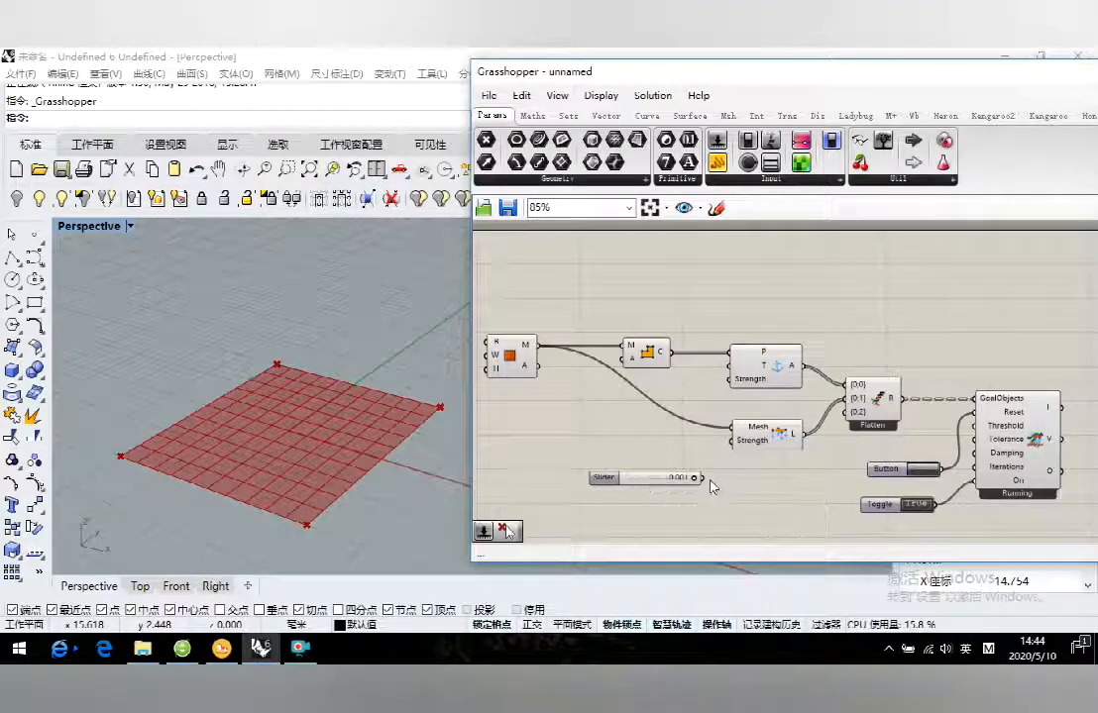
left_click_drag(701, 478, 734, 440)
Step: Reset the solver to rerun the simulation and observe the mesh under the load
left_click(924, 470)
left_click(924, 471)
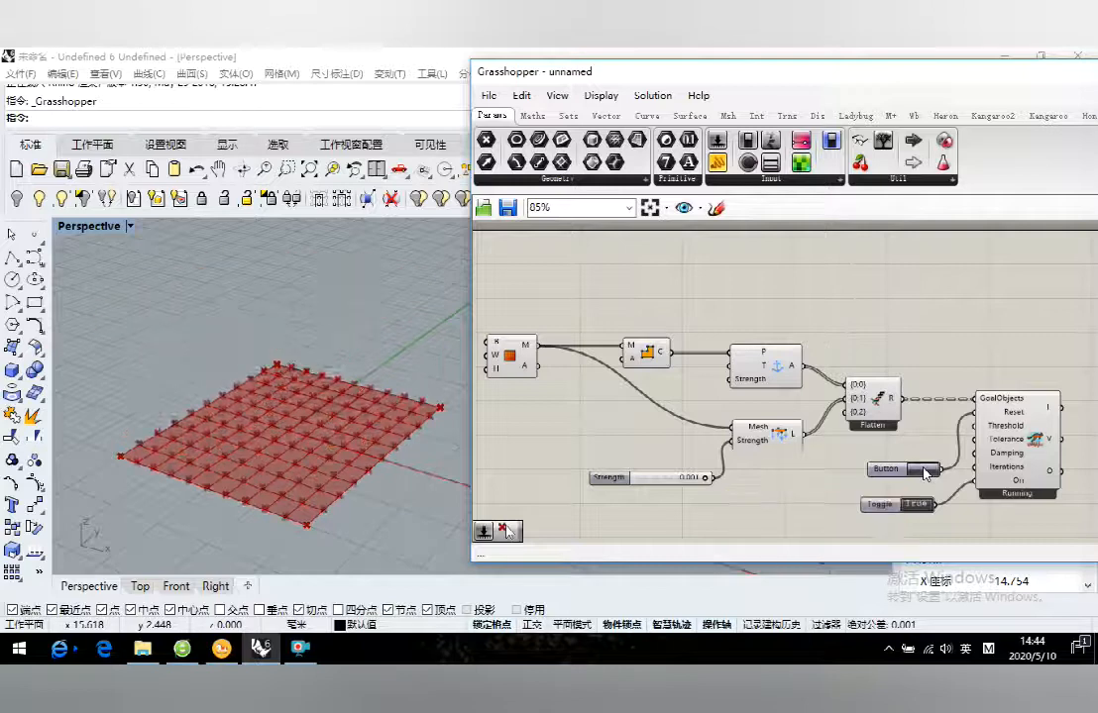
left_click(925, 470)
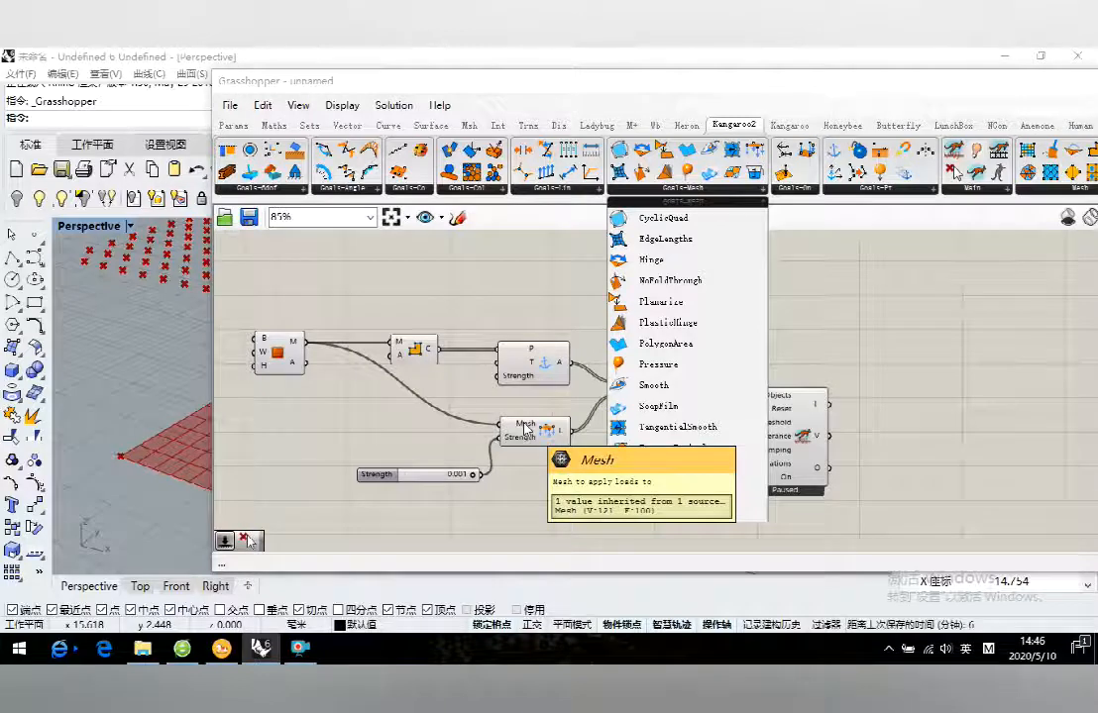
Step: Add an EdgeLengths goal, feed it the plane mesh and connect its EL output to Entwine's {0;1} input
left_click_drag(620, 176, 545, 495)
left_click_drag(307, 342, 501, 481)
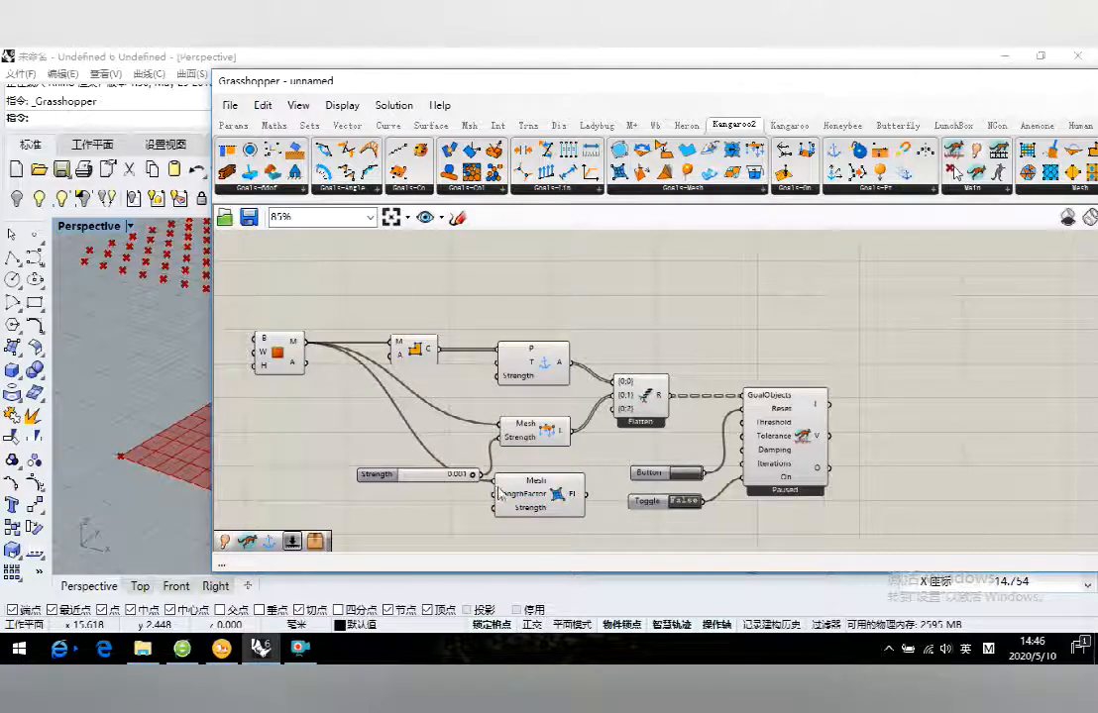
left_click_drag(583, 492, 615, 408)
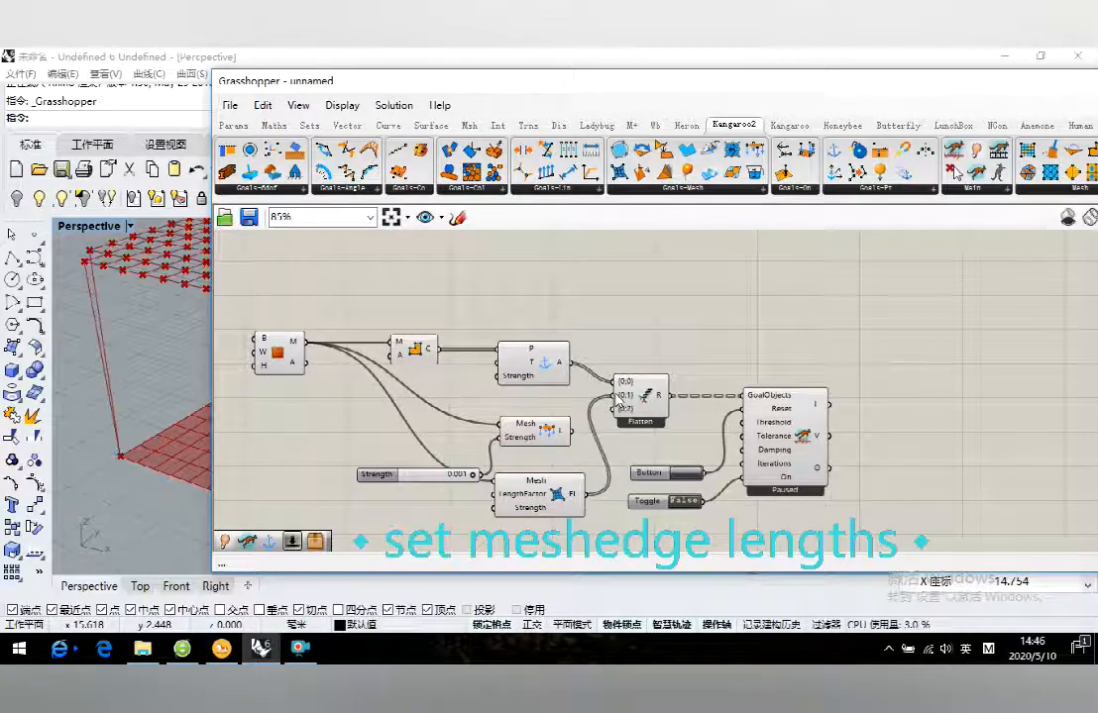
Step: Connect the load output to Entwine's {0;2} input and restart the simulation with the solver toggle set to True
left_click_drag(627, 87, 825, 88)
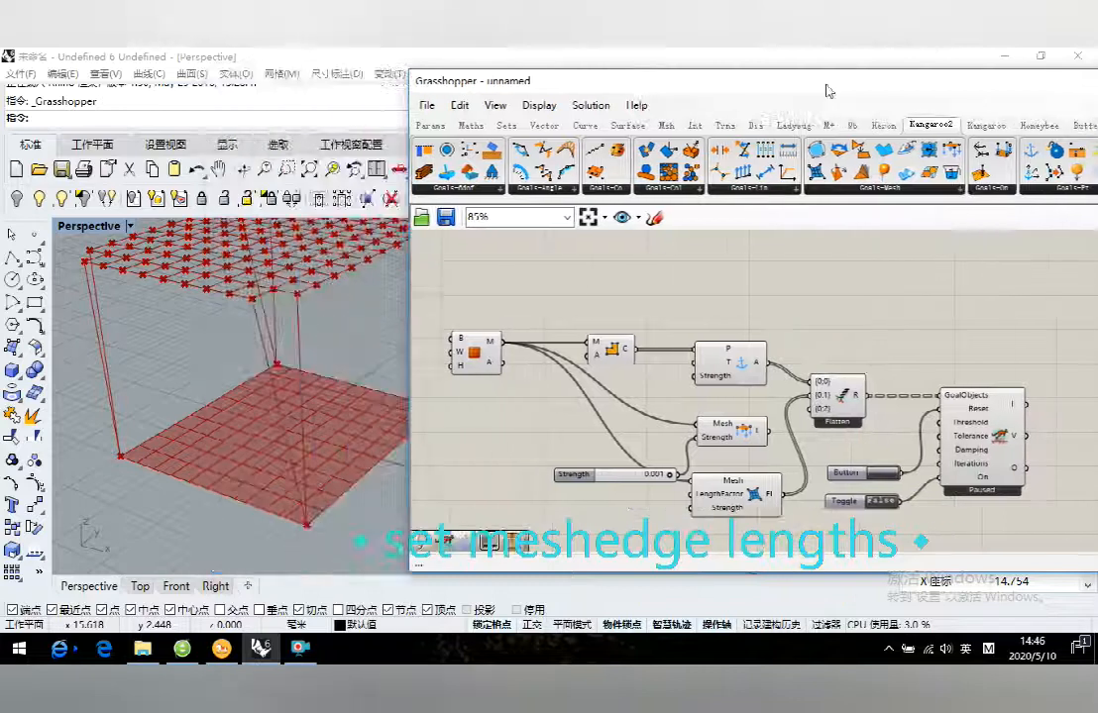
left_click(878, 474)
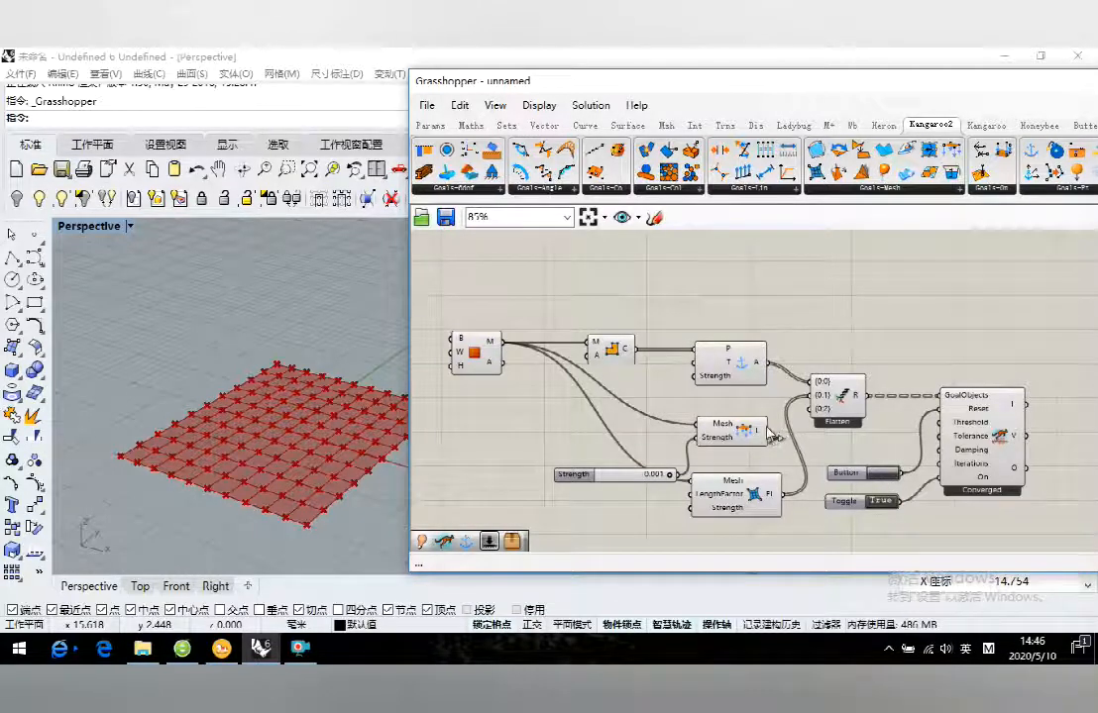
left_click(885, 475)
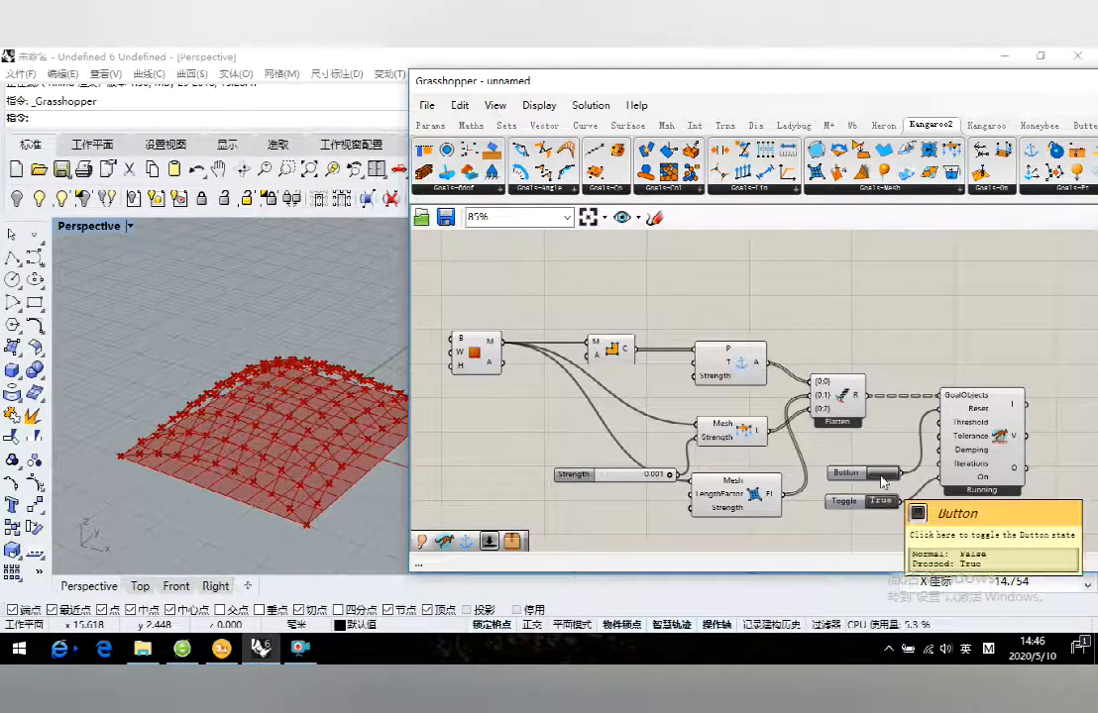
Step: Replace the 0.001 slider on the vertex loads' Strength input with a 0.1 slider aligned beside the component
left_click_drag(609, 482, 600, 447)
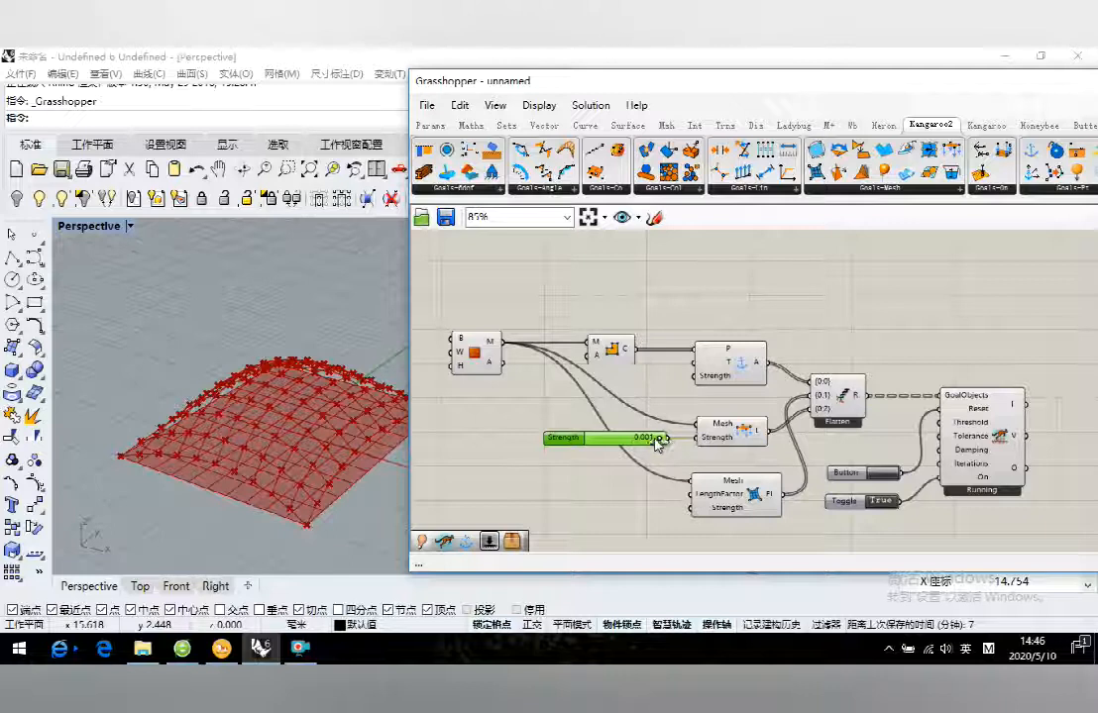
double_click(610, 503)
type("0.1")
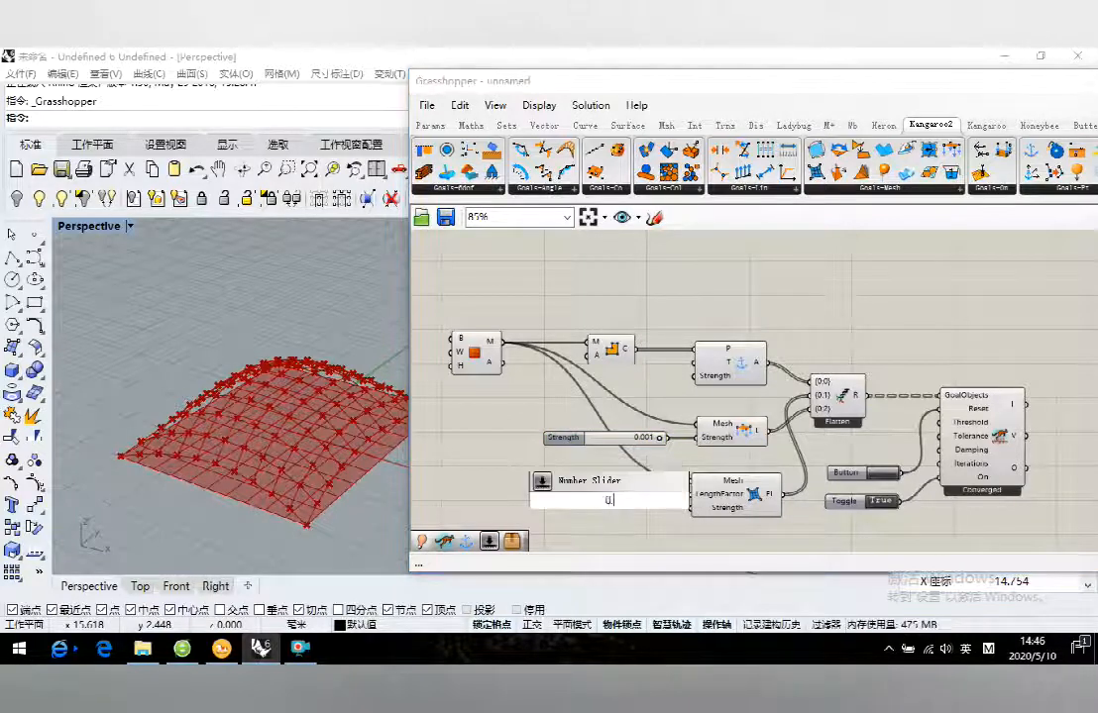
key("Return")
left_click_drag(609, 503, 692, 445)
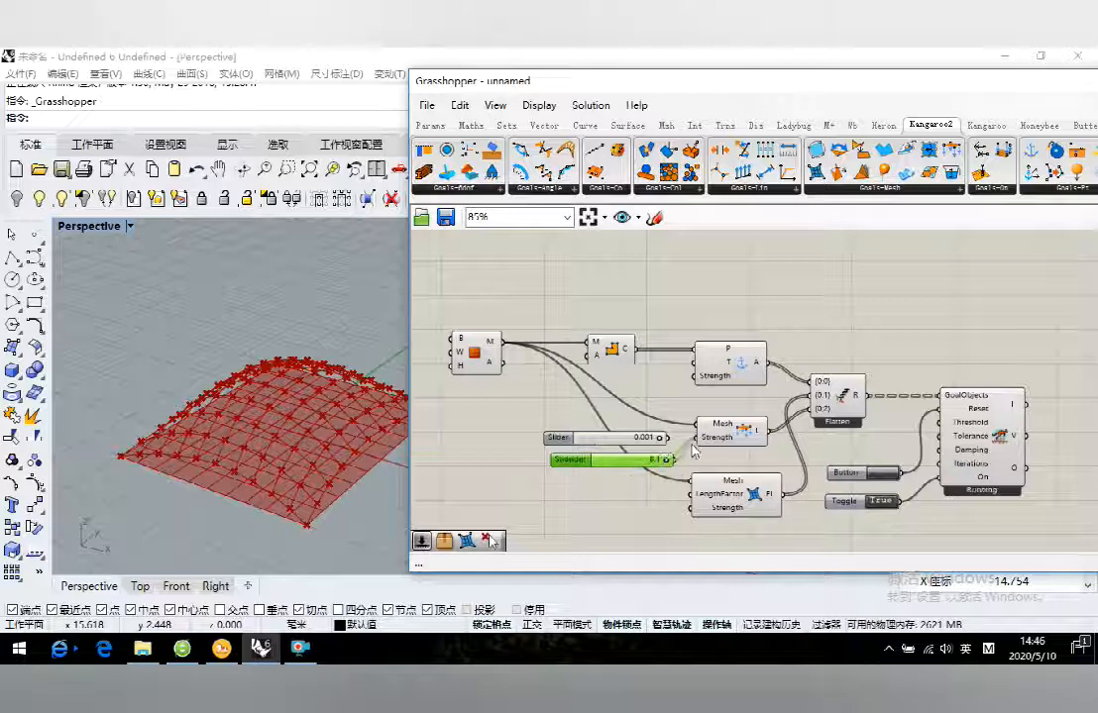
left_click(606, 439)
key("Delete")
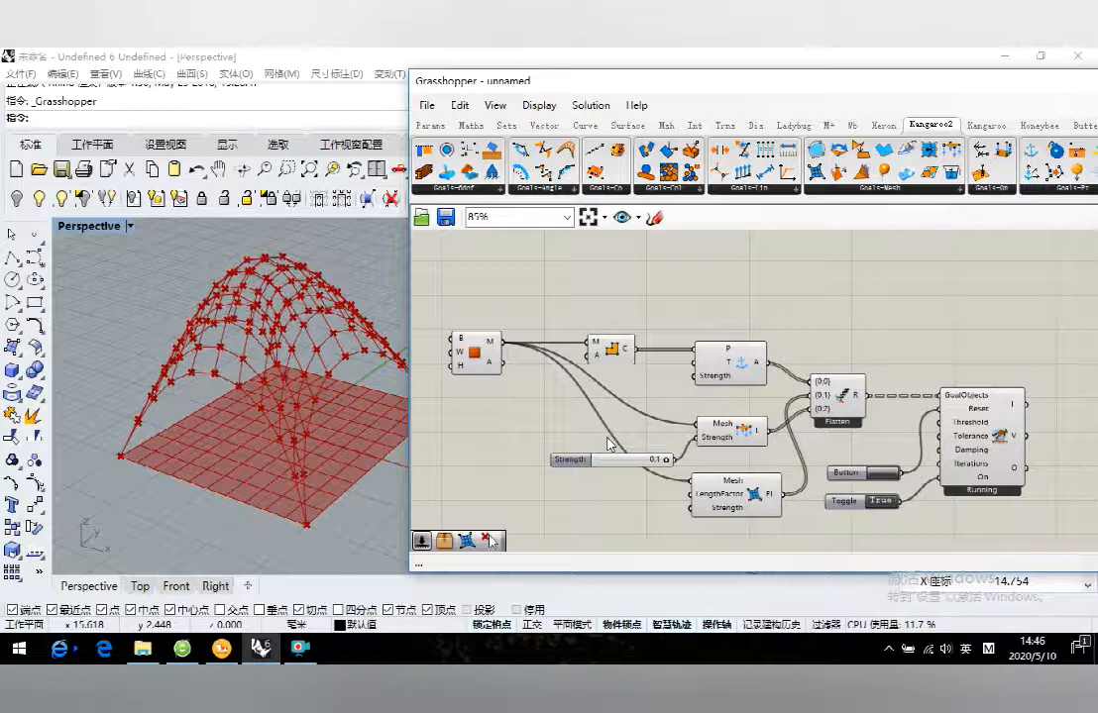
left_click_drag(610, 462, 615, 447)
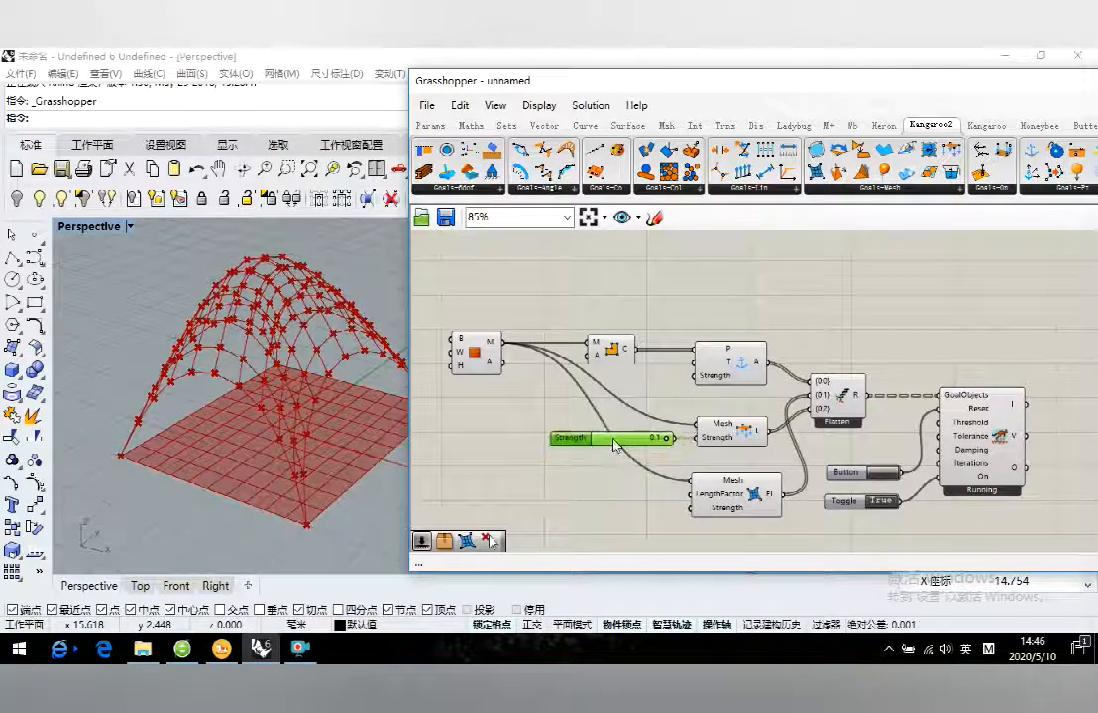
left_click(612, 484)
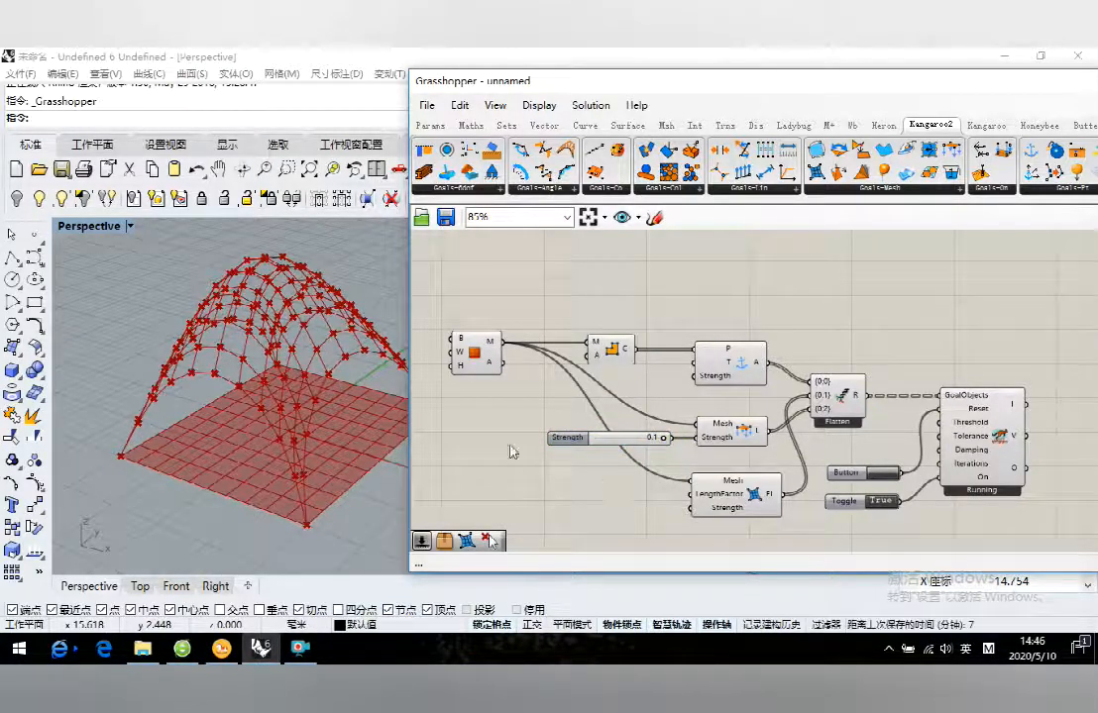
Step: Add a number slider of 20 and connect it to the W and H inputs of the mesh plane
right_click_drag(512, 452, 565, 458)
double_click(473, 438)
type("2")
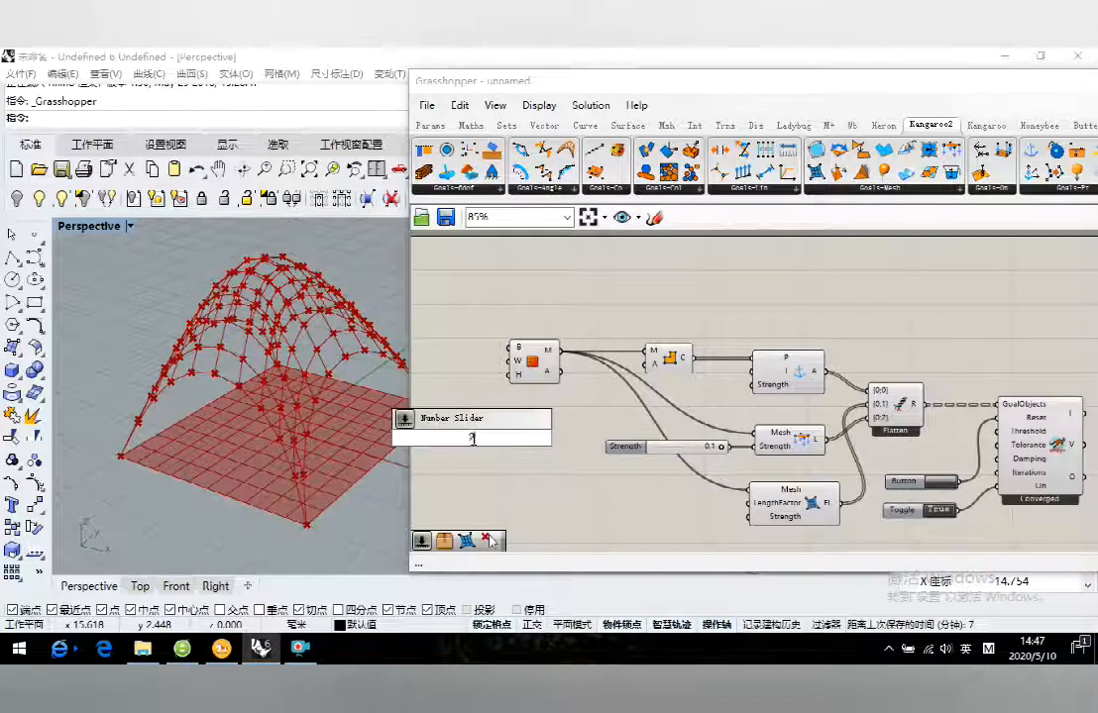
type("0")
key("Return")
left_click_drag(471, 442, 509, 375)
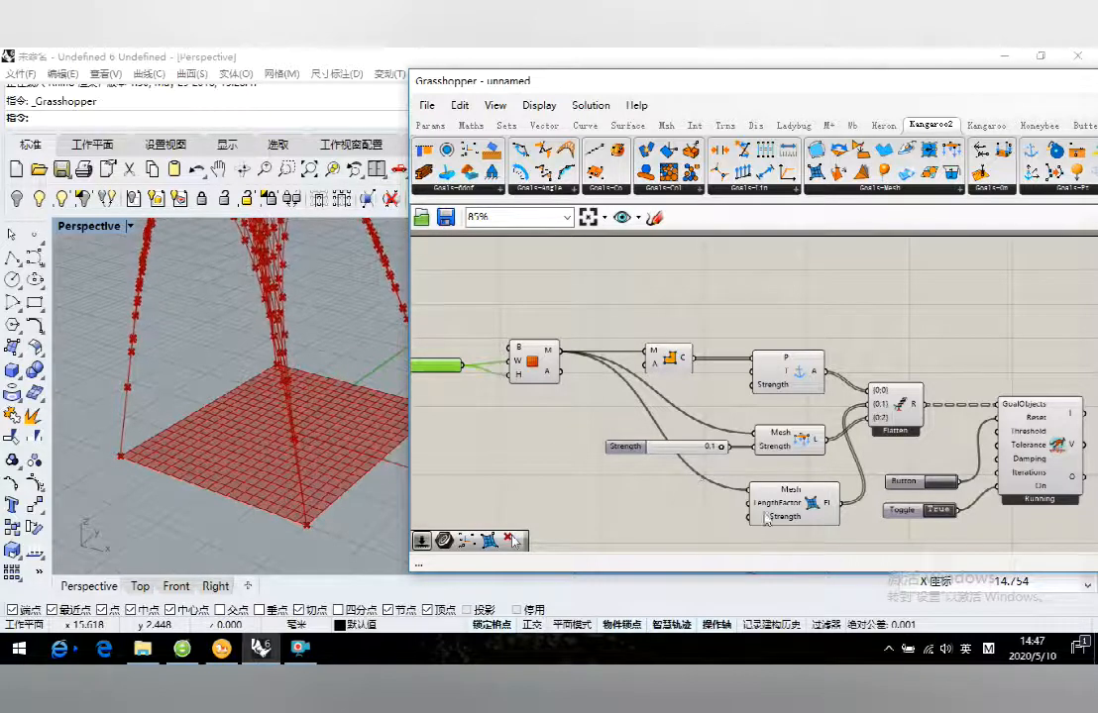
Step: Connect a number slider of 10 to the EdgeLengths Strength input and reset the simulation
double_click(662, 519)
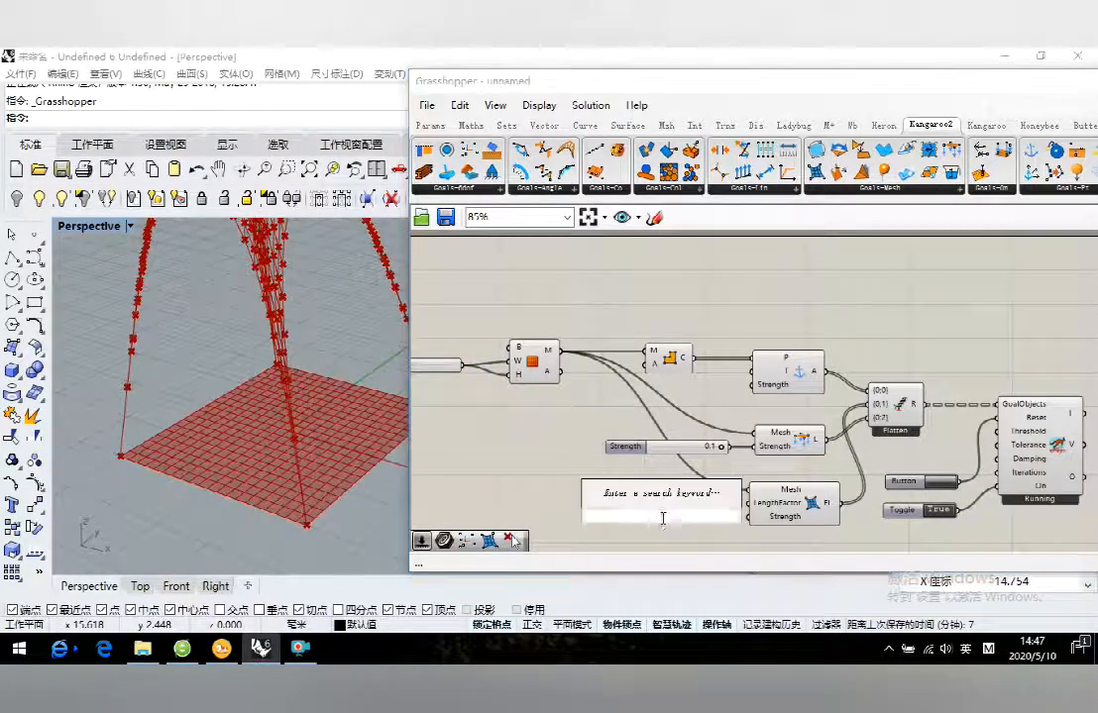
type("10")
key("Return")
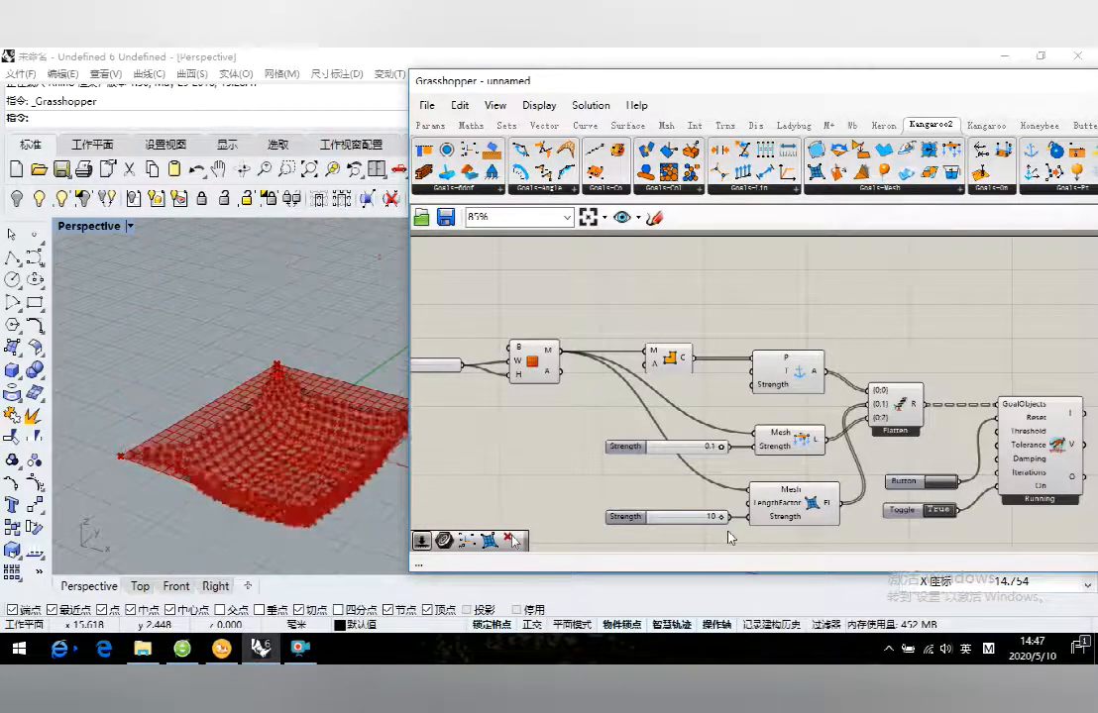
left_click(941, 483)
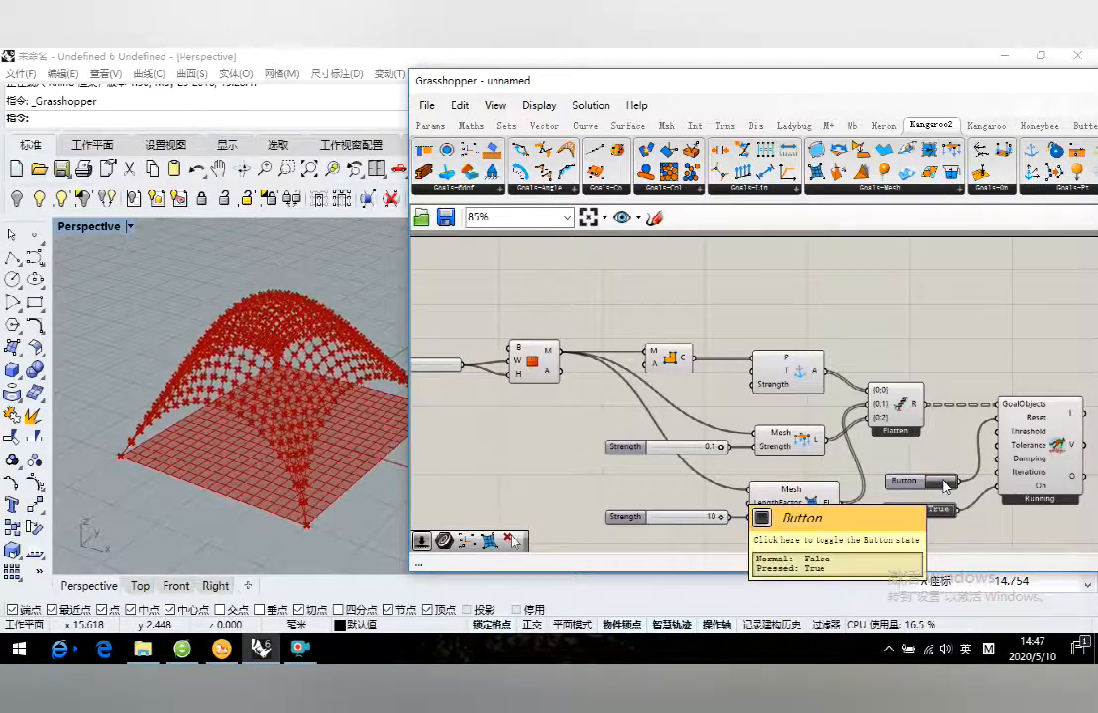
Step: Turn off the preview of every component upstream of the solver
right_click_drag(986, 487, 777, 461)
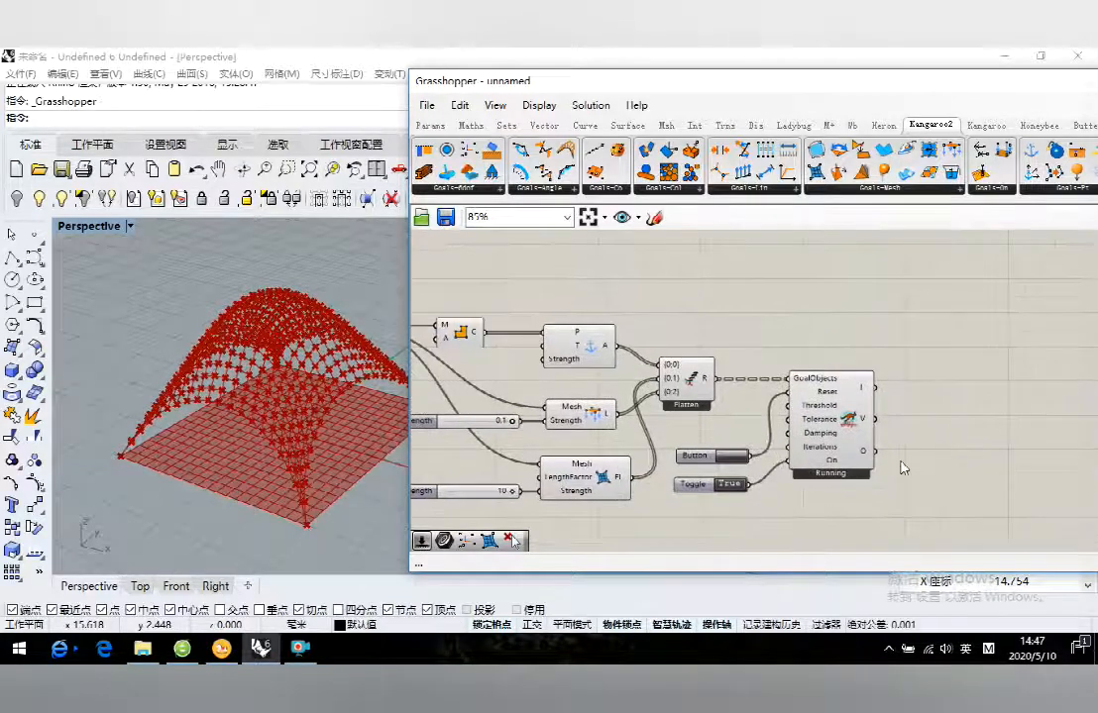
scroll(936, 437, "down", 2)
left_click_drag(797, 508, 437, 302)
right_click(506, 300)
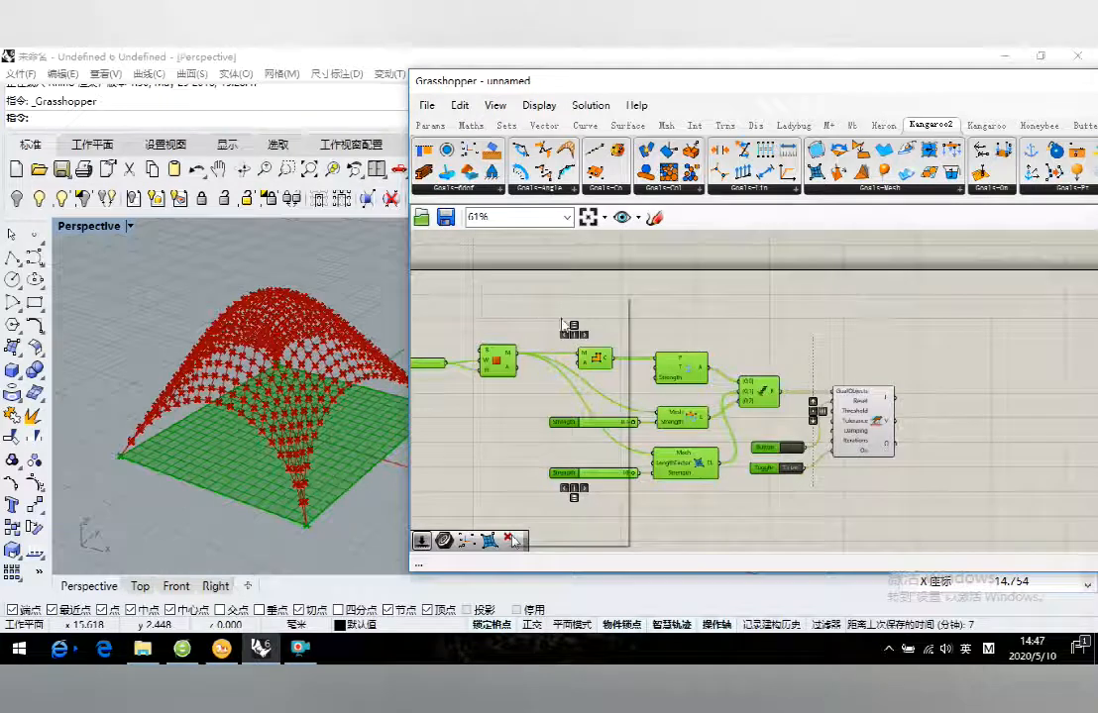
left_click(540, 319)
left_click(798, 329)
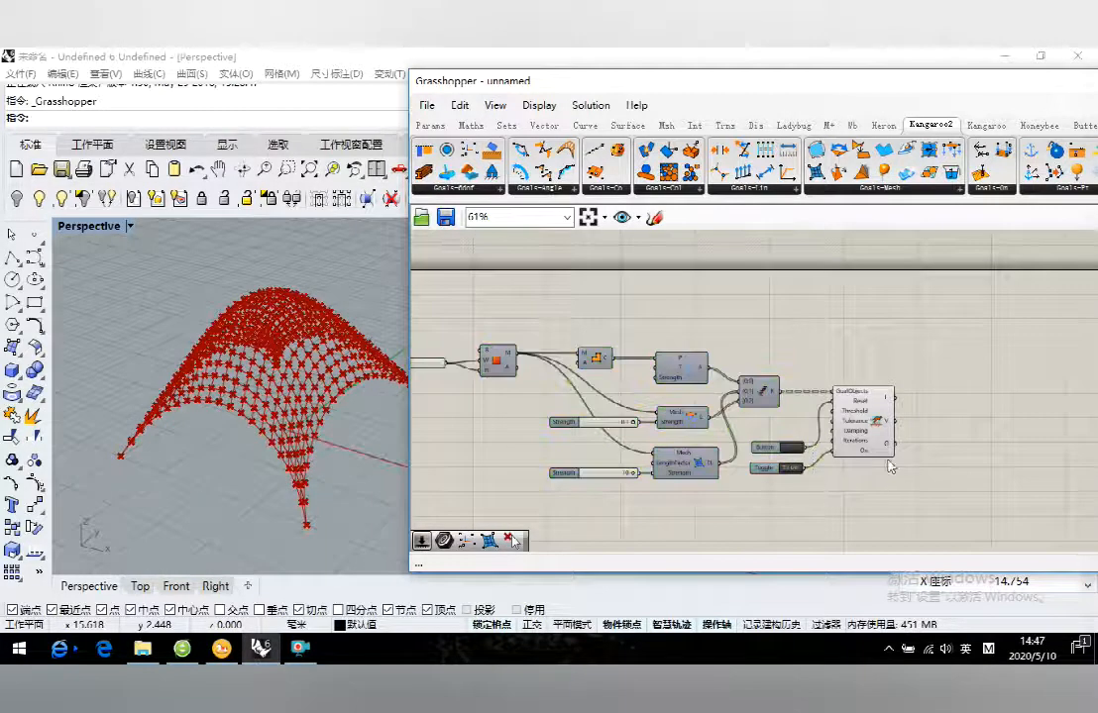
Step: Add a Panel beside the solver and connect the solver's O output to it
right_click_drag(920, 457, 794, 452)
scroll(806, 447, "up", 2)
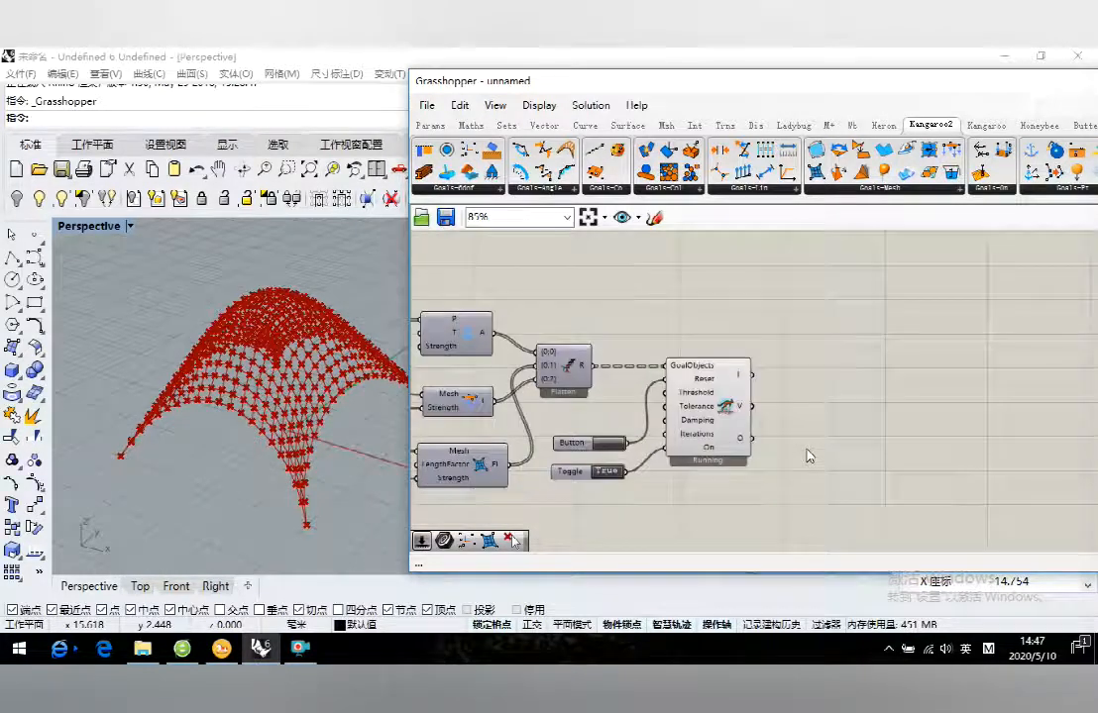
left_click(430, 125)
left_click_drag(916, 428, 917, 428)
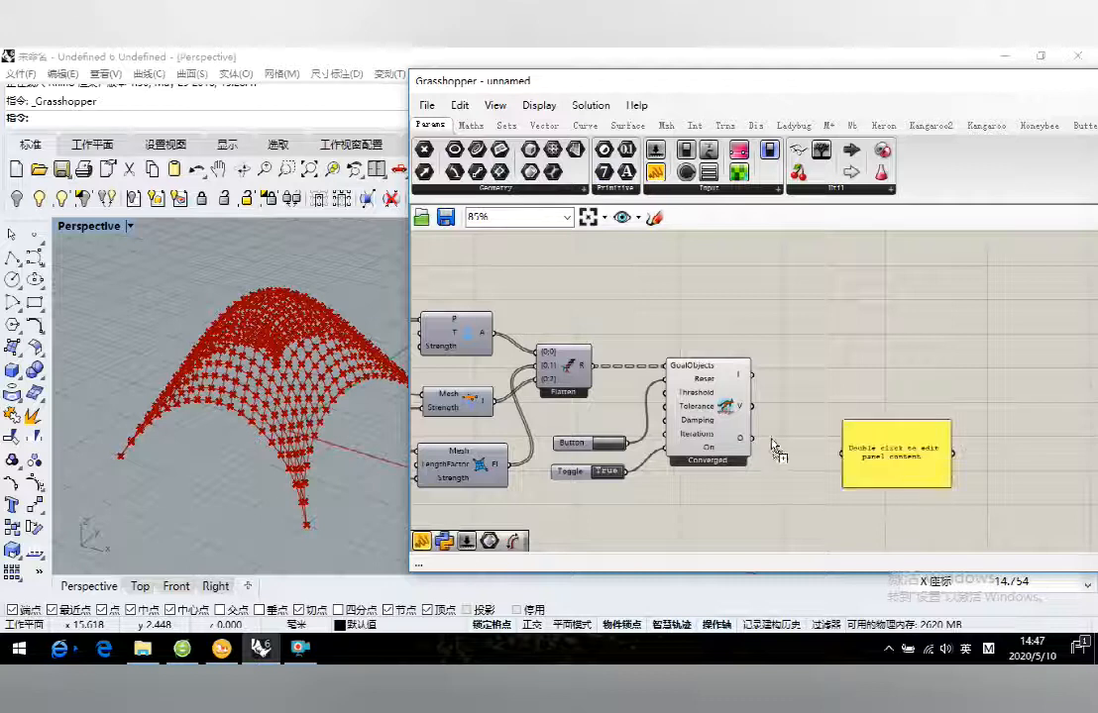
left_click_drag(751, 437, 871, 426)
Step: Make the output panel taller to read through the listed line data
left_click_drag(881, 481, 887, 550)
scroll(871, 438, "up", 2)
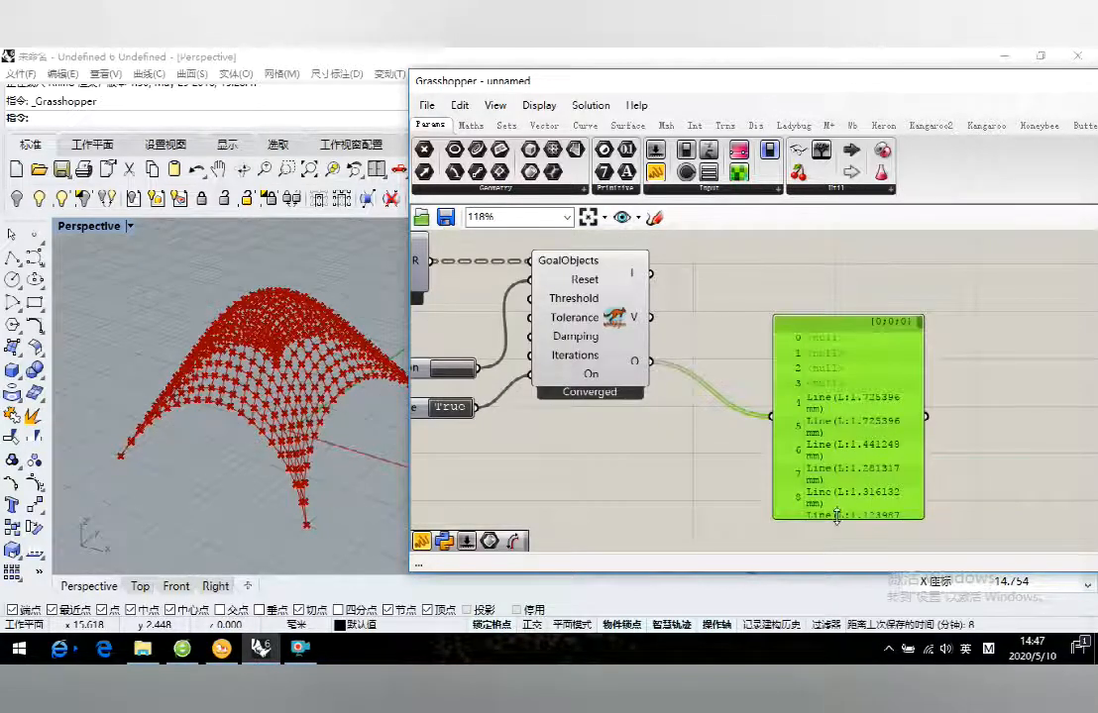
left_click_drag(836, 517, 834, 557)
scroll(921, 420, "down", 3)
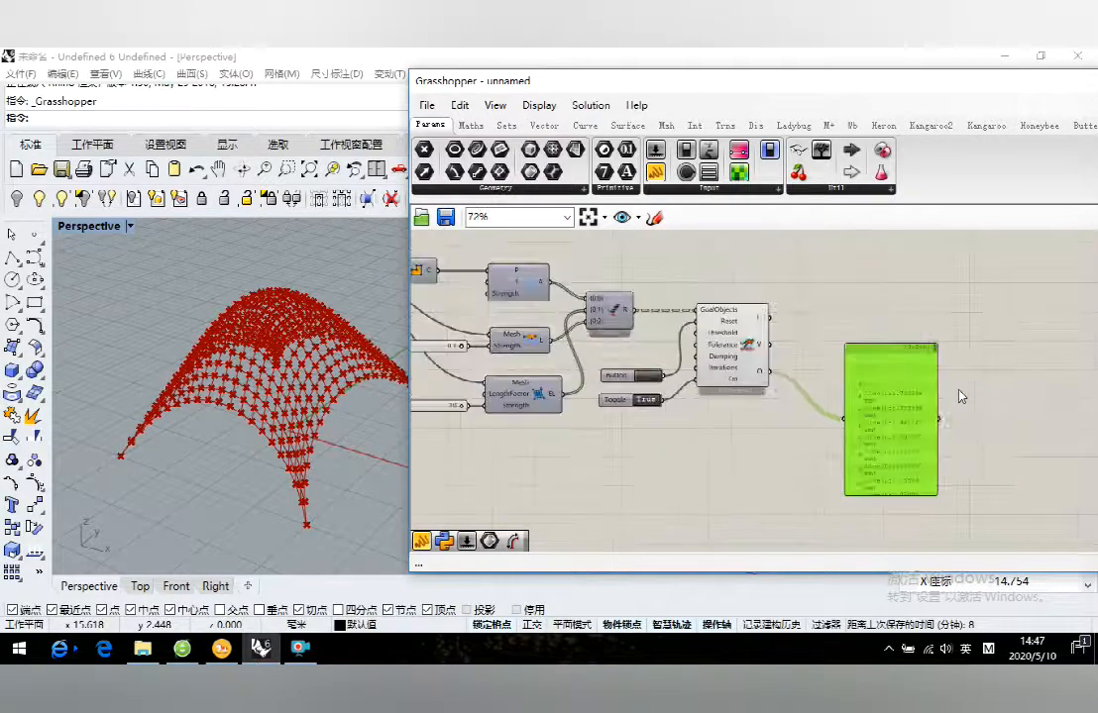
scroll(933, 421, "up", 1)
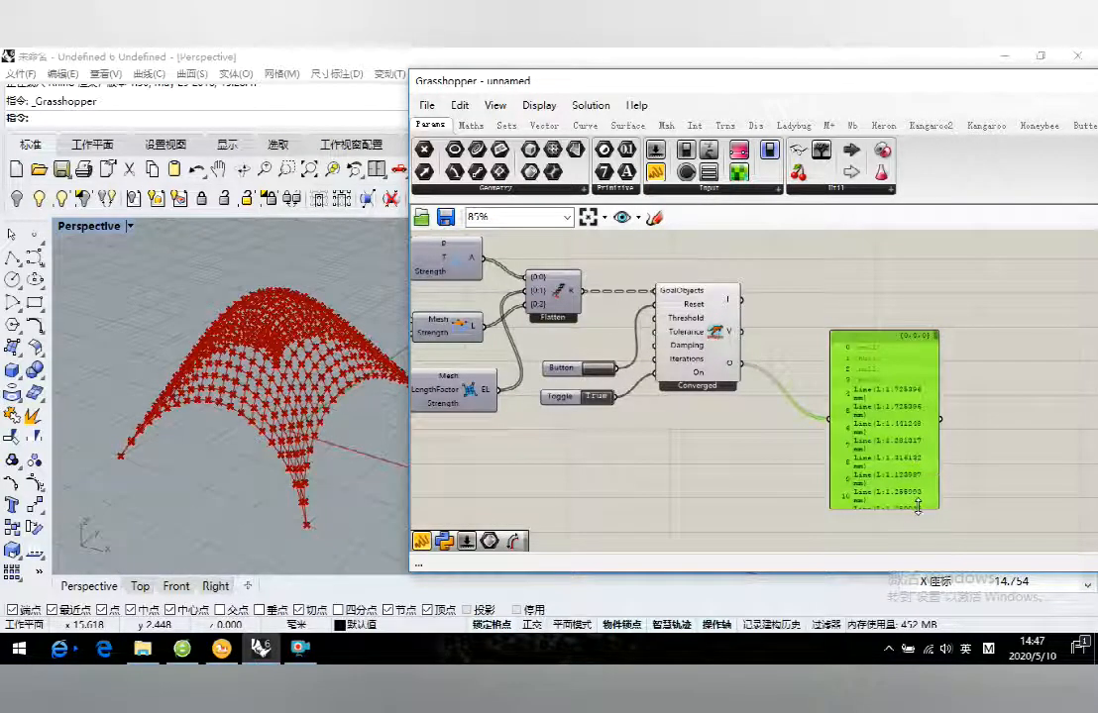
mouse_move(917, 509)
left_mouse_down()
mouse_move(903, 552)
mouse_move(903, 498)
left_mouse_up()
Step: Add a second Kangaroo2 solver without damping or iterations inputs and place it beneath the BouncySolver
right_click_drag(723, 427, 762, 470)
left_click(931, 126)
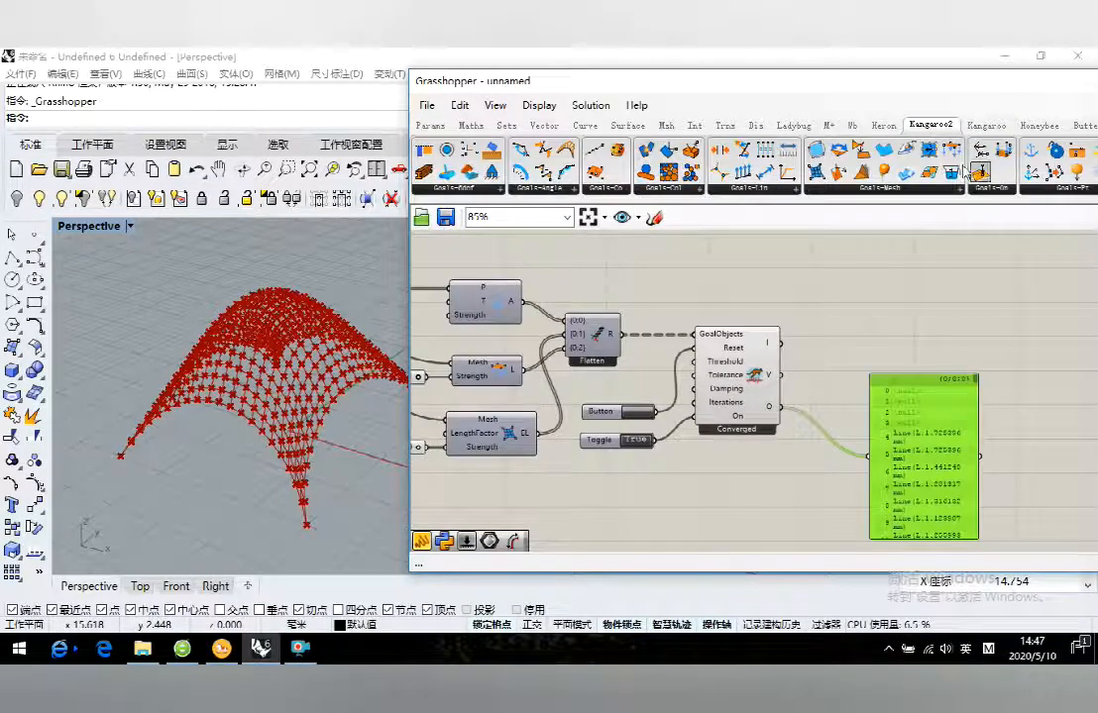
left_click_drag(974, 84, 890, 86)
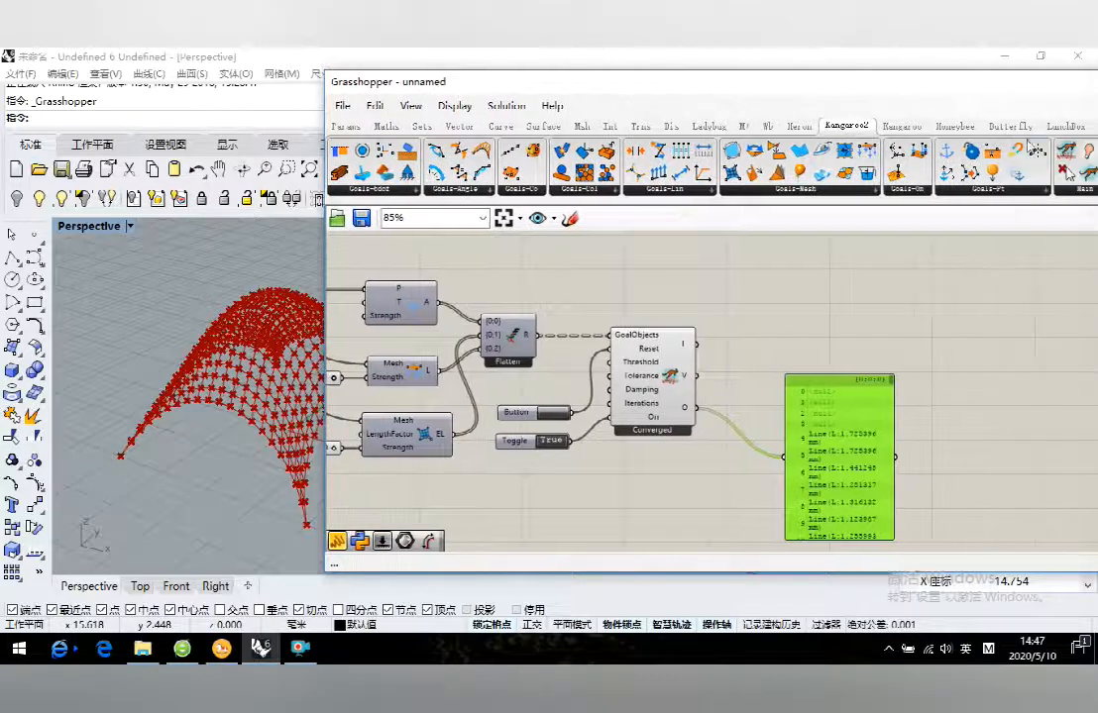
left_click_drag(1068, 172, 855, 313)
left_click_drag(667, 482, 660, 484)
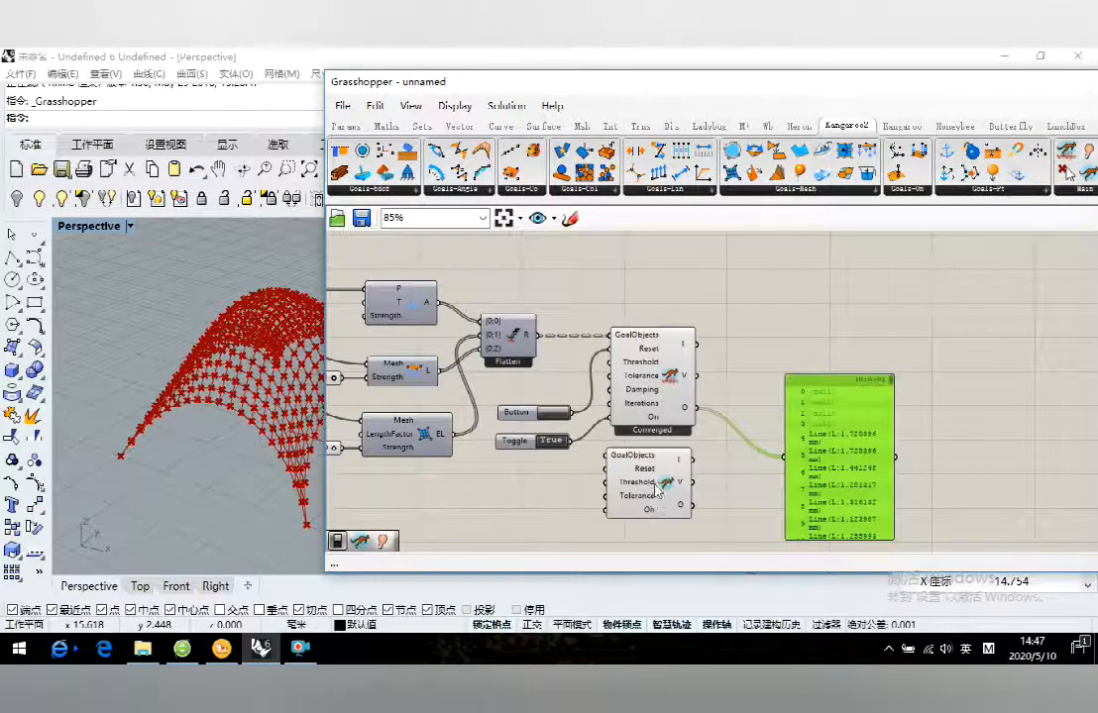
Step: Wire Entwine's R output to the second solver's GoalObjects, the Button to Reset and the Toggle to On
right_click_drag(728, 412, 774, 386)
left_click_drag(587, 317, 652, 429)
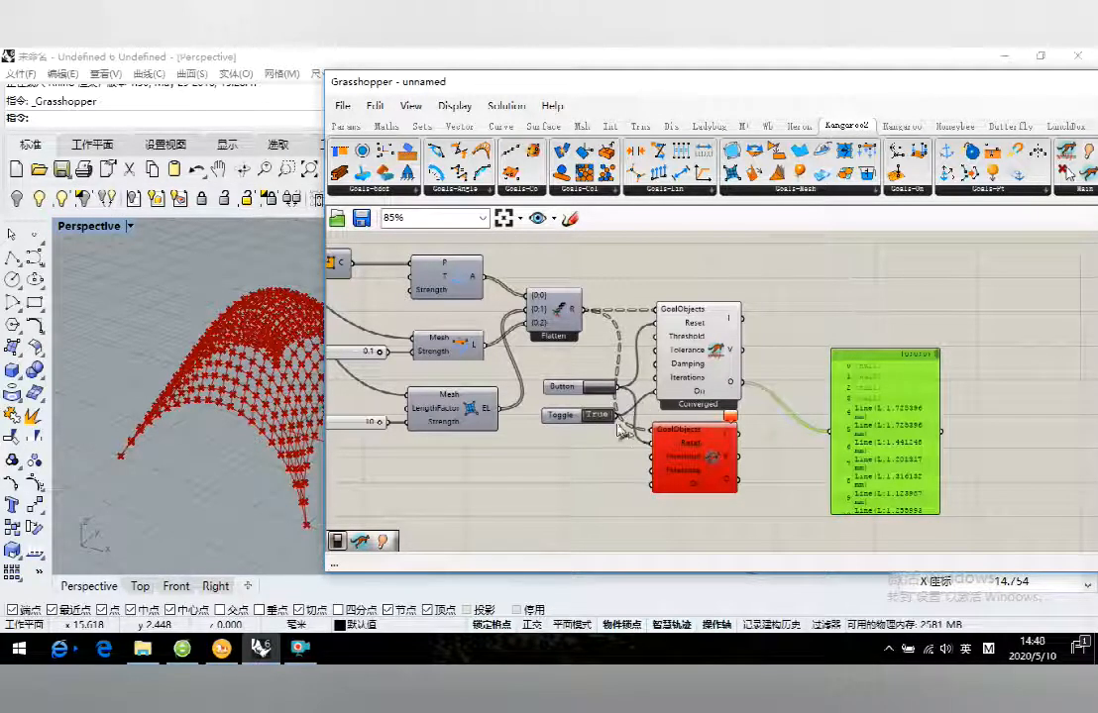
left_click_drag(616, 417, 642, 484)
Step: Disable the BouncySolver component
left_click(703, 354)
right_click(715, 353)
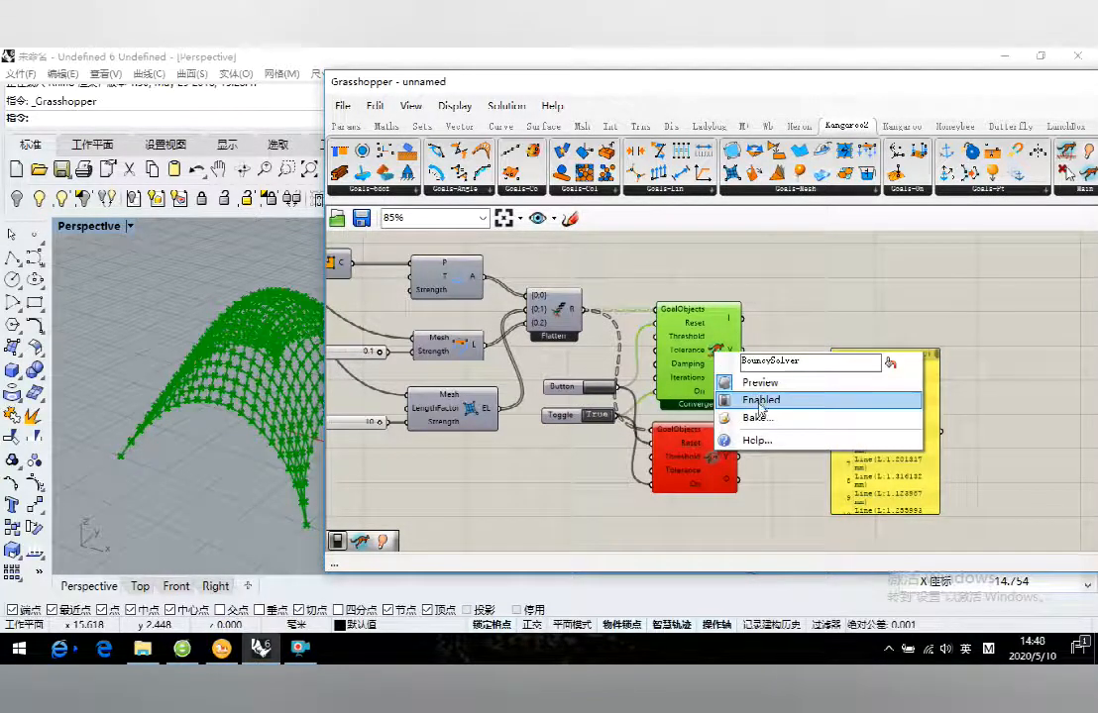
left_click(760, 401)
scroll(745, 458, "up", 1)
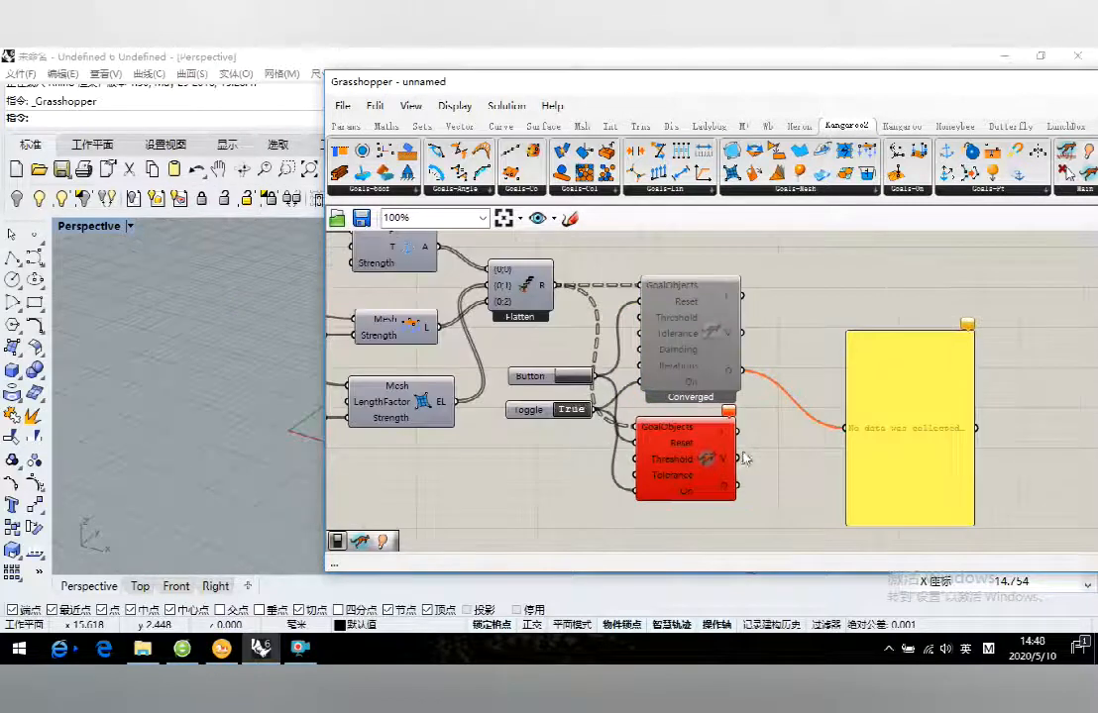
Step: Reset the simulation with the Button so the second Kangaroo2 solver runs
left_click(574, 378)
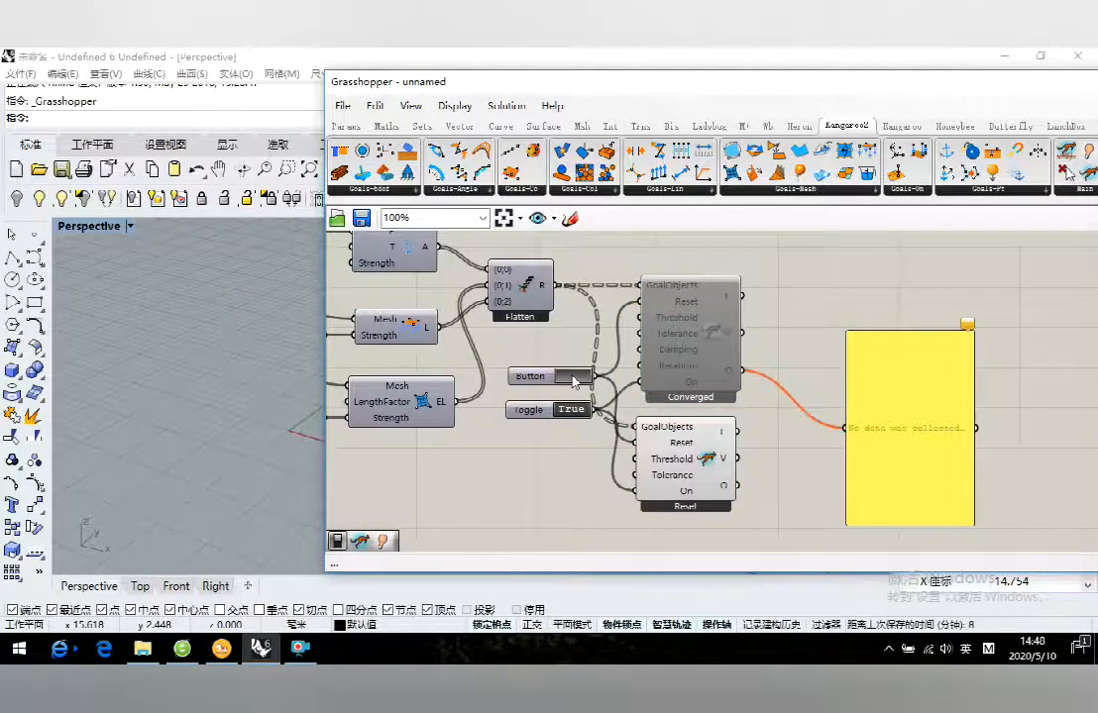
right_click_drag(516, 438, 649, 441)
left_click_drag(642, 94, 701, 93)
left_click(762, 383)
Step: Wire the second solver's O output into the panel to read its results
right_click_drag(962, 458, 774, 456)
left_click_drag(741, 484, 834, 496)
right_click_drag(778, 461, 749, 362)
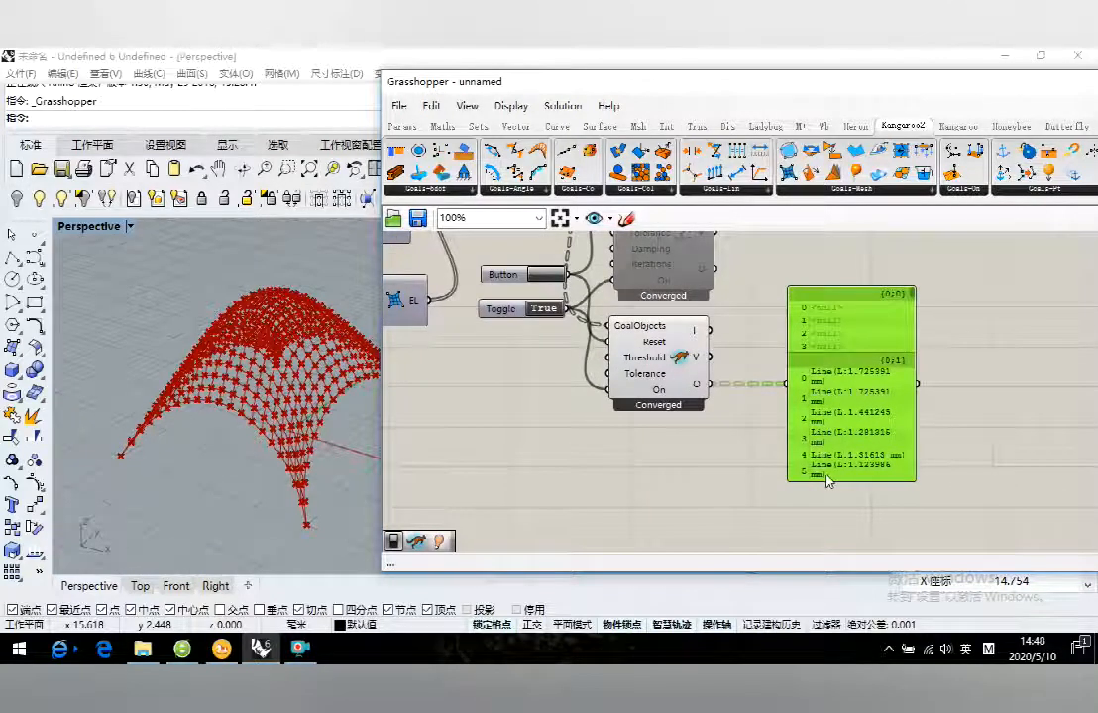
Step: Add an Explode Tree component below the panel wire and connect the second solver's O output to its D input
left_click(479, 126)
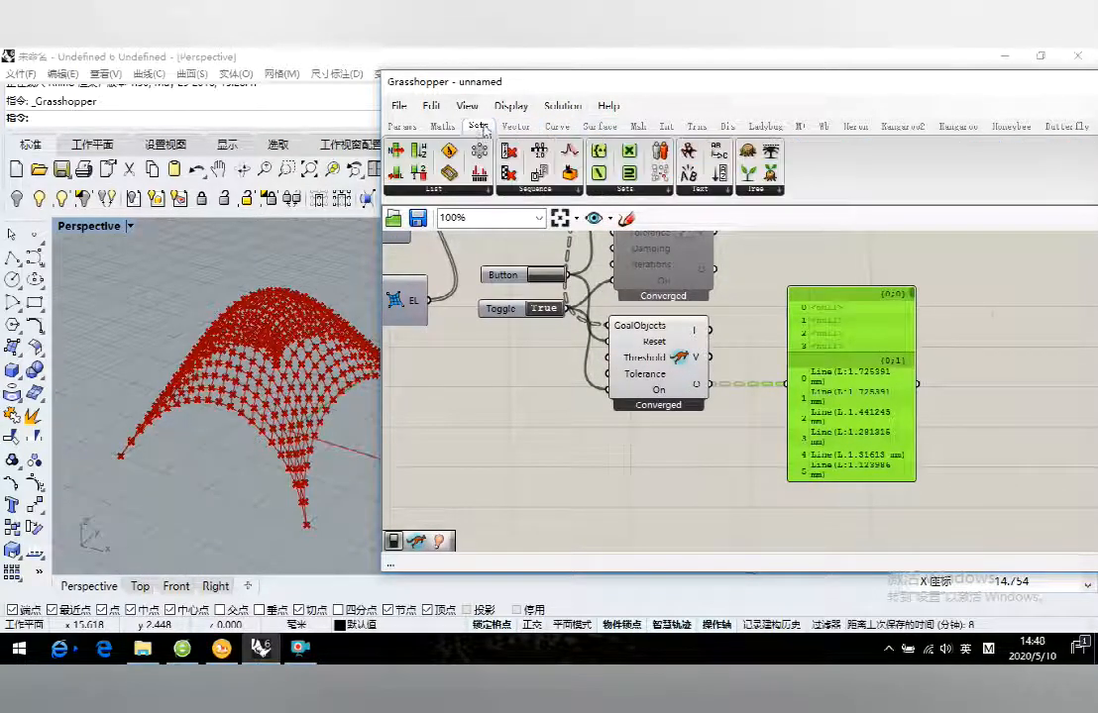
left_click(760, 191)
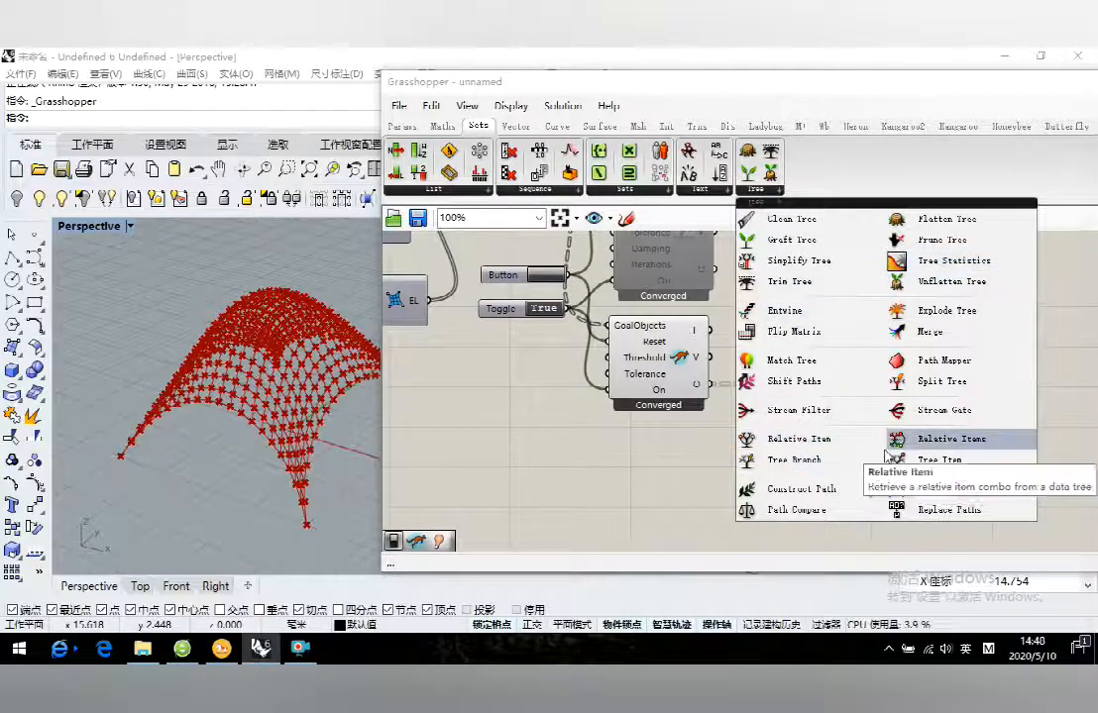
left_click(931, 312)
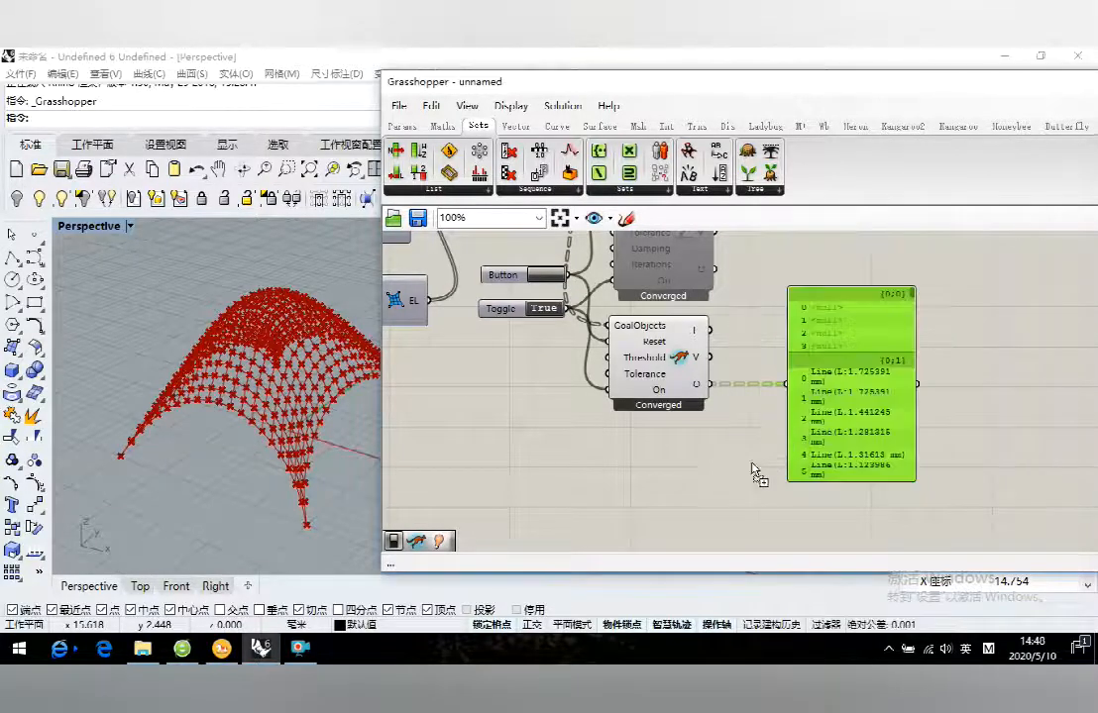
left_click(755, 510)
left_click_drag(712, 410, 751, 444)
Step: Match the Explode Tree outputs to the incoming branches {0;0}, {0;1} and {0;2}
scroll(778, 478, "up", 5)
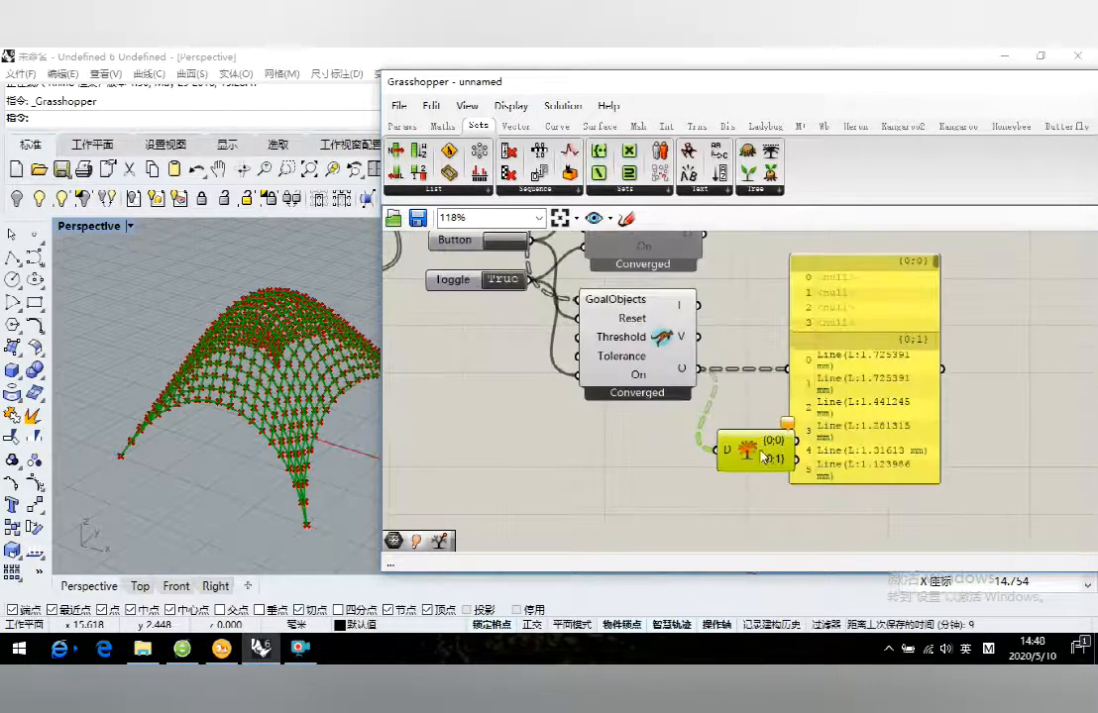
right_click(732, 442)
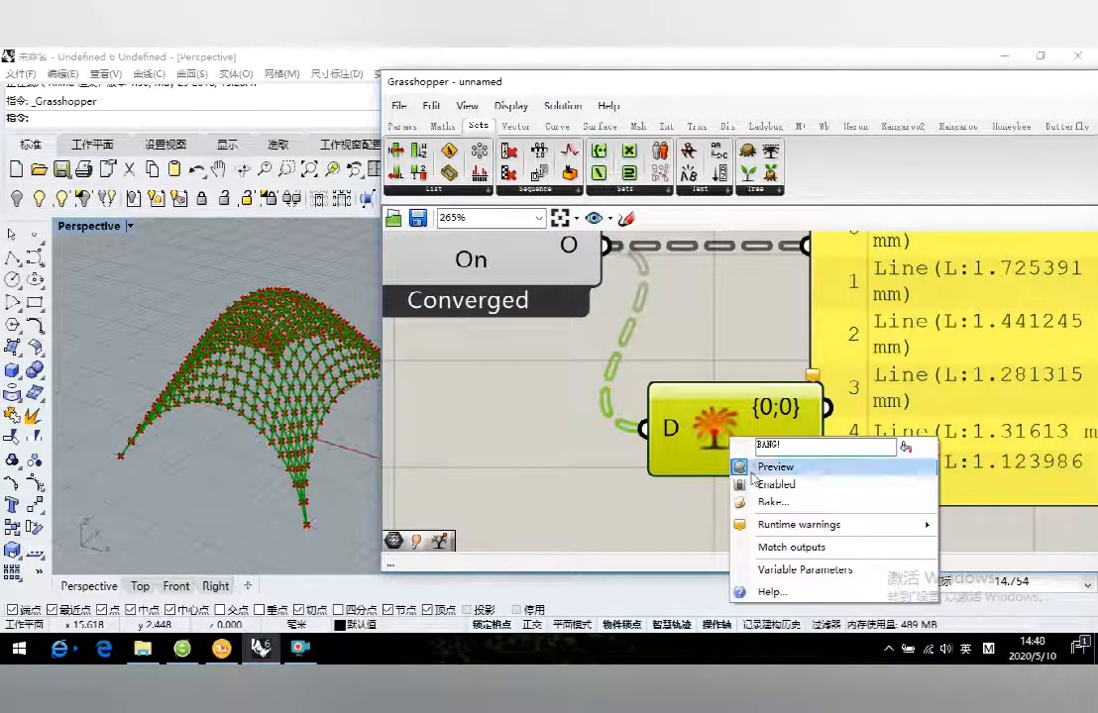
left_click(783, 547)
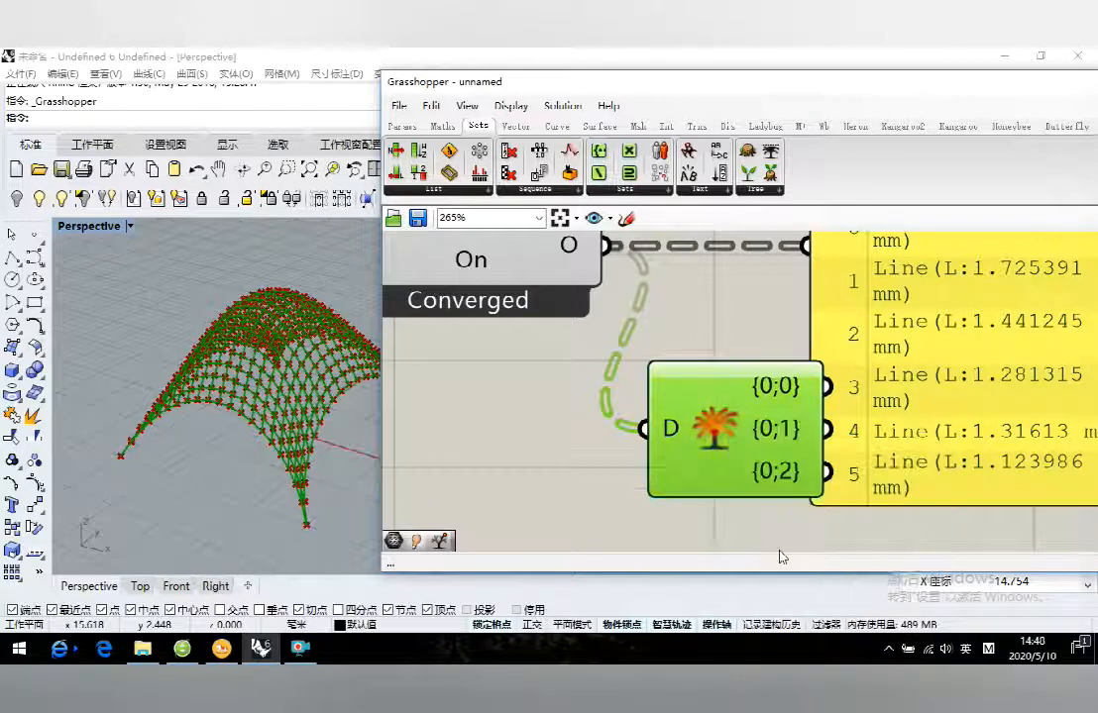
Step: Move the Explode Tree component beside the second solver and delete the output panel
scroll(730, 423, "down", 5)
left_click(917, 387)
left_click_drag(917, 386, 923, 404)
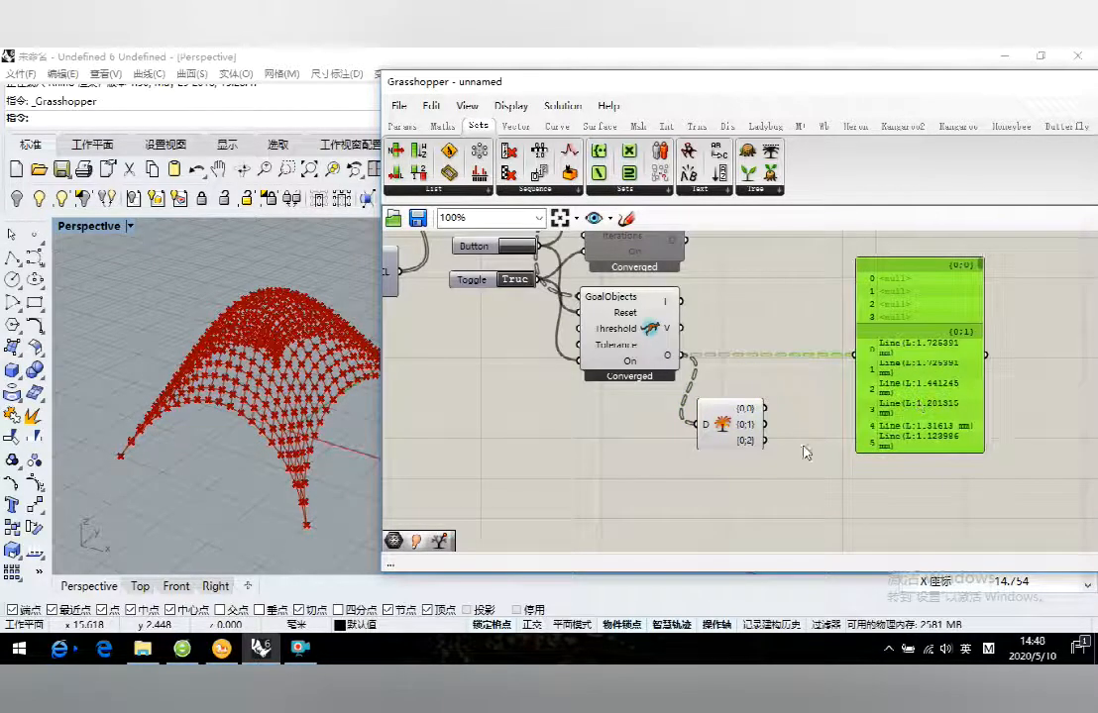
left_click_drag(729, 430, 758, 362)
left_click(889, 359)
key("Delete")
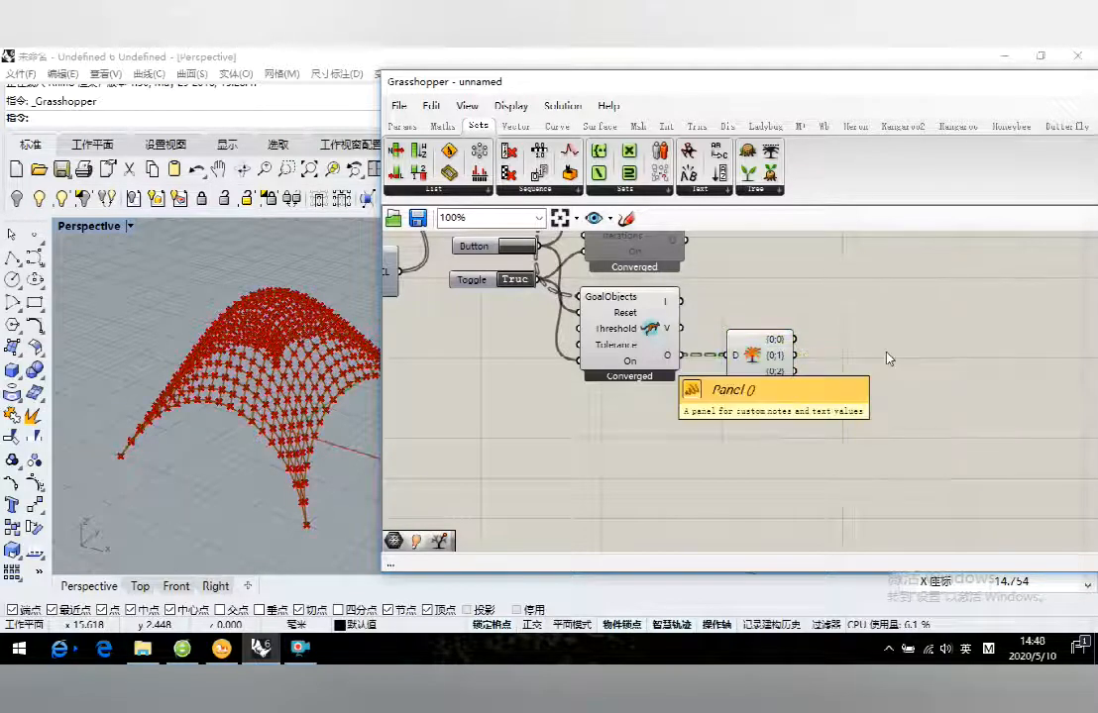
Step: Turn off the second solver's geometry preview
left_click(646, 332)
right_click(646, 332)
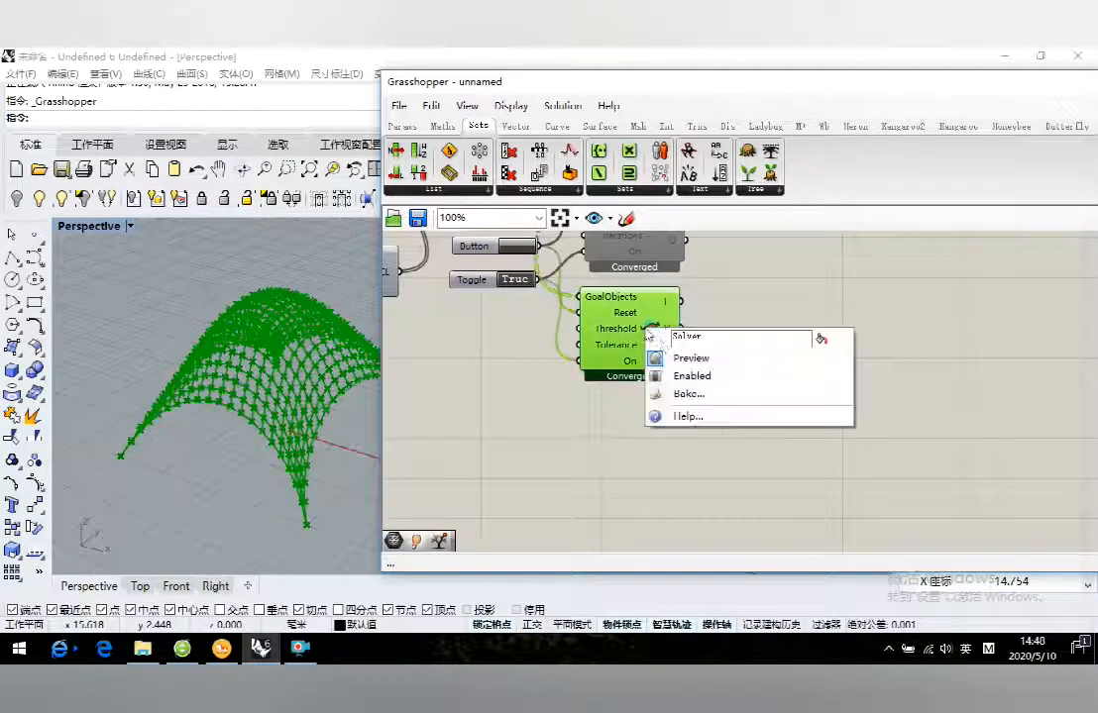
left_click(690, 377)
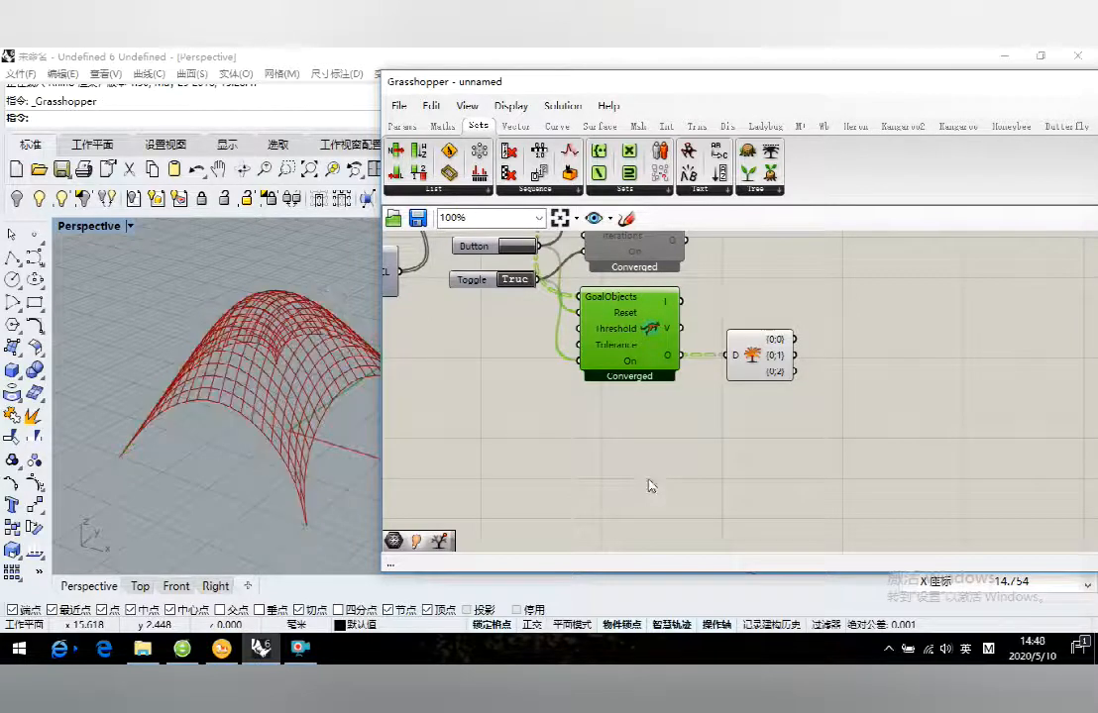
Step: Reset the simulation with the Button and examine the rerun mesh in the Perspective viewport
right_click_drag(632, 431, 766, 466)
scroll(845, 485, "down", 2)
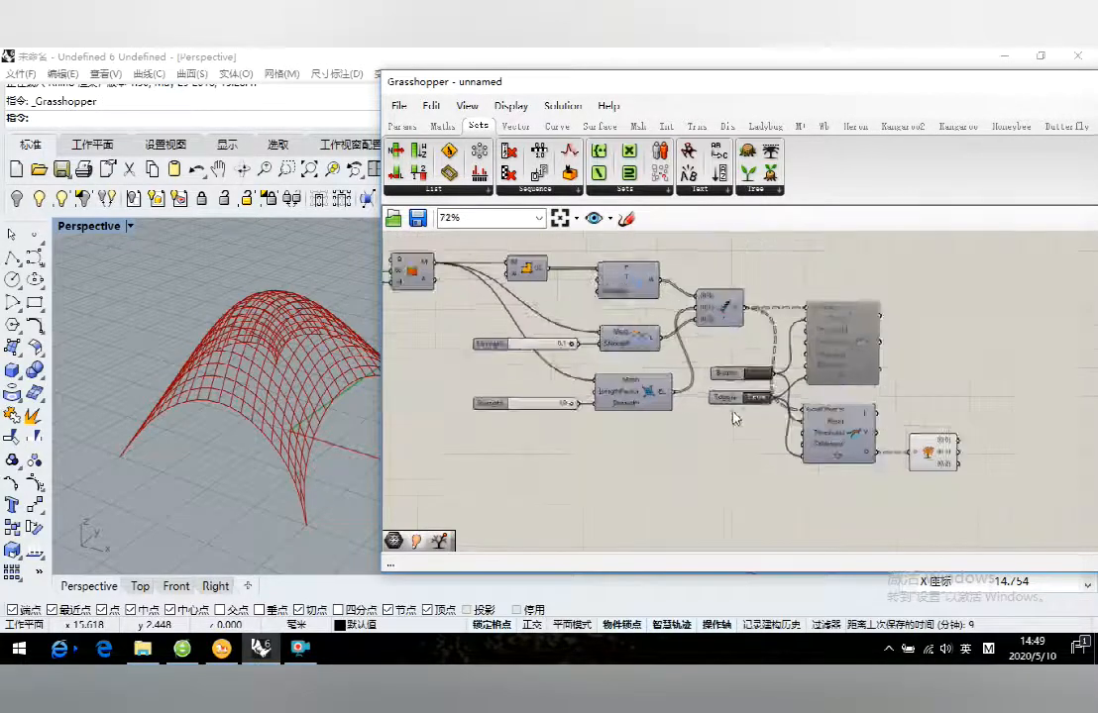
scroll(730, 416, "up", 4)
left_click(773, 341)
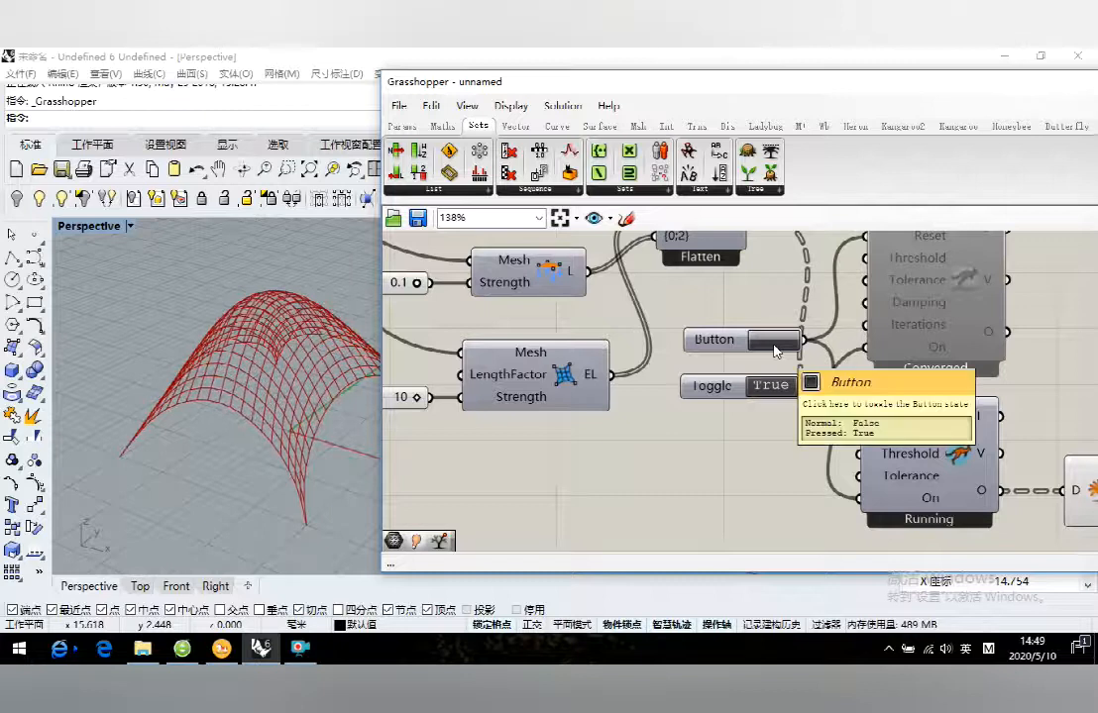
left_click(774, 342)
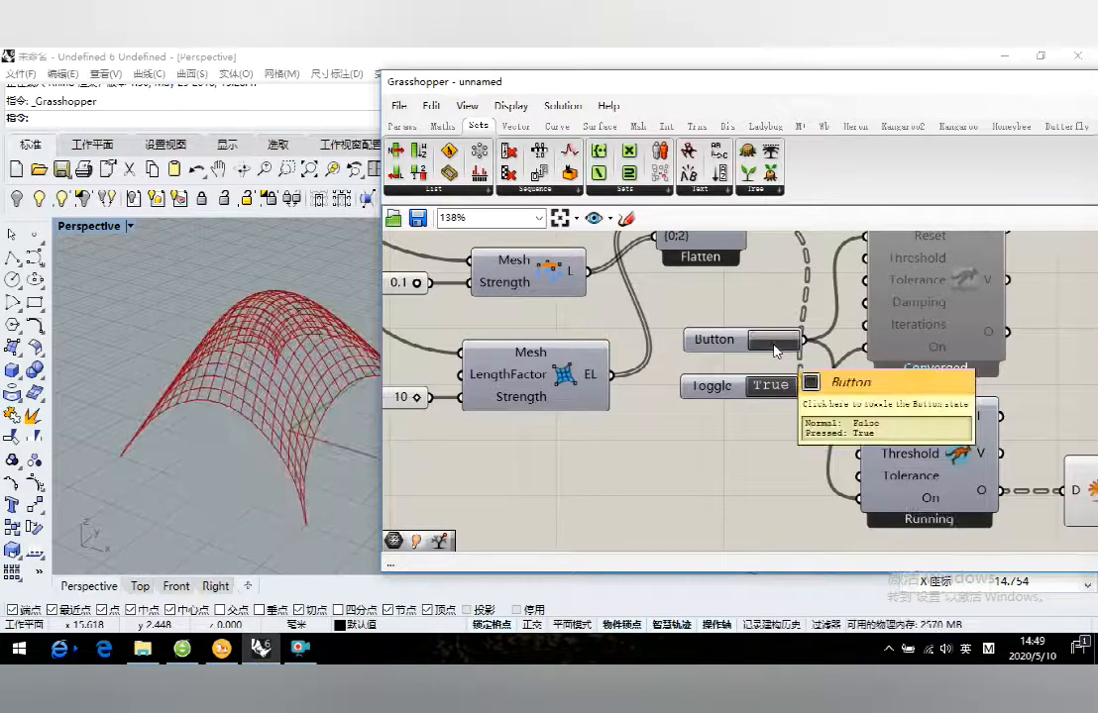
right_click_drag(250, 399, 253, 457)
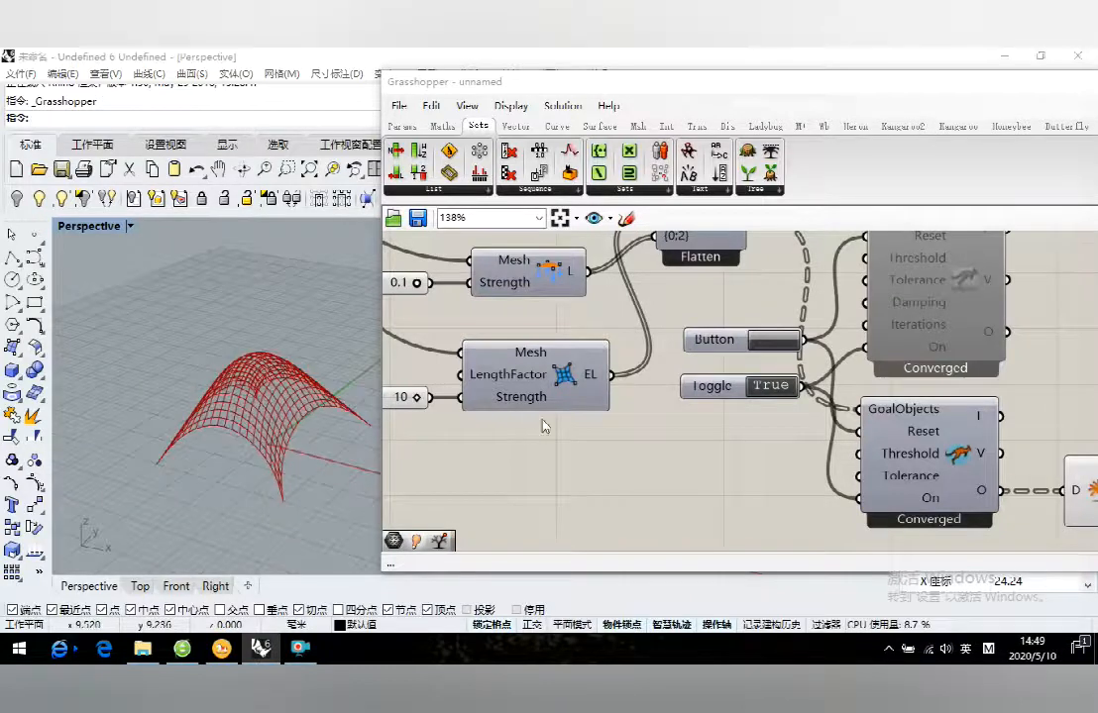
scroll(542, 429, "down", 4)
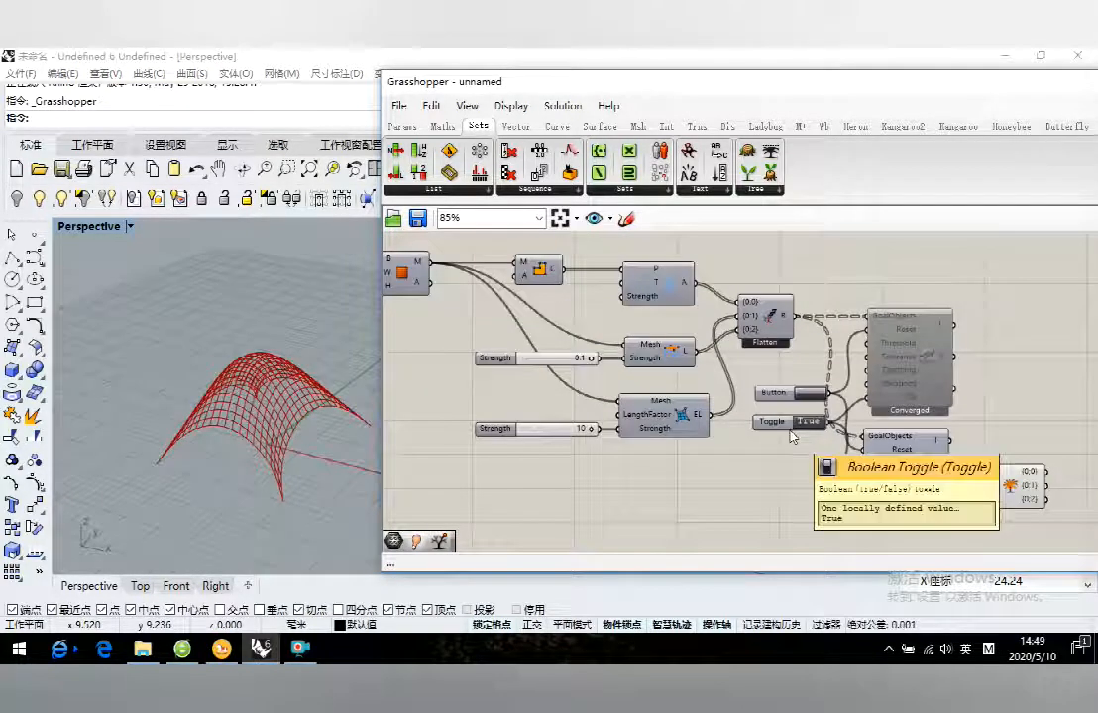
right_click_drag(972, 482, 760, 424)
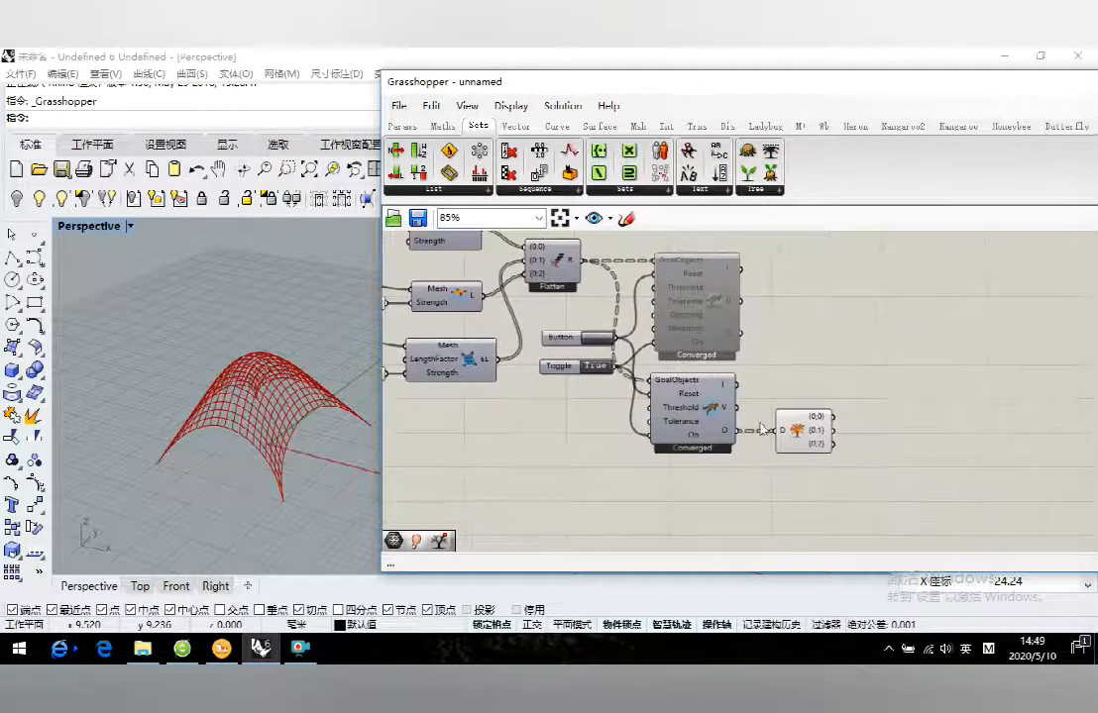
scroll(827, 461, "up", 2)
mouse_move(817, 442)
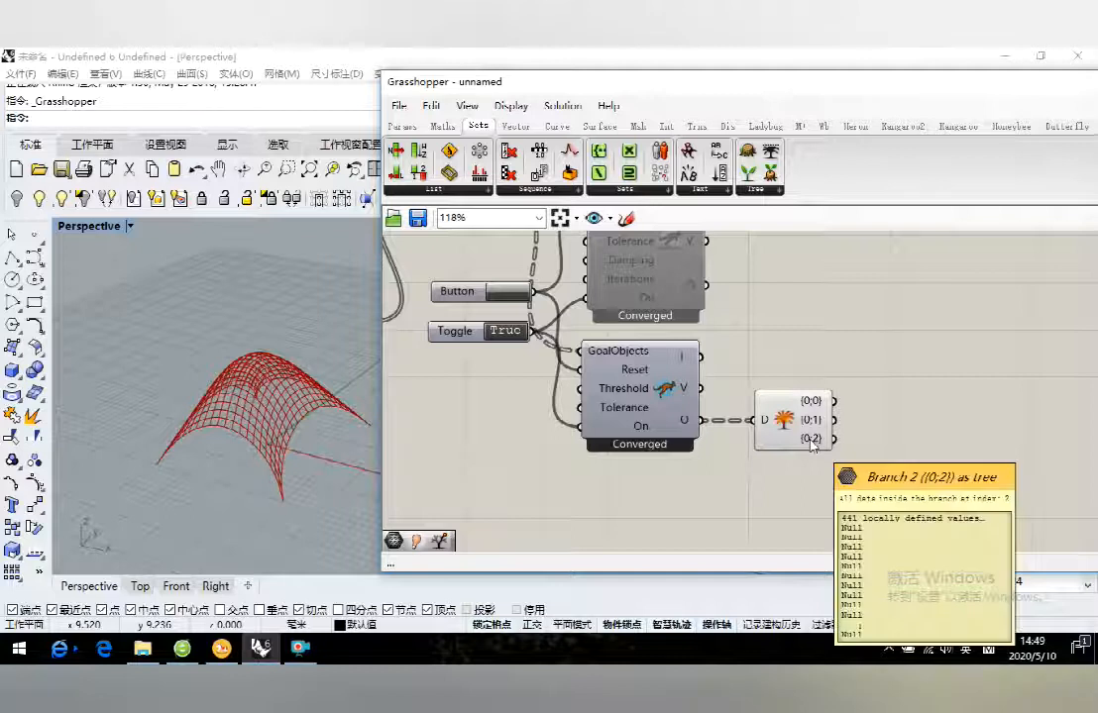
left_click(403, 125)
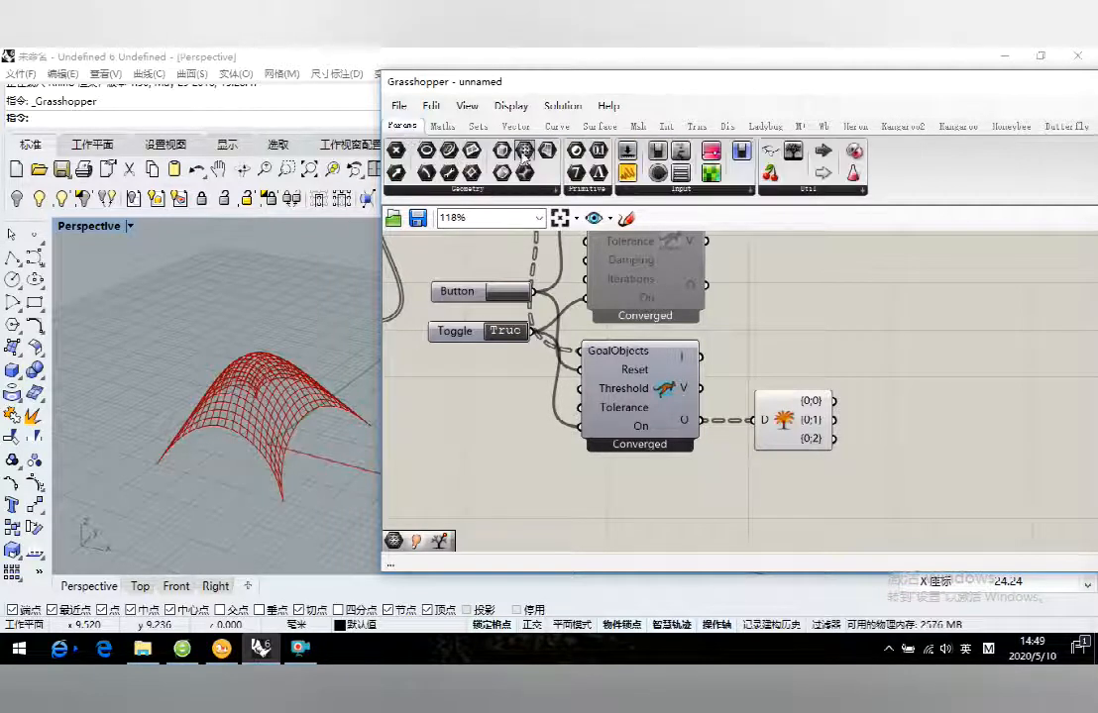
left_click_drag(889, 439, 890, 438)
left_click(881, 441)
mouse_move(891, 446)
left_click_drag(893, 446, 897, 451)
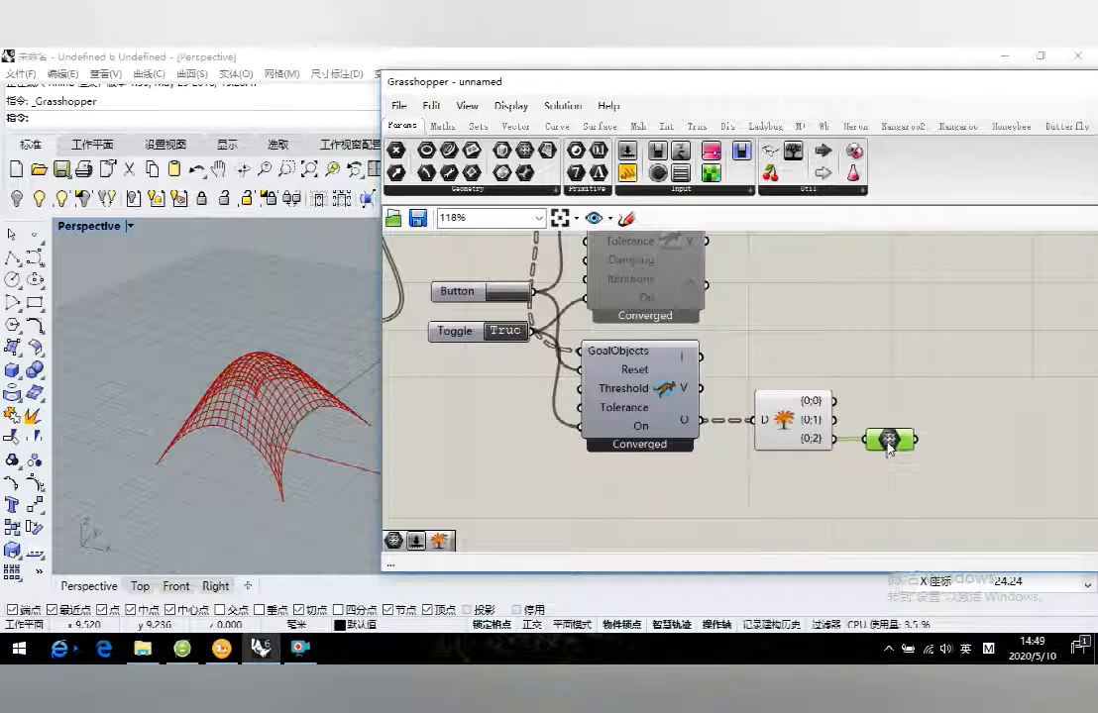
key("Delete")
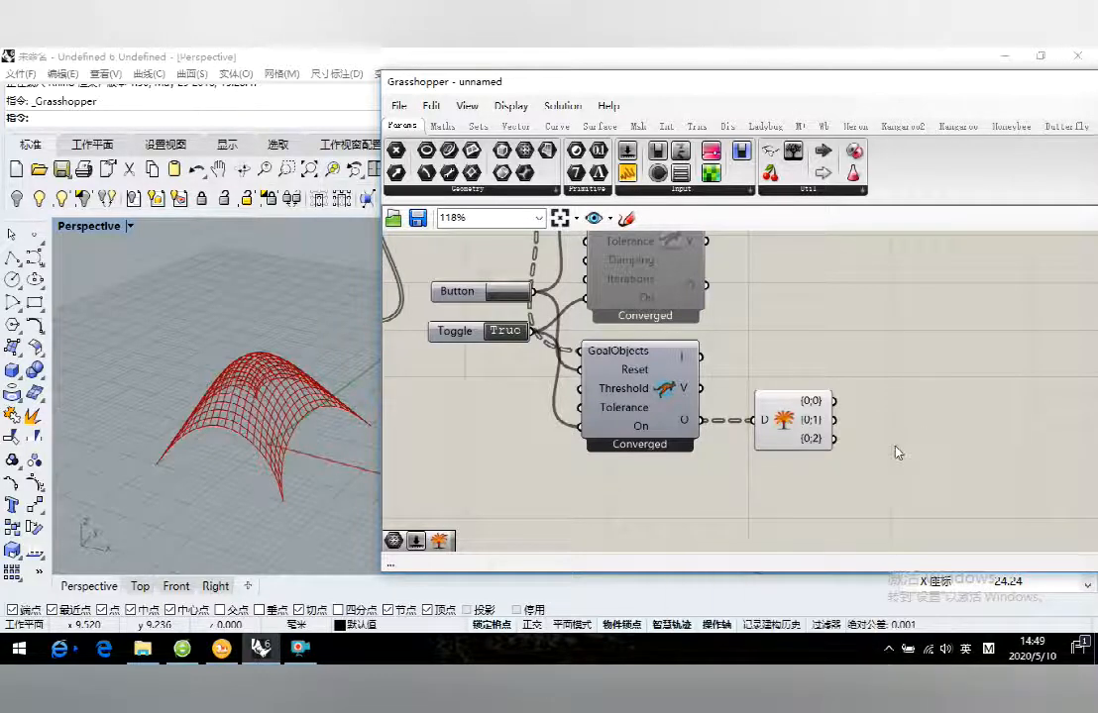
Step: Add a Kangaroo2 Show component to the canvas below the EdgeLengths goal
mouse_move(813, 406)
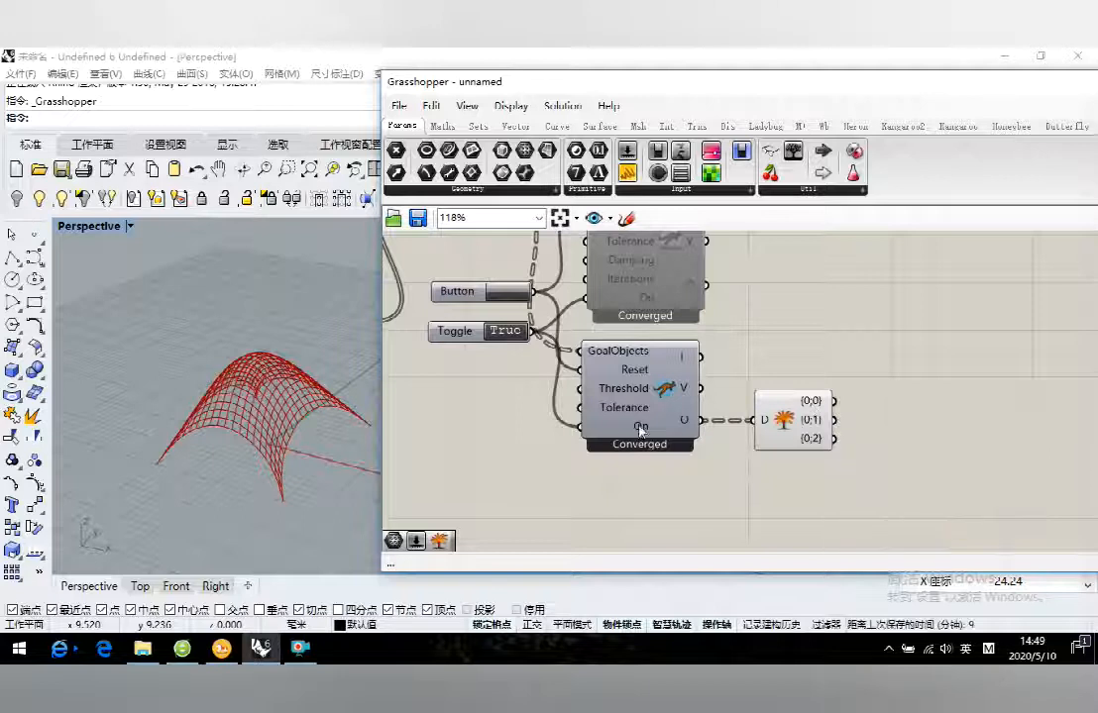
scroll(872, 458, "down", 3)
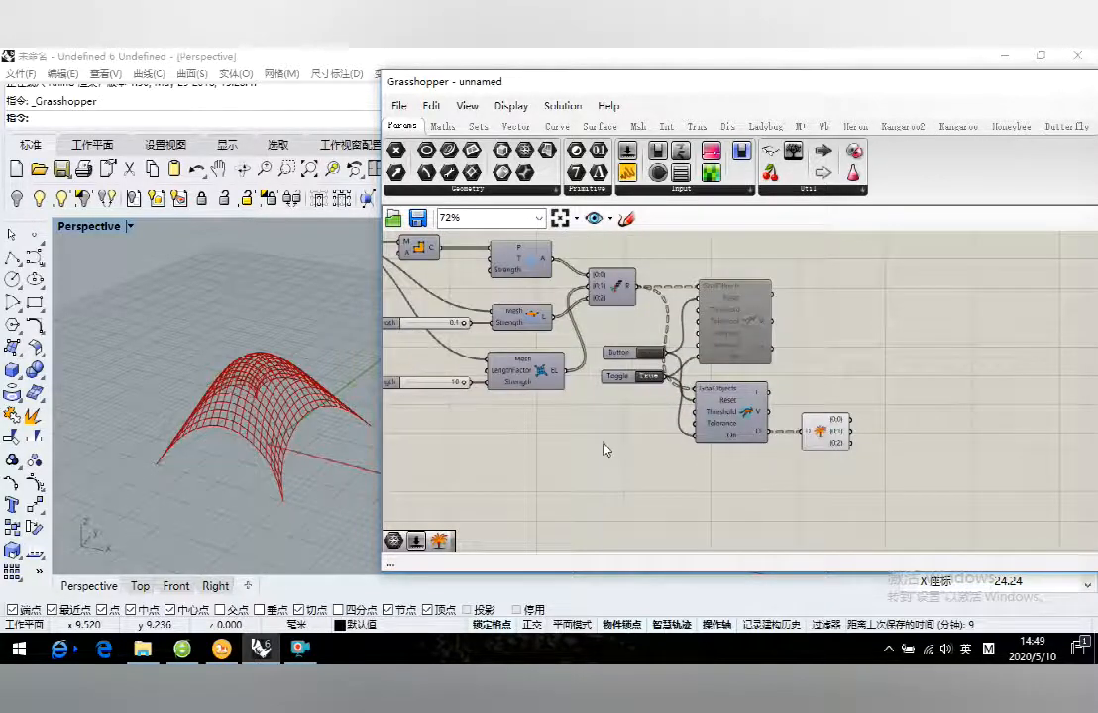
right_click_drag(605, 449, 735, 473)
right_click_drag(351, 490, 322, 475)
scroll(294, 439, "up", 2)
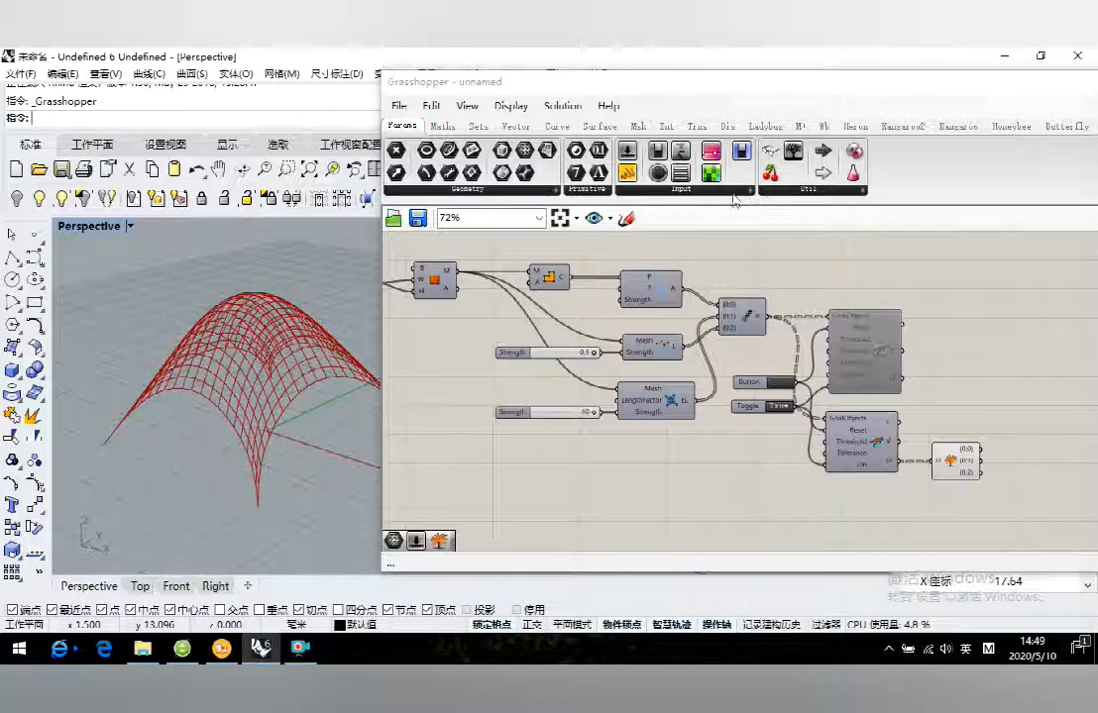
left_click(903, 126)
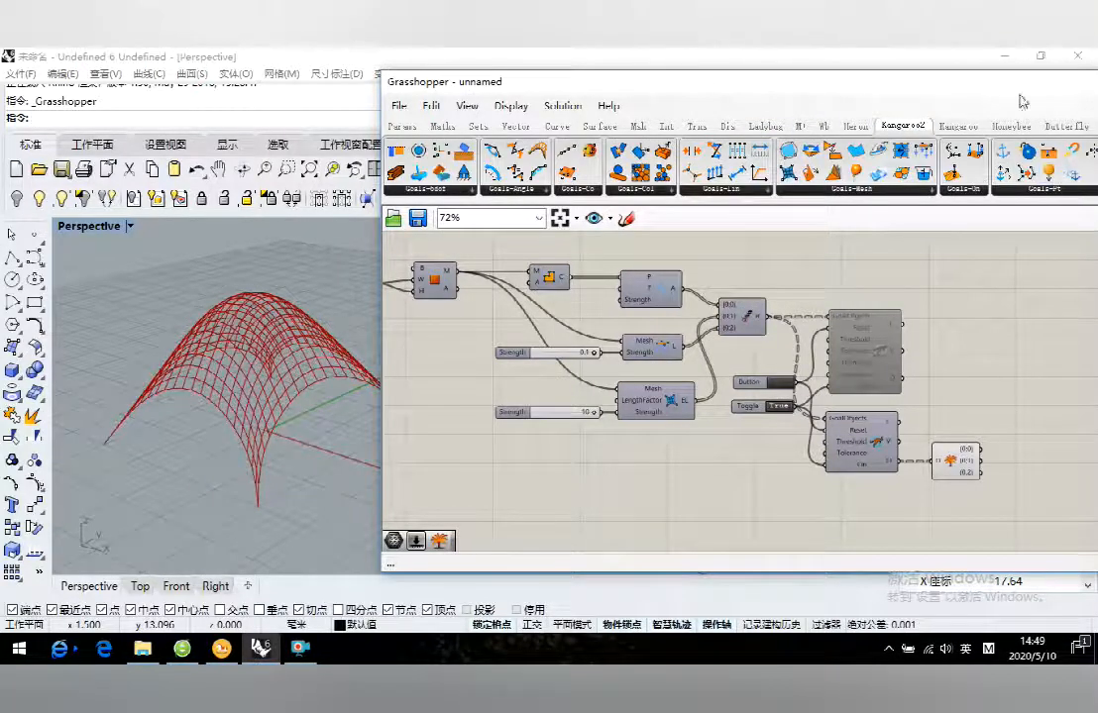
left_click_drag(1015, 86, 842, 86)
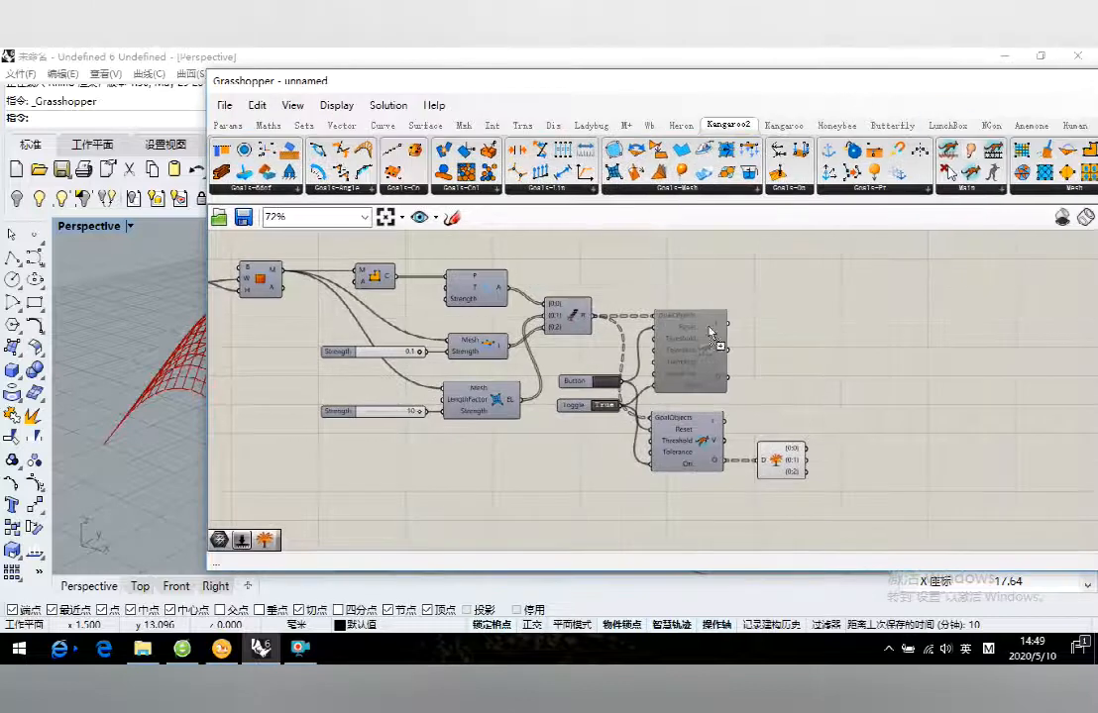
left_click_drag(486, 456, 488, 458)
Step: Wire the mesh plane's M output to the Show component's G input
right_click_drag(503, 437, 761, 443)
scroll(761, 444, "up", 1)
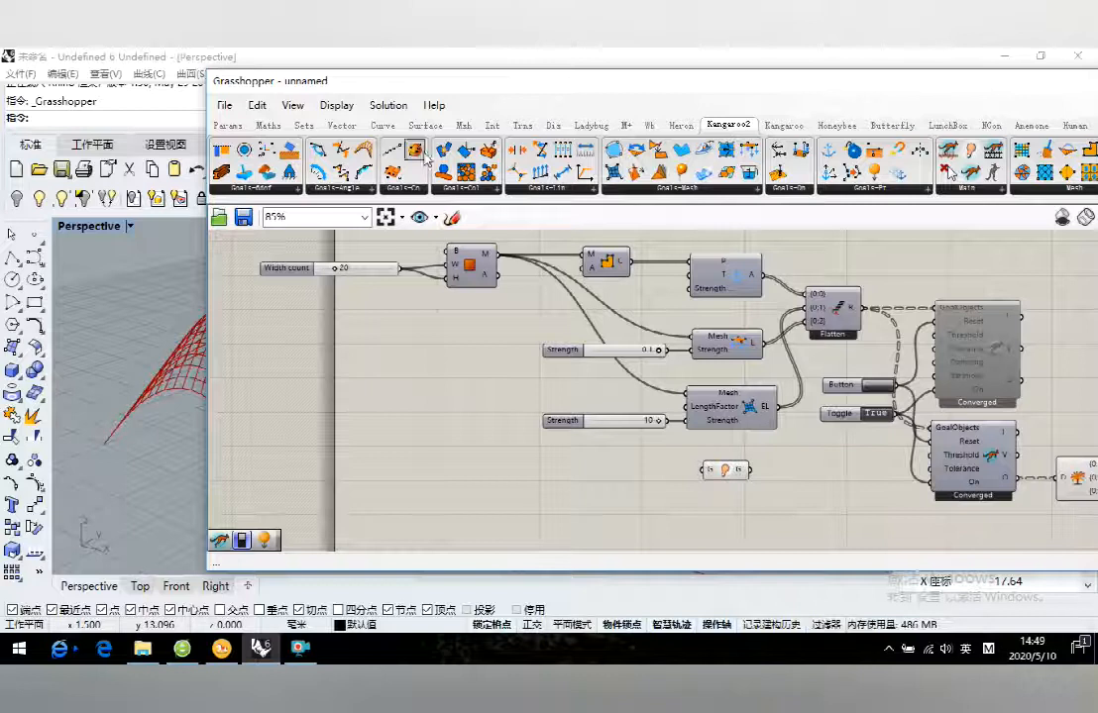
left_click_drag(368, 83, 541, 75)
right_click_drag(704, 338, 552, 342)
left_click_drag(522, 261, 731, 466)
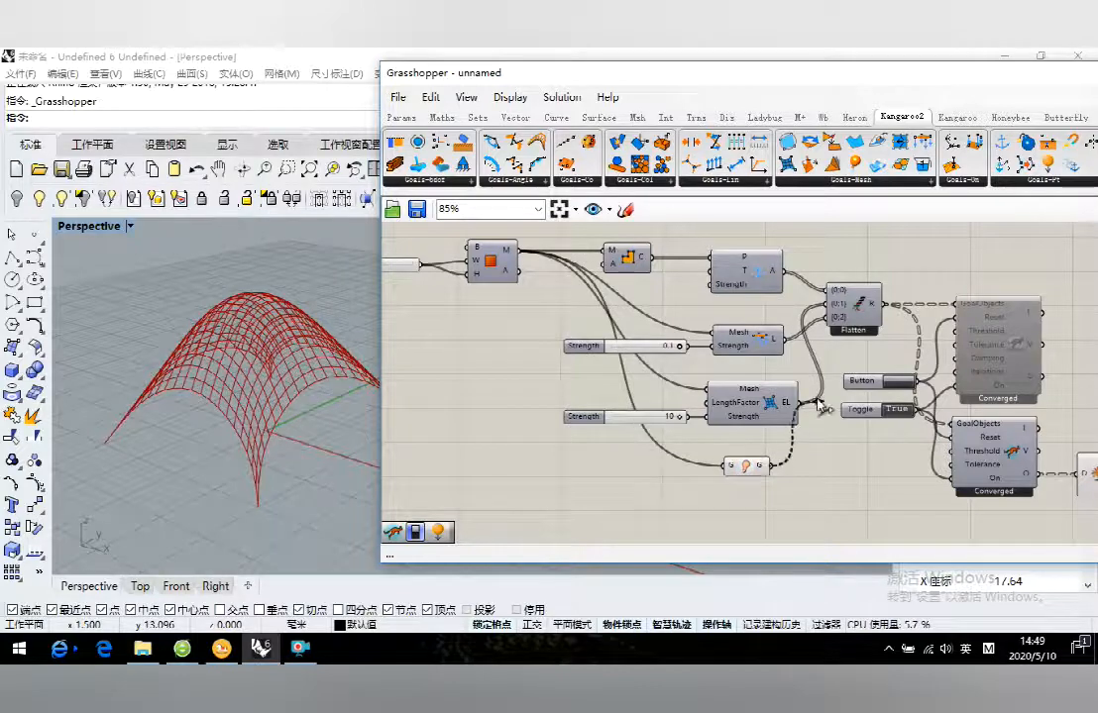
Step: Add a {0;3} input to the Entwine component and connect the Show component's G output to it
scroll(847, 325, "up", 10)
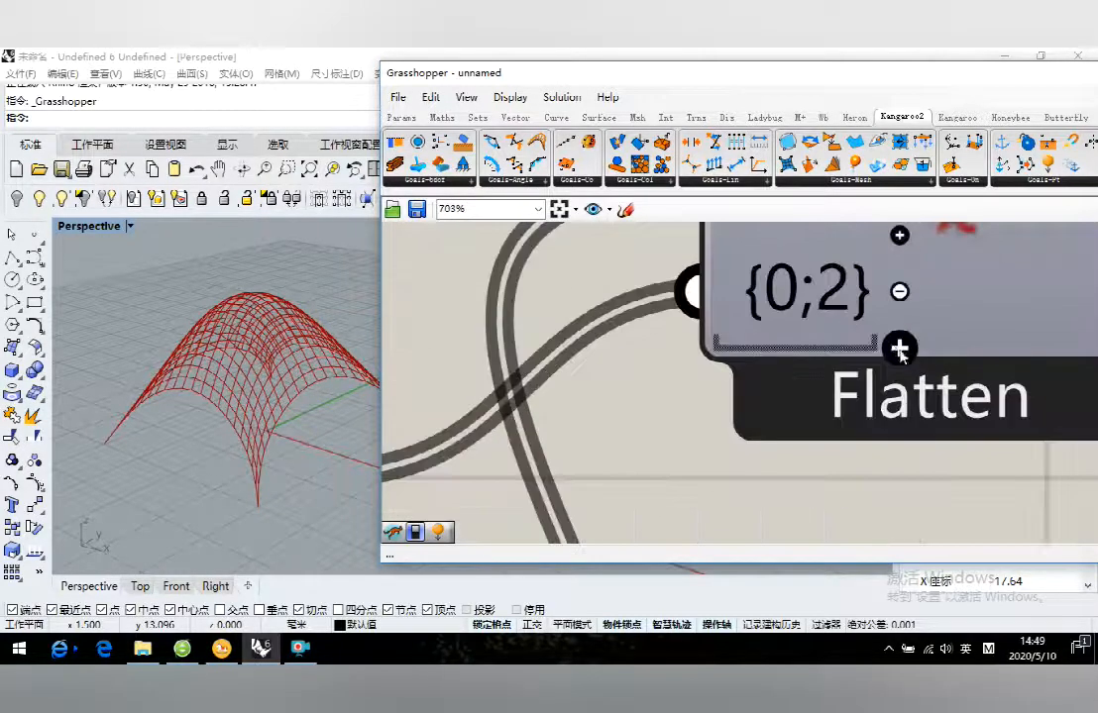
left_click(900, 349)
scroll(742, 387, "down", 10)
left_click_drag(680, 522, 733, 379)
Step: Add a {0;3} output to the Explode Tree component and check the data it carries
right_click_drag(766, 414, 820, 482)
scroll(822, 481, "up", 10)
left_click(680, 466)
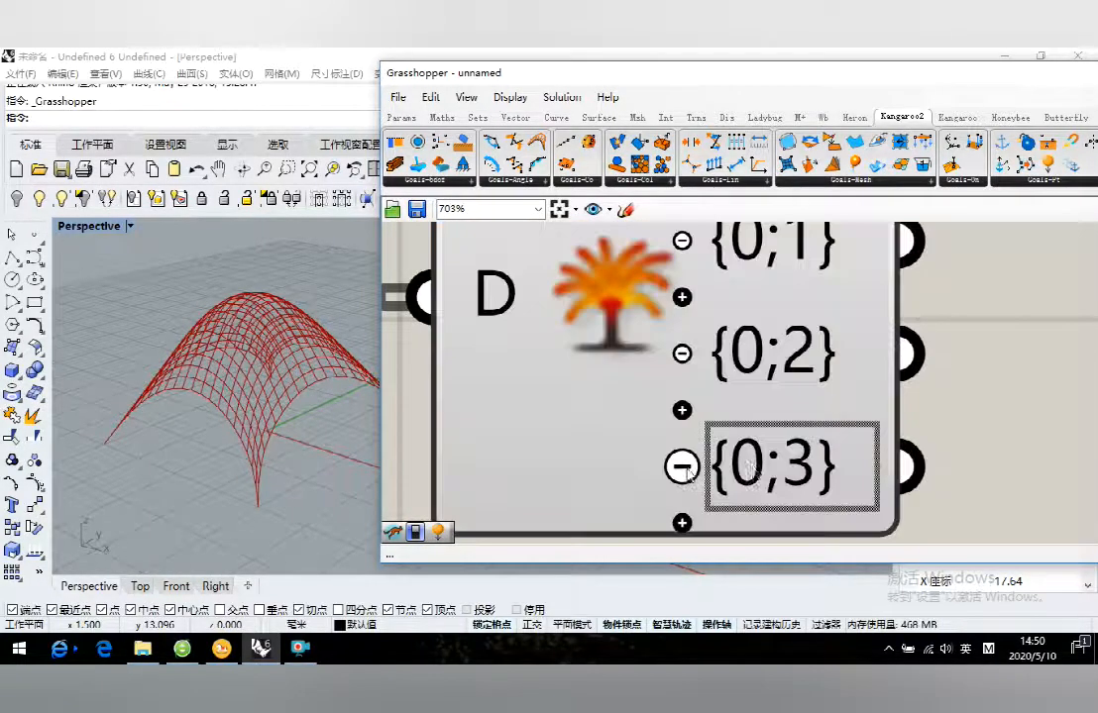
scroll(687, 472, "down", 7)
mouse_move(823, 456)
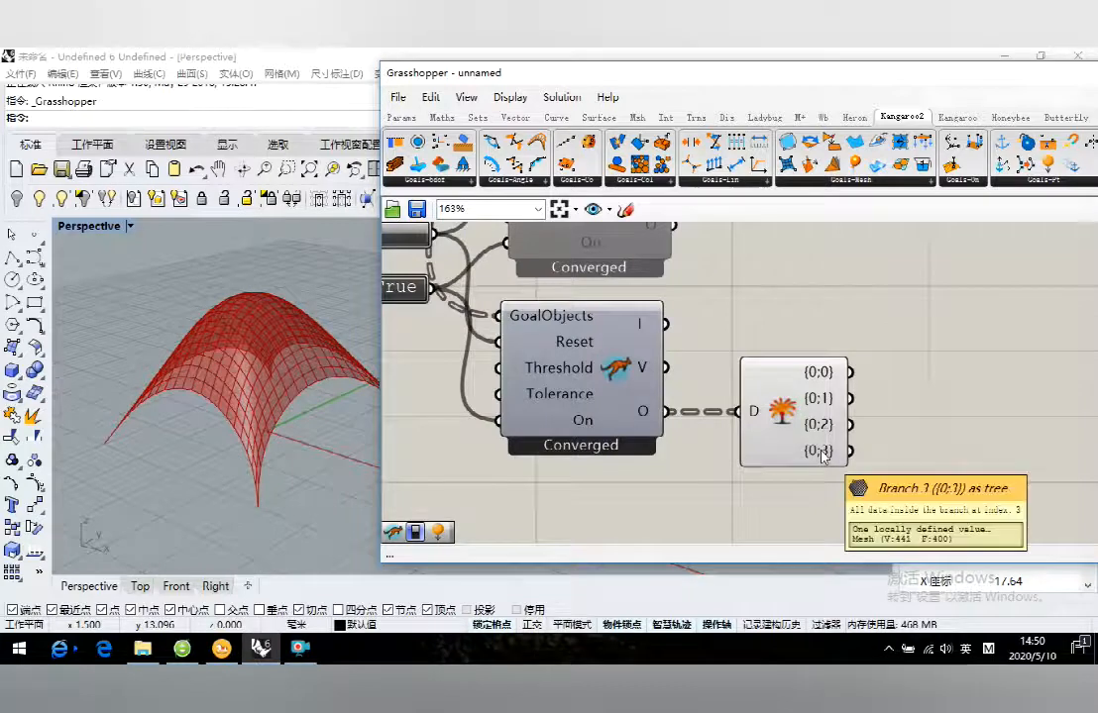
Step: Reset the simulation with the Button and watch the mesh surface relax with the Show goal included
scroll(823, 452, "down", 4)
right_click_drag(731, 454, 820, 472)
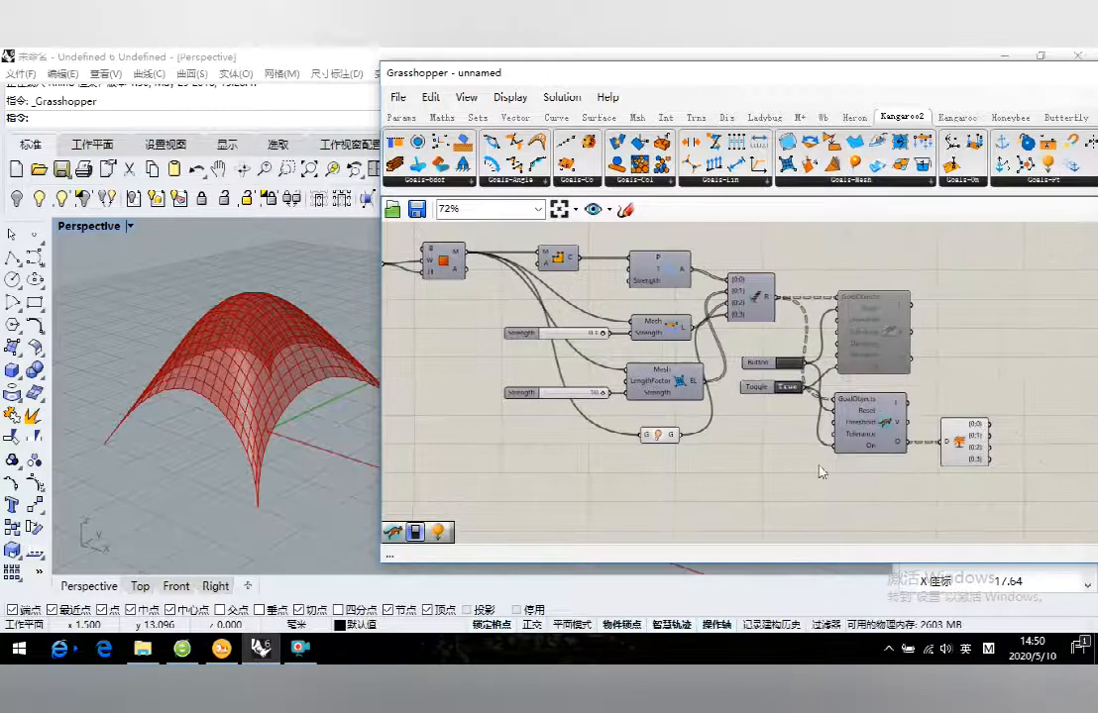
scroll(814, 471, "up", 1)
left_click(802, 390)
left_click(803, 391)
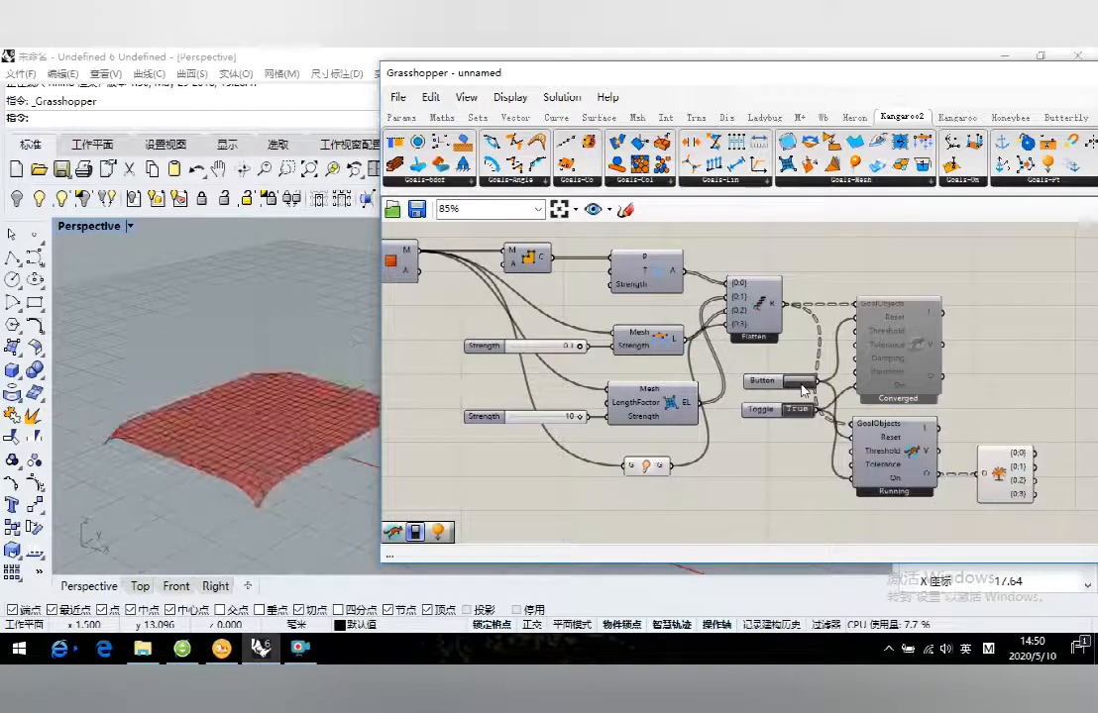
scroll(905, 513, "up", 2)
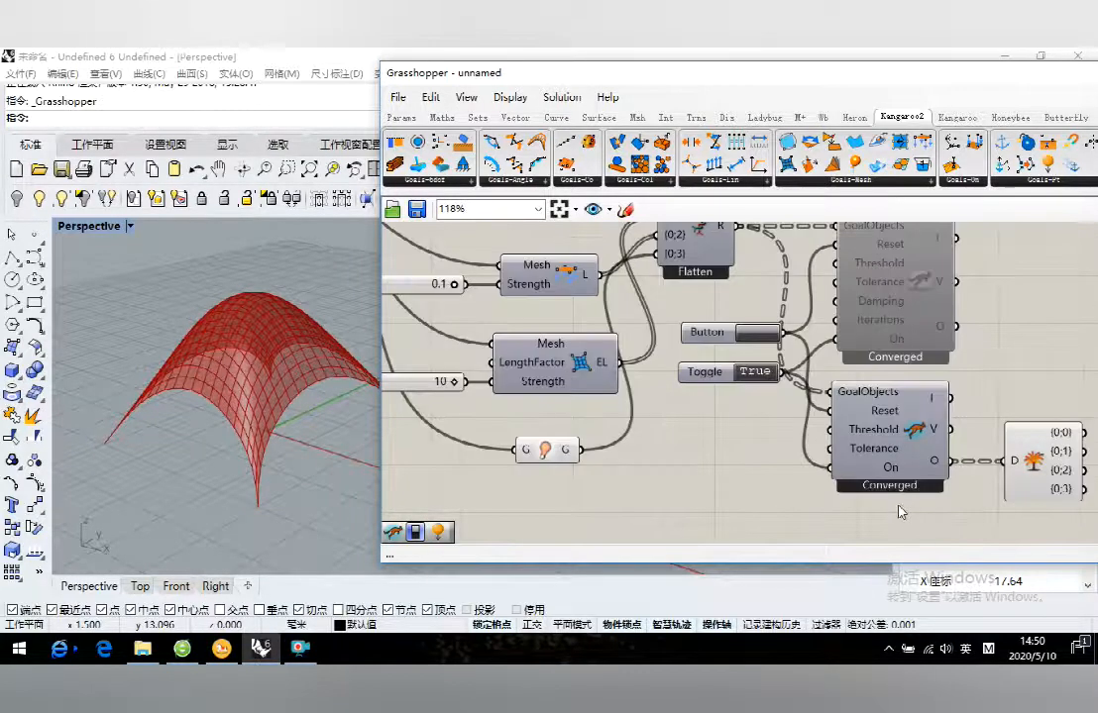
Step: Move the Grasshopper window clear of the relaxed mesh and enable the Show component
mouse_move(871, 439)
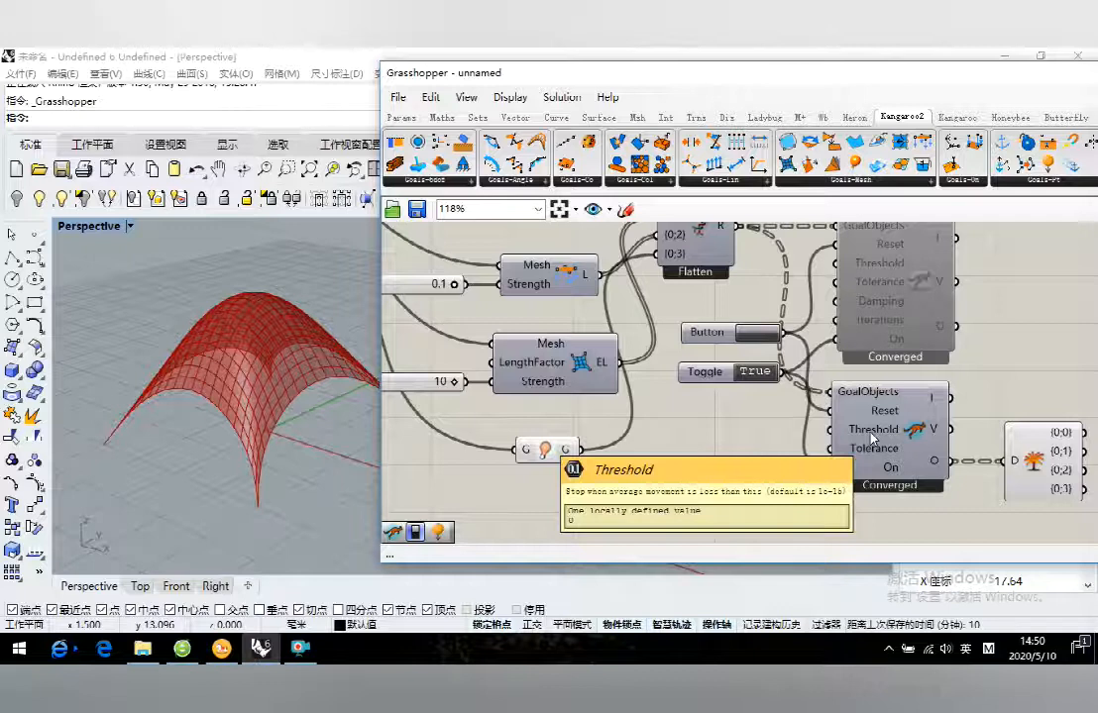
scroll(901, 496, "down", 3)
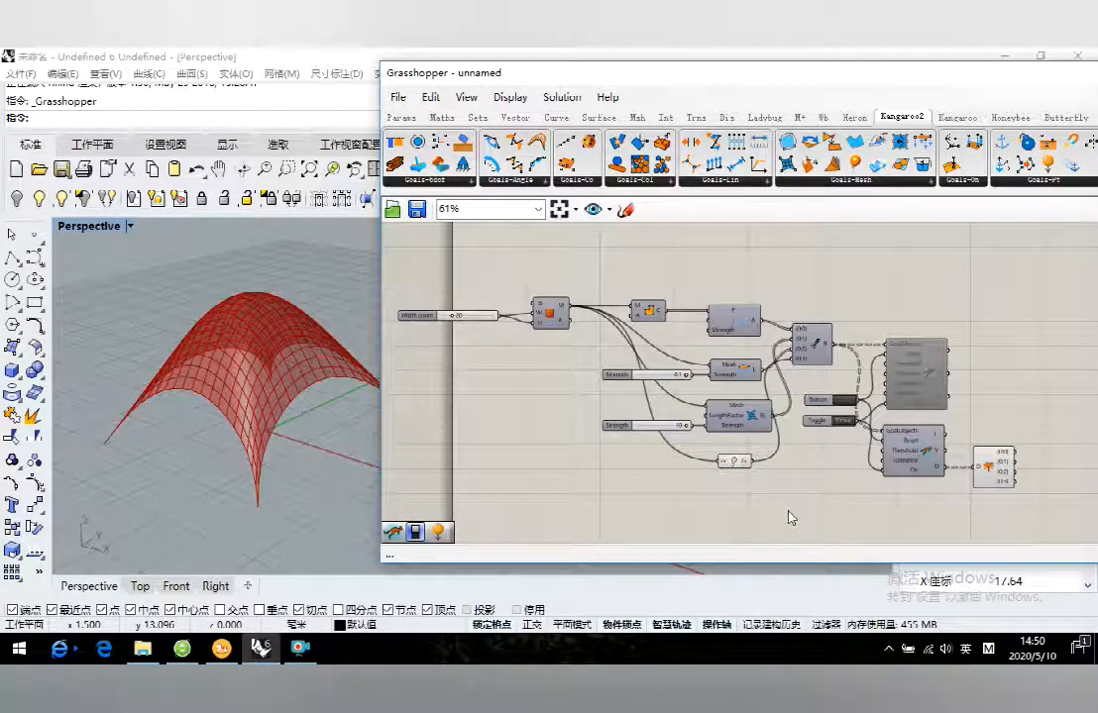
left_click_drag(597, 82, 653, 82)
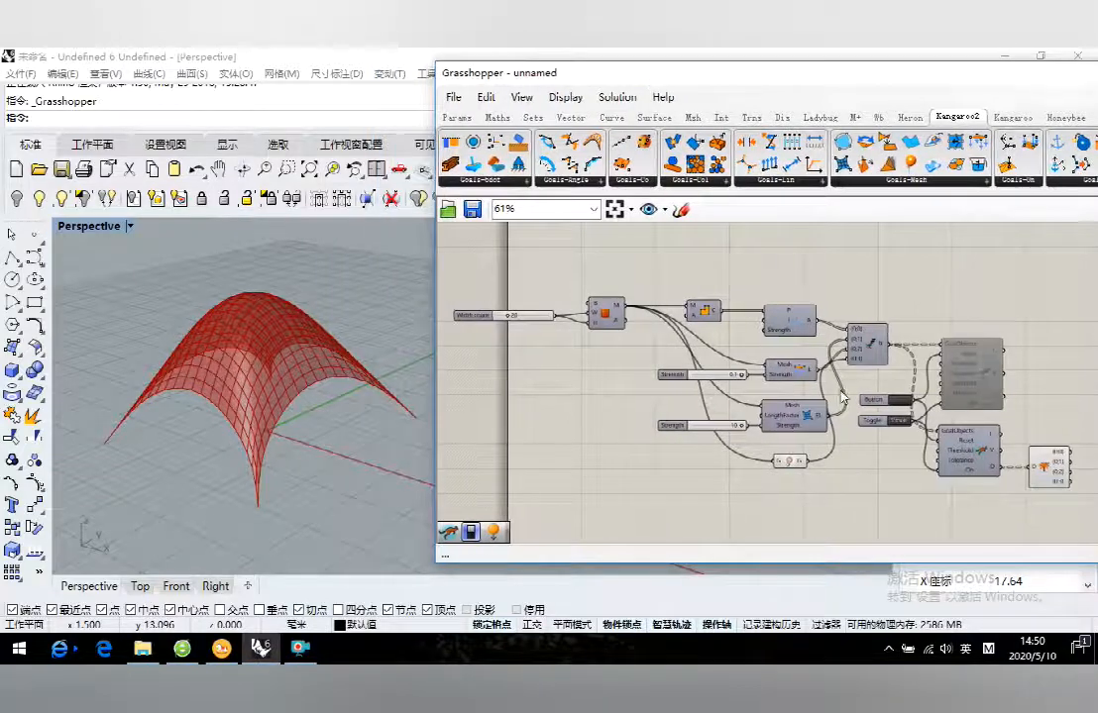
right_click_drag(840, 397, 602, 376)
scroll(609, 474, "up", 2)
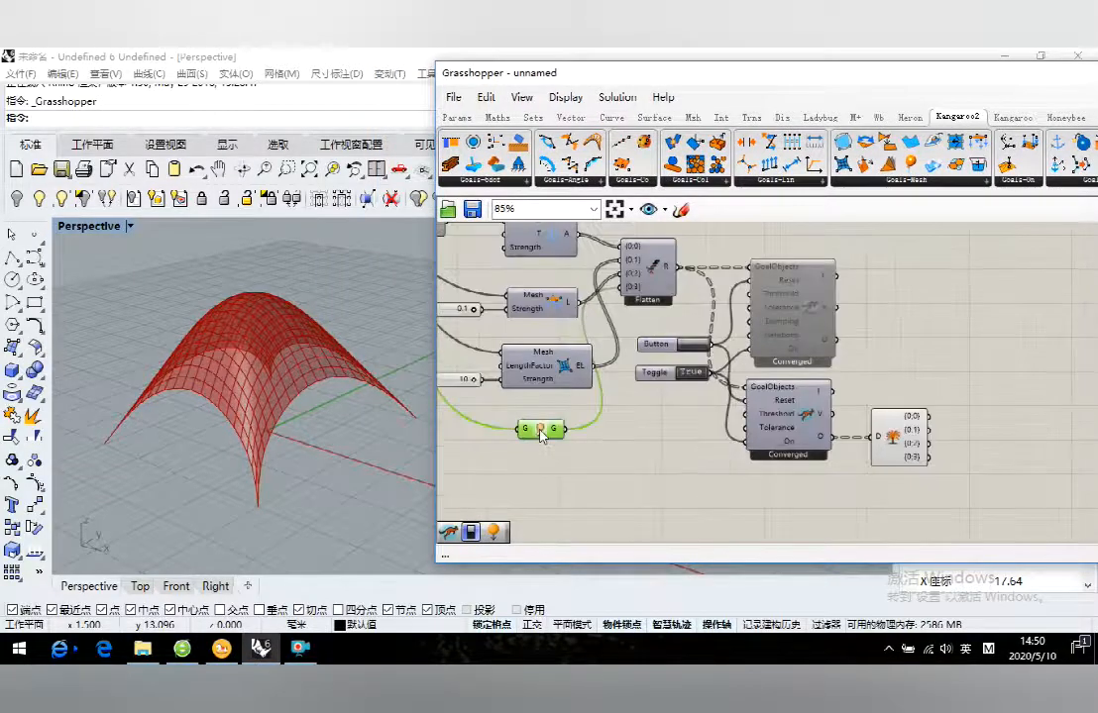
left_click_drag(612, 461, 480, 388)
right_click(510, 381)
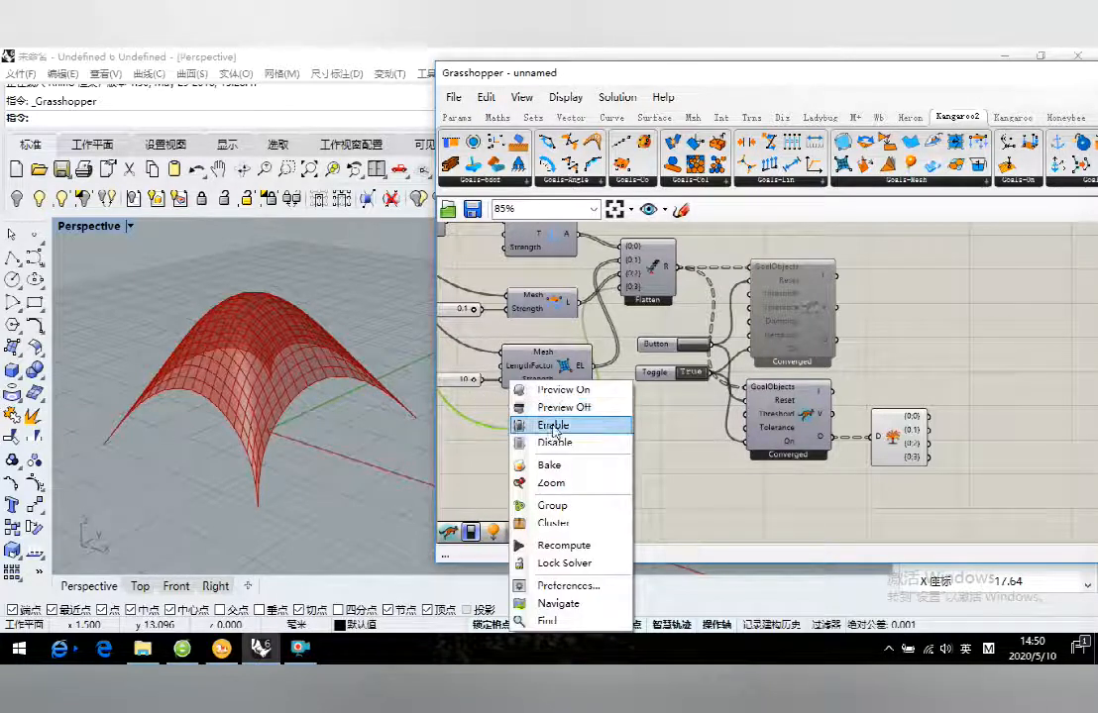
left_click(553, 426)
Step: Add a Custom Preview component and connect Explode Tree's {0;3} output to its G input
right_click_drag(937, 491, 726, 491)
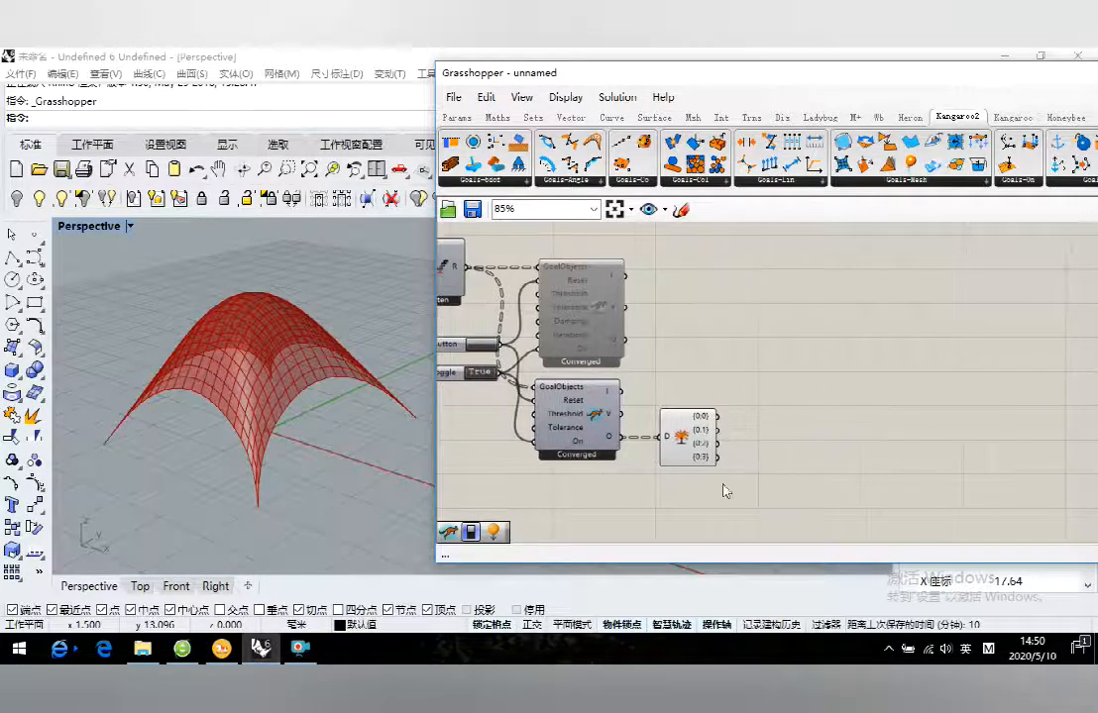
scroll(724, 487, "up", 1)
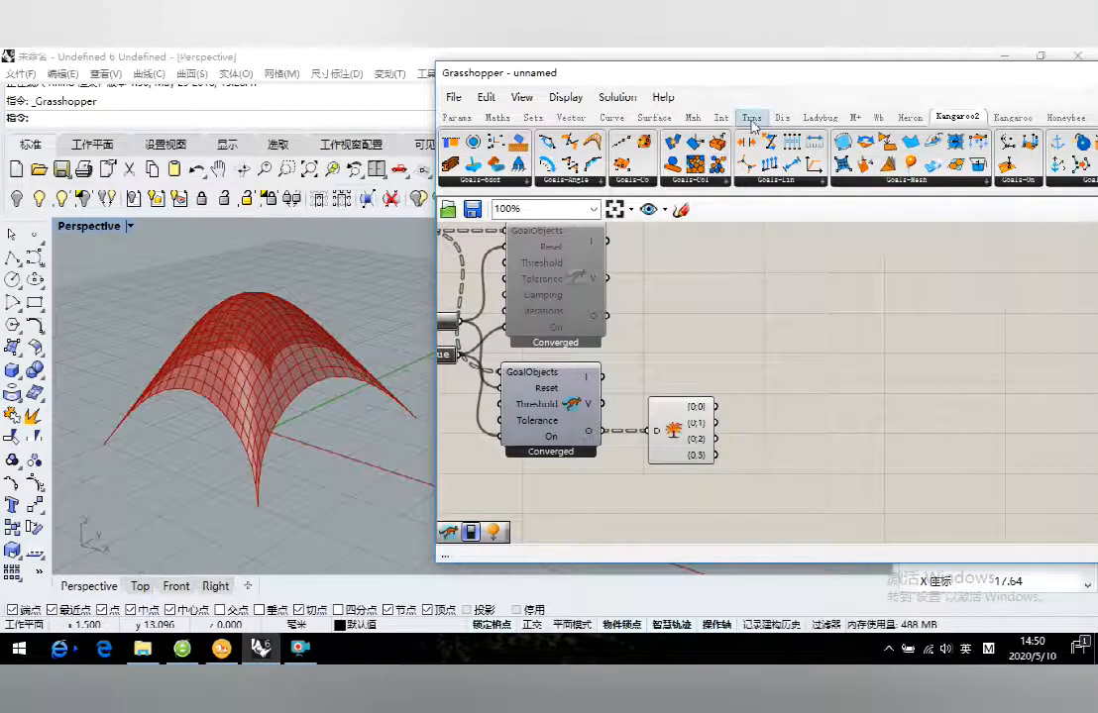
left_click(782, 117)
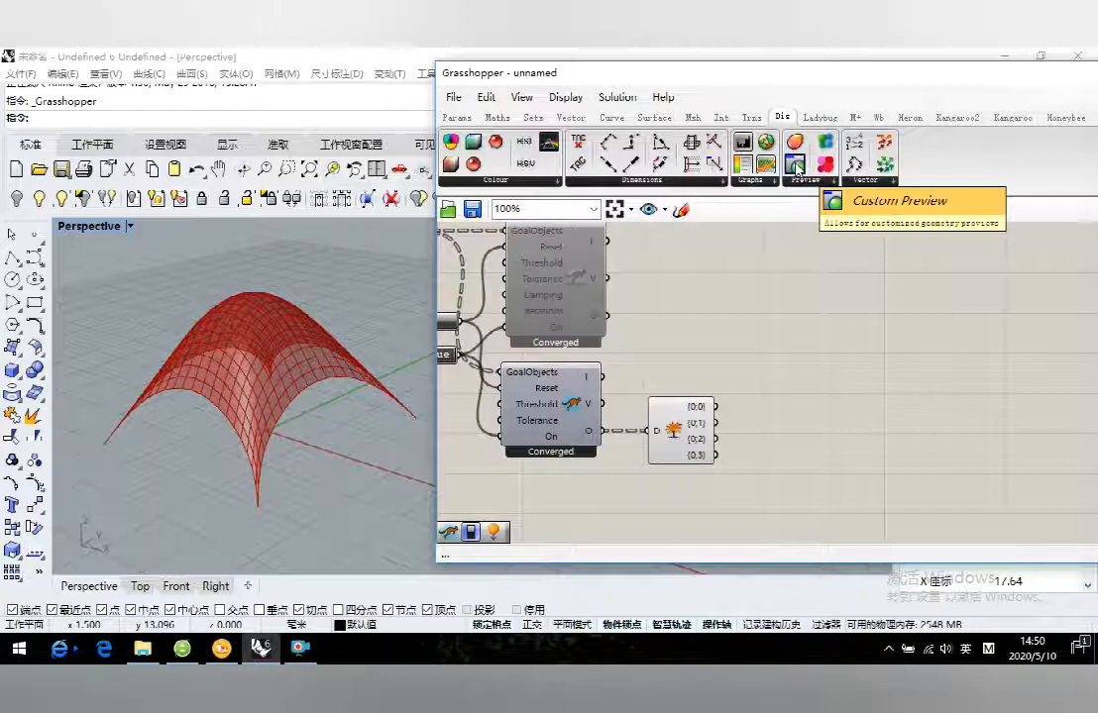
left_click_drag(795, 169, 809, 430)
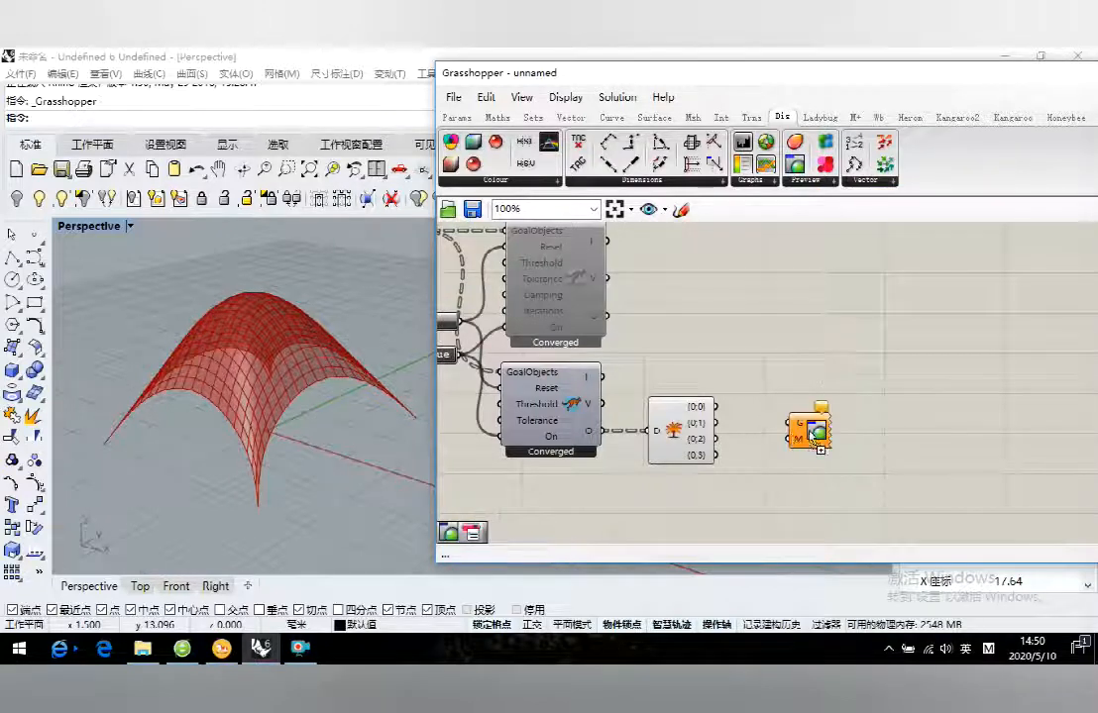
left_click_drag(716, 456, 825, 455)
left_click(819, 433)
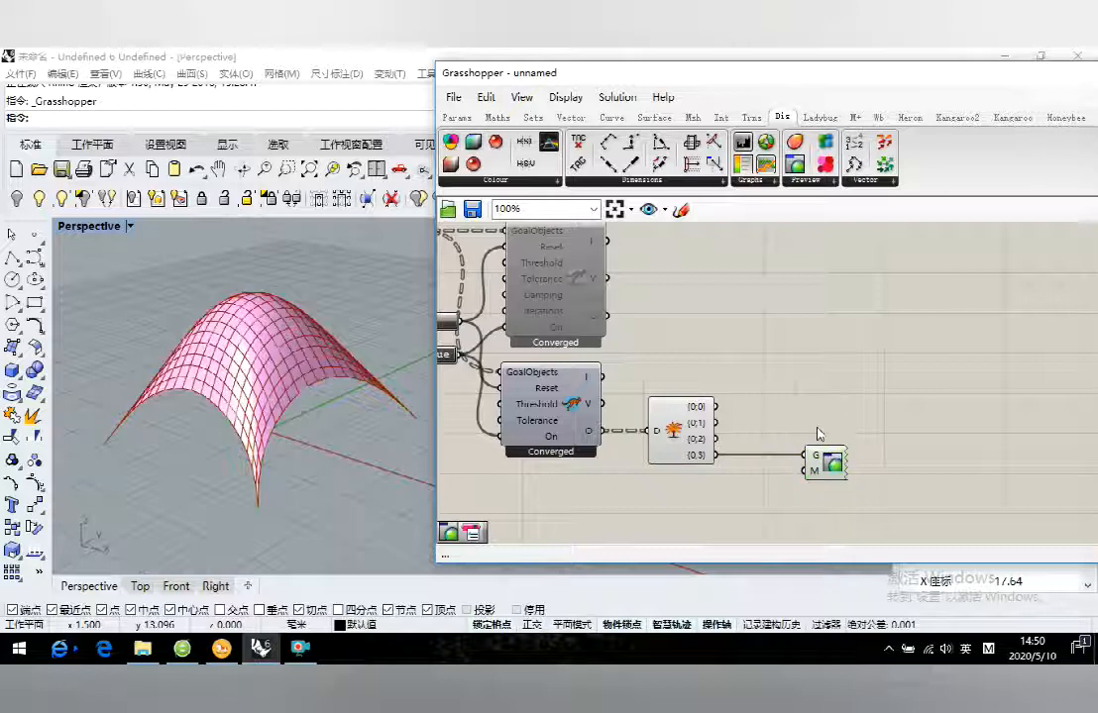
Step: Switch Rhino's Perspective viewport to the Rendered display mode (渲染模式), with Grasshopper collapsed while doing so
double_click(809, 79)
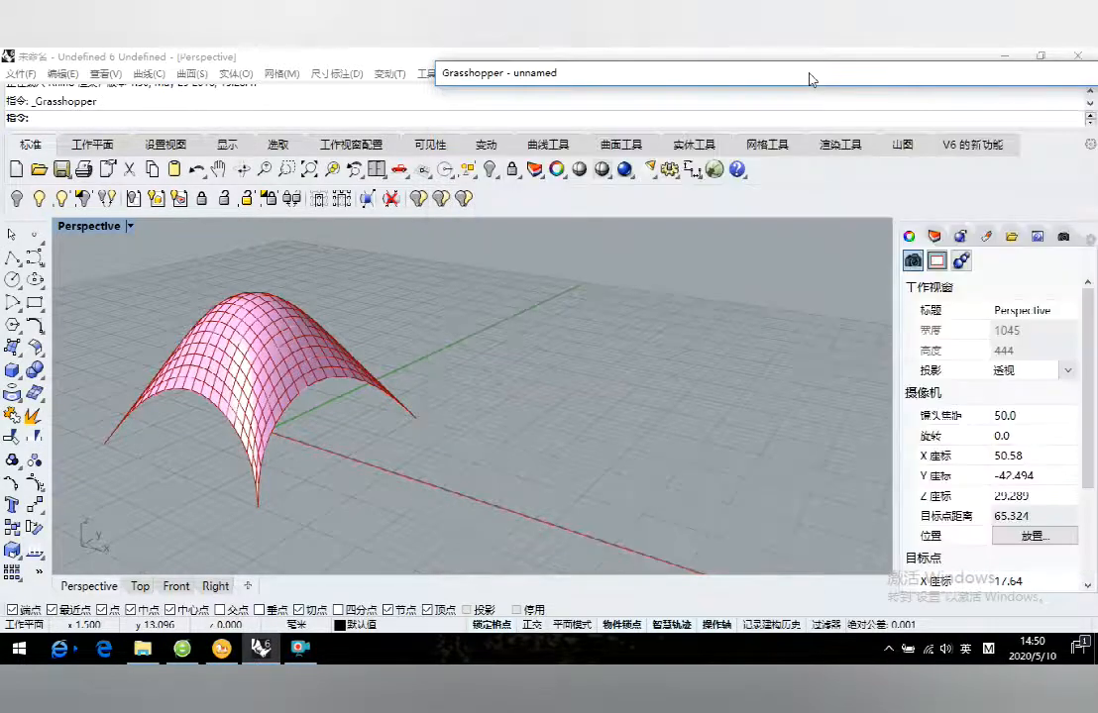
left_click(130, 227)
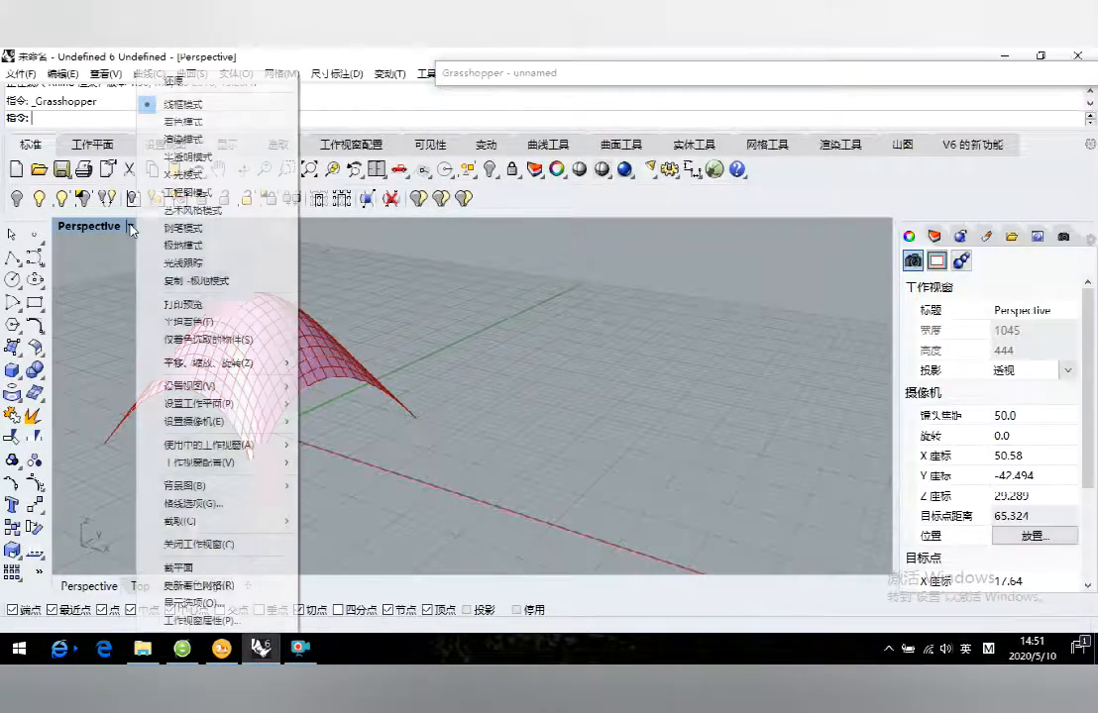
left_click(148, 135)
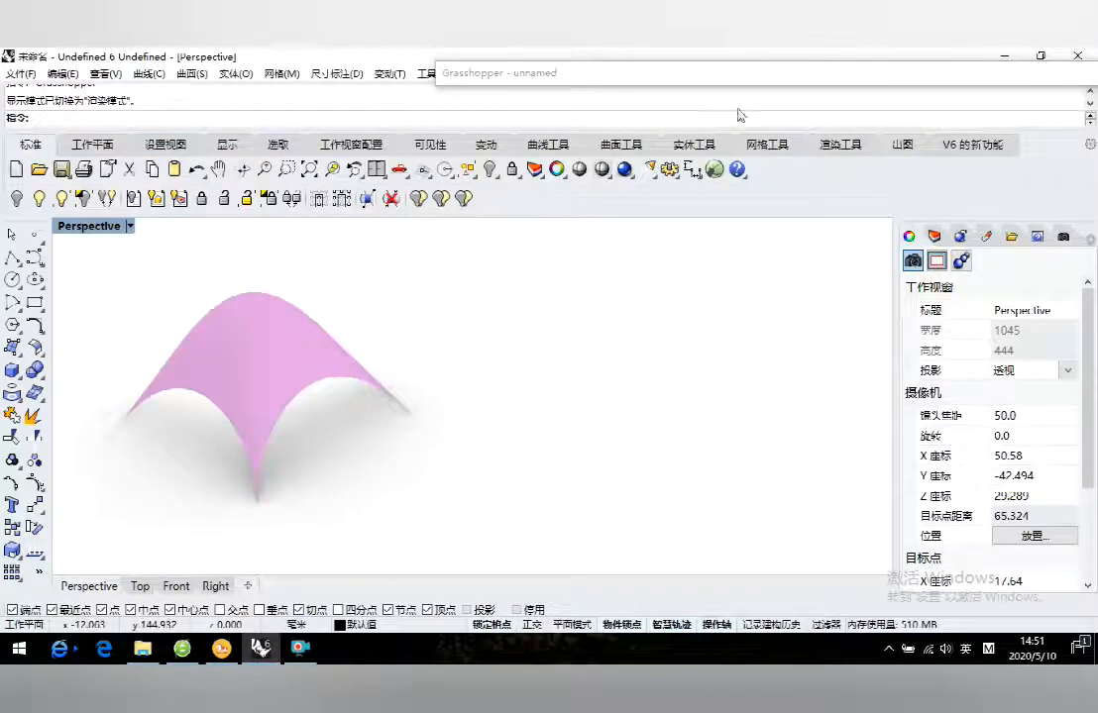
double_click(741, 79)
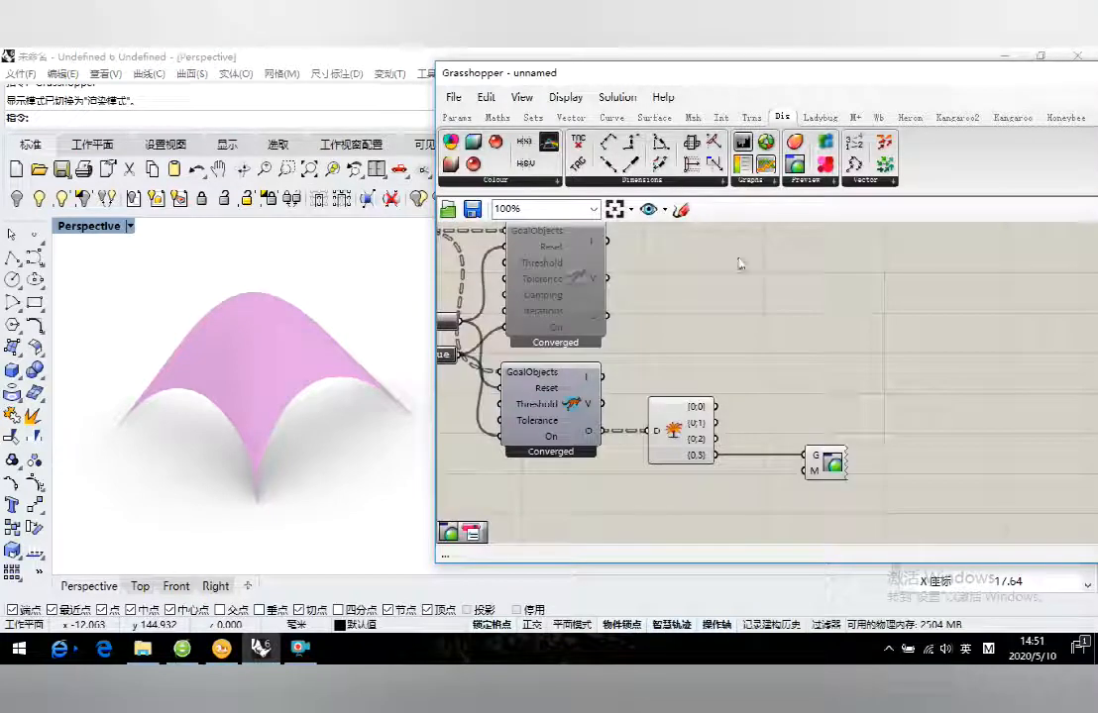
Step: Turn off the preview of the Explode Tree component
left_click(678, 435)
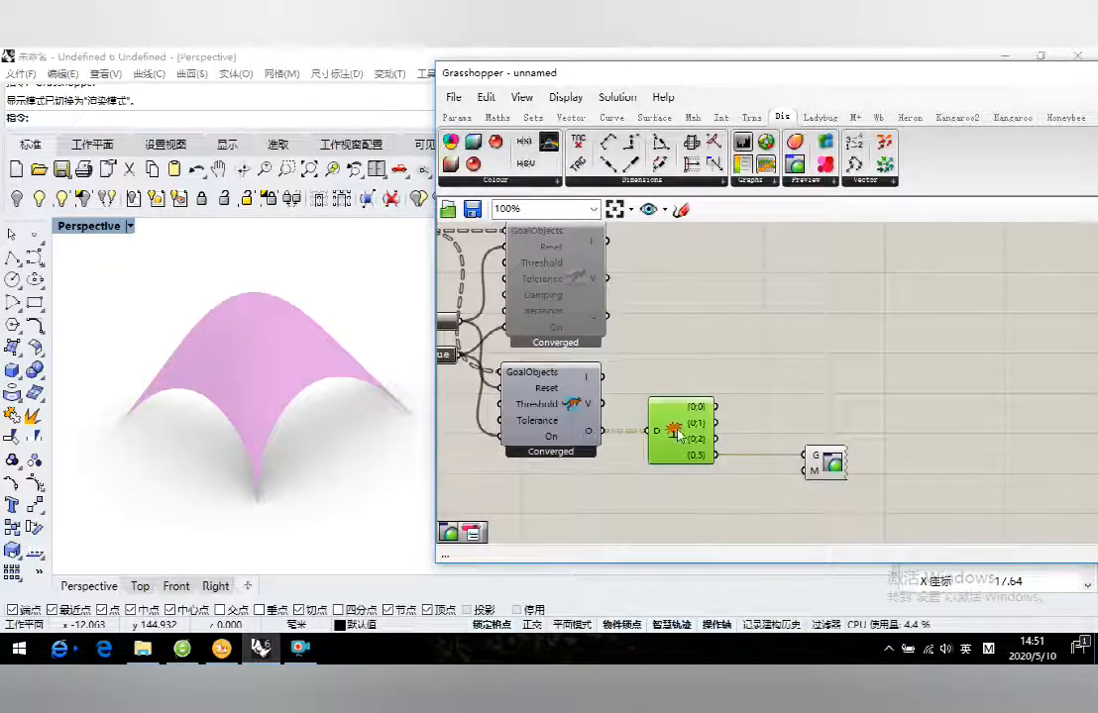
right_click(676, 430)
left_click(738, 460)
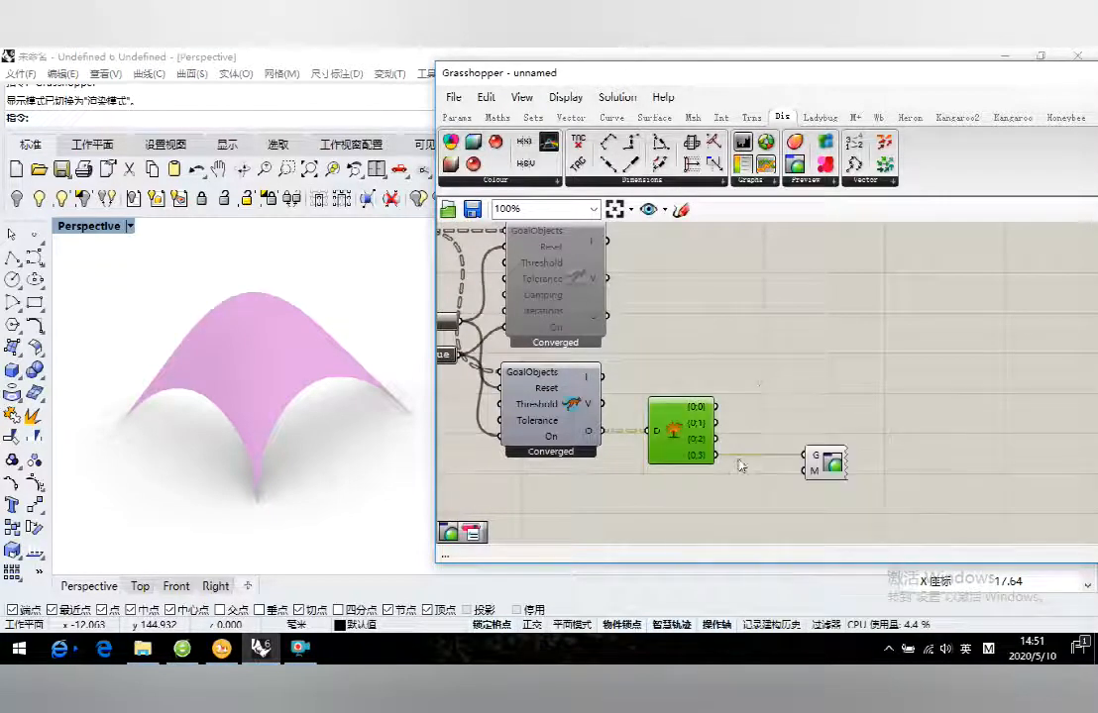
left_click(759, 375)
right_click_drag(821, 439, 774, 397)
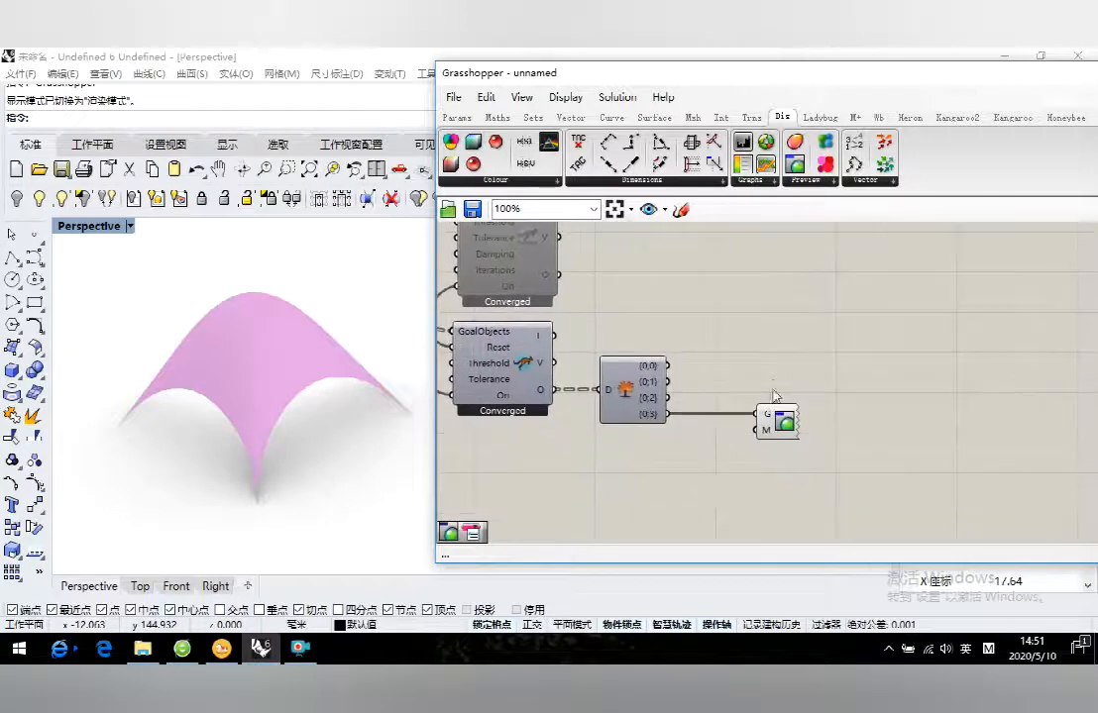
Step: Add a metal (金属) material in Rhino and set its colour to the gold (金) preset
double_click(817, 80)
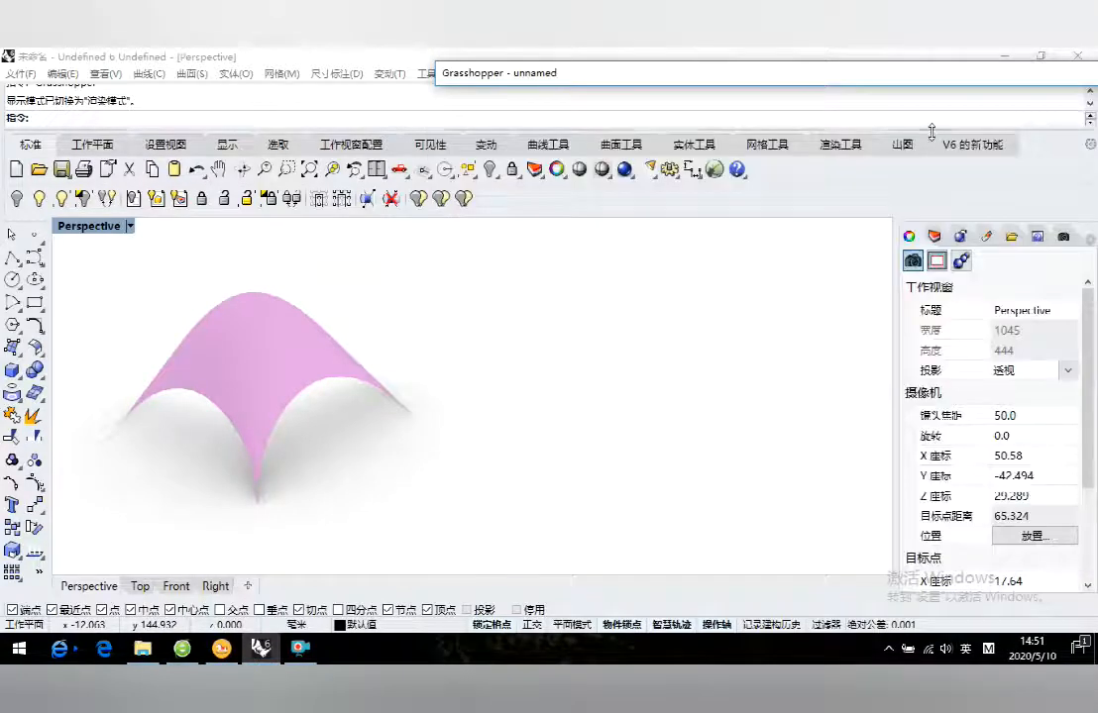
left_click(985, 238)
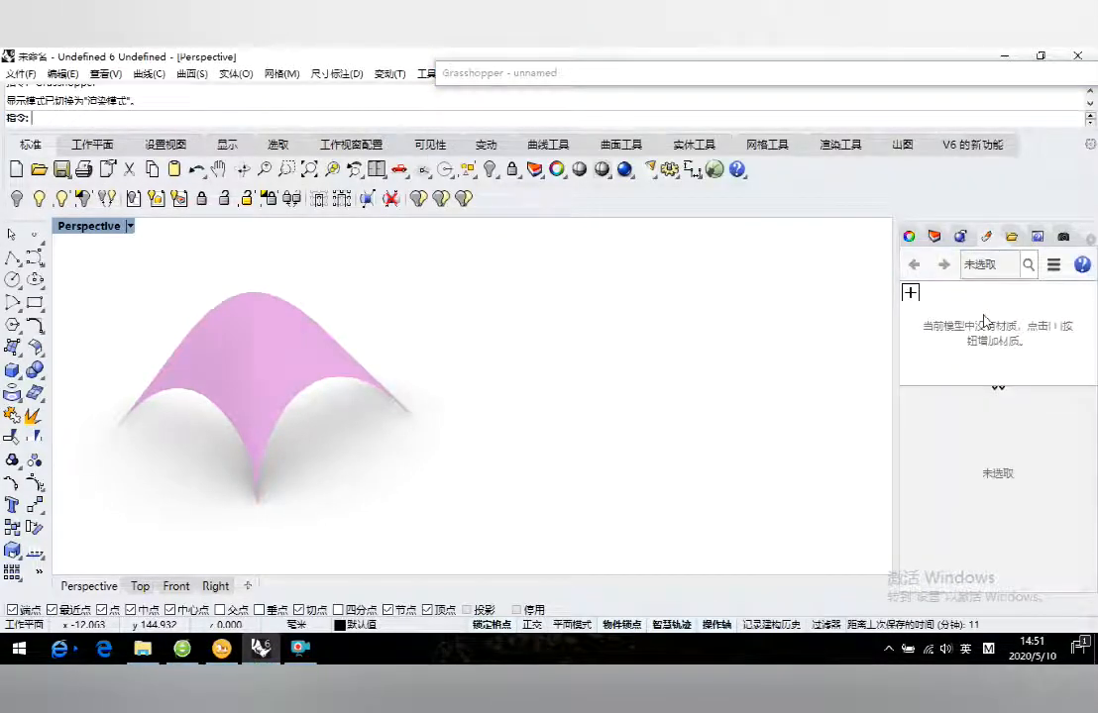
left_click(910, 294)
left_click(941, 458)
left_click(1008, 480)
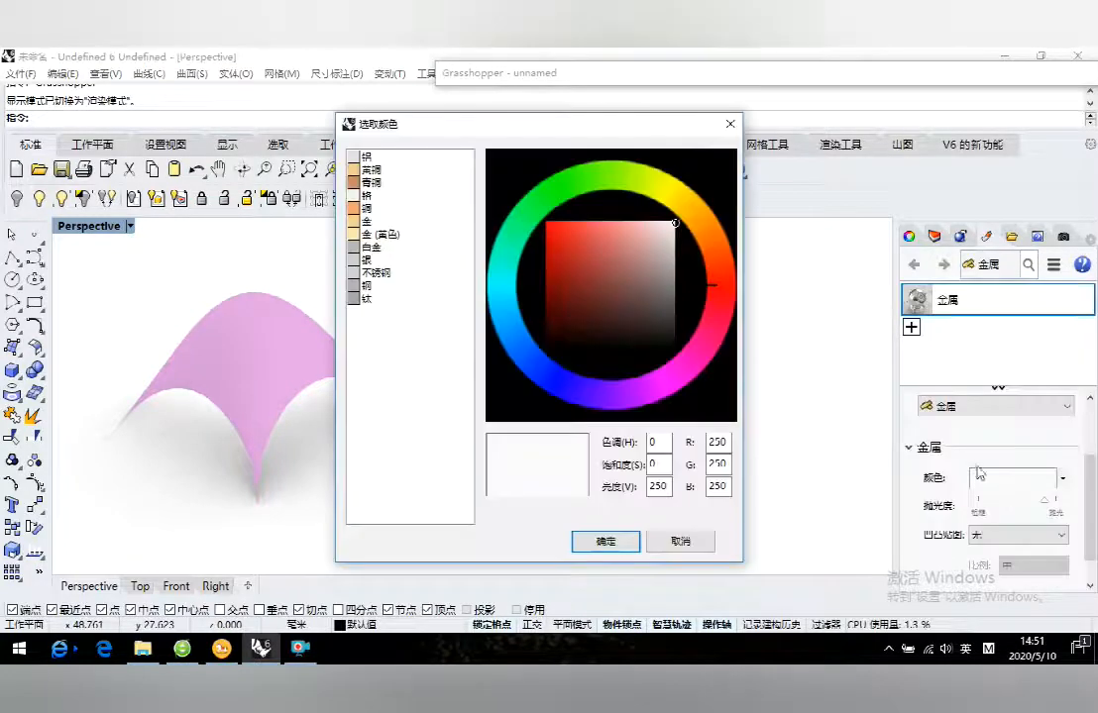
left_click(363, 209)
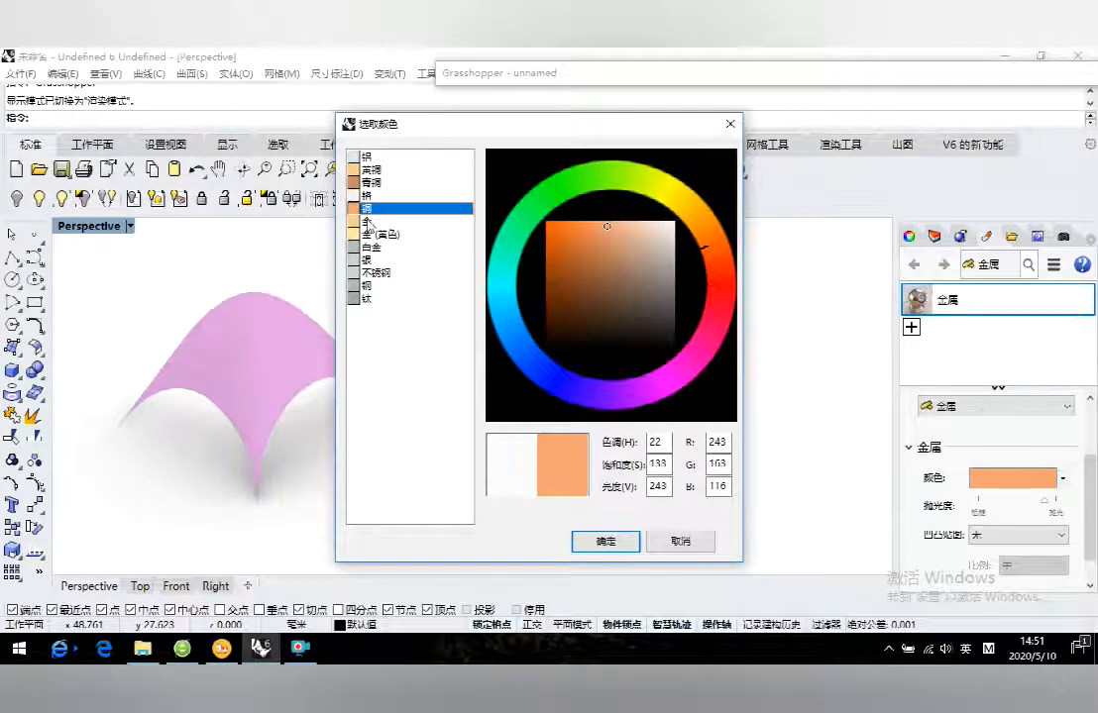
left_click(365, 221)
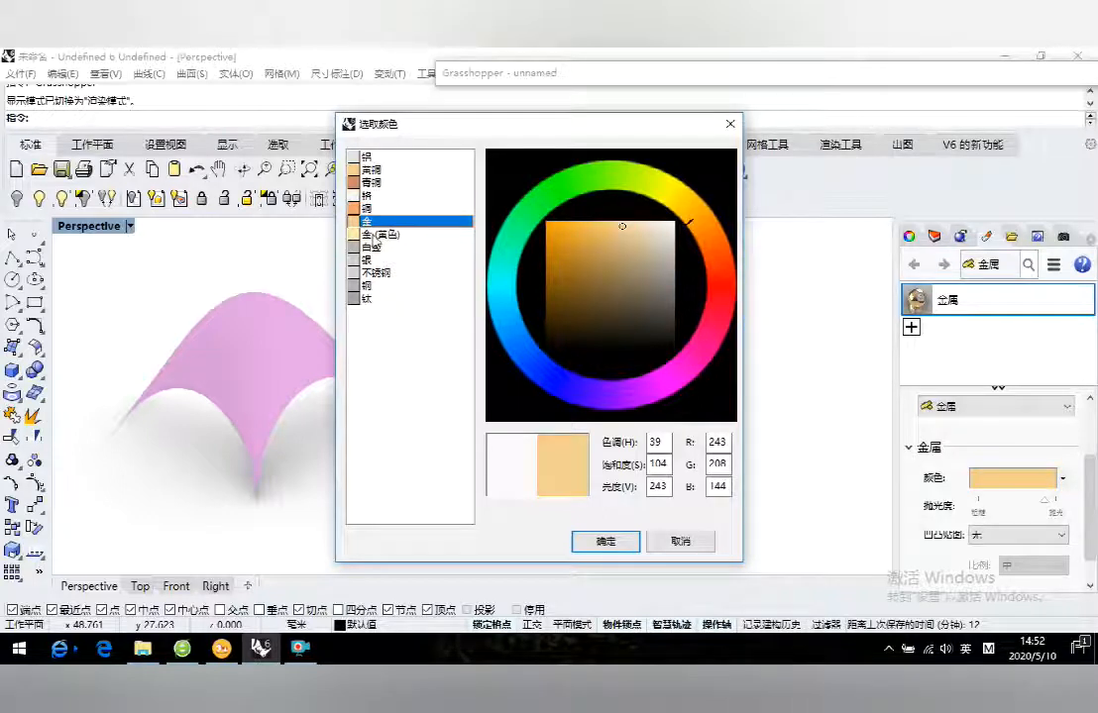
left_click(586, 541)
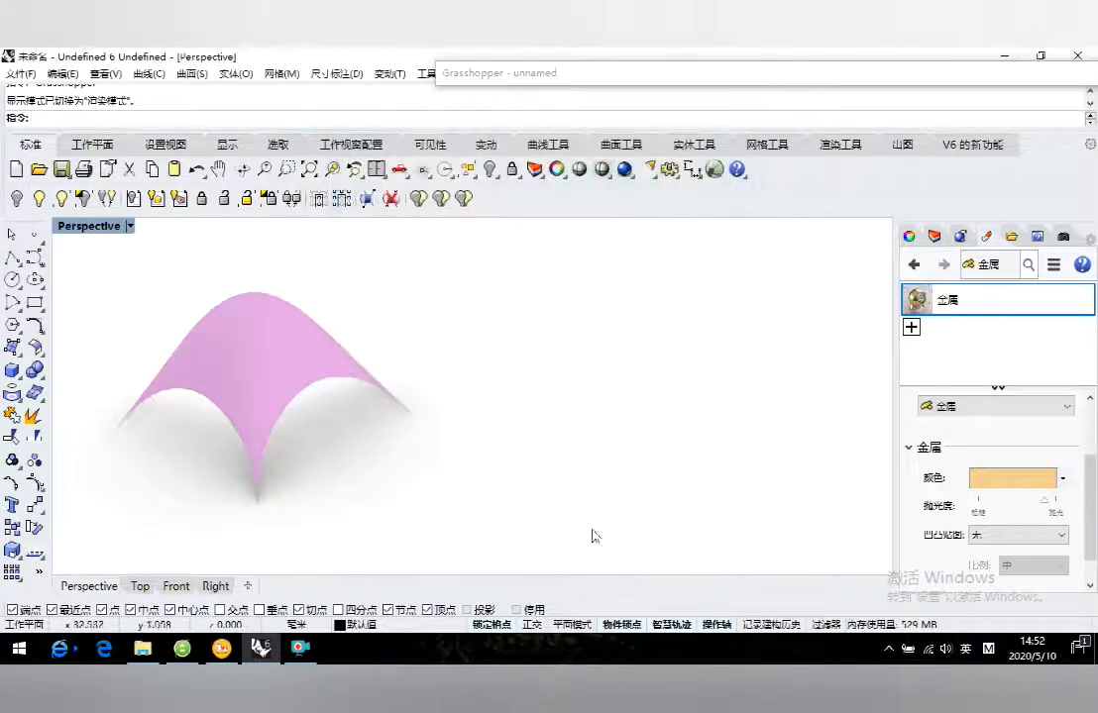
Step: Assign the metal material (金属) to the Custom Preview component's M input and inspect the rendered mesh
double_click(840, 87)
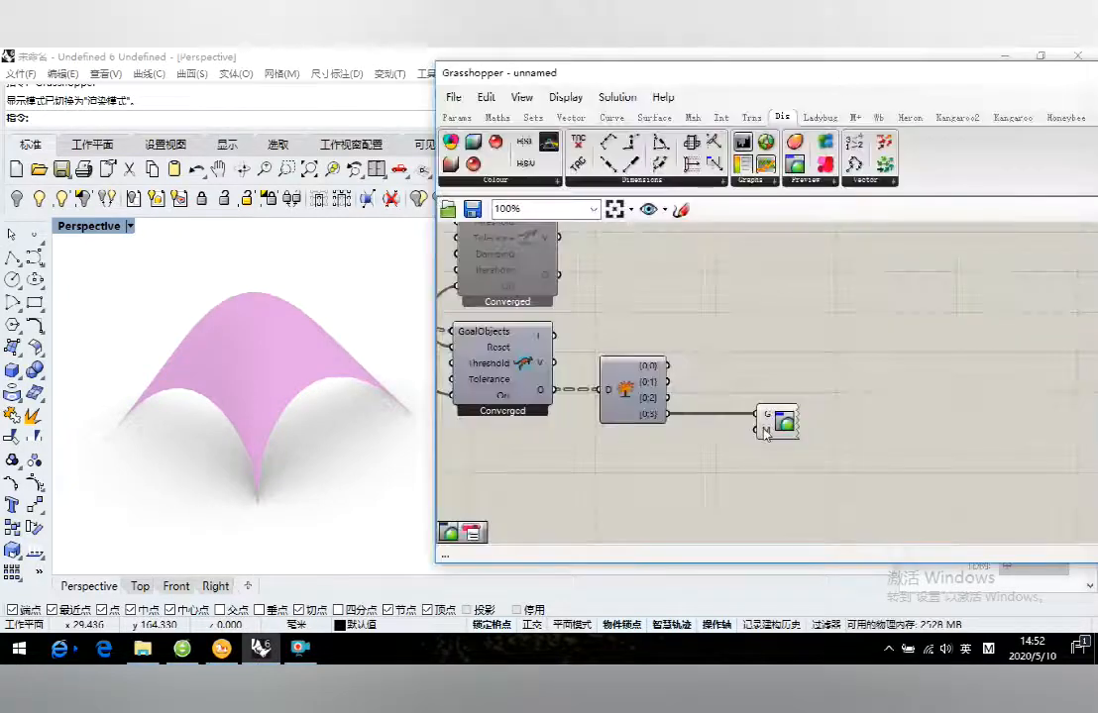
right_click(765, 433)
mouse_move(819, 531)
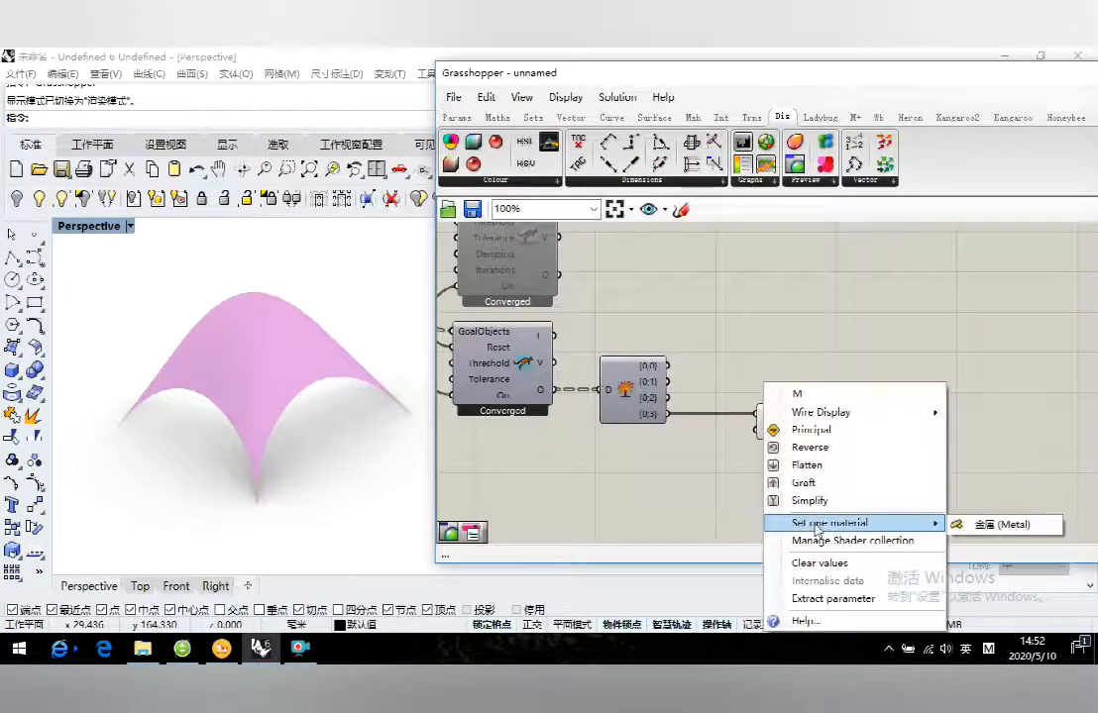
left_click(1001, 523)
right_click_drag(412, 490, 363, 388)
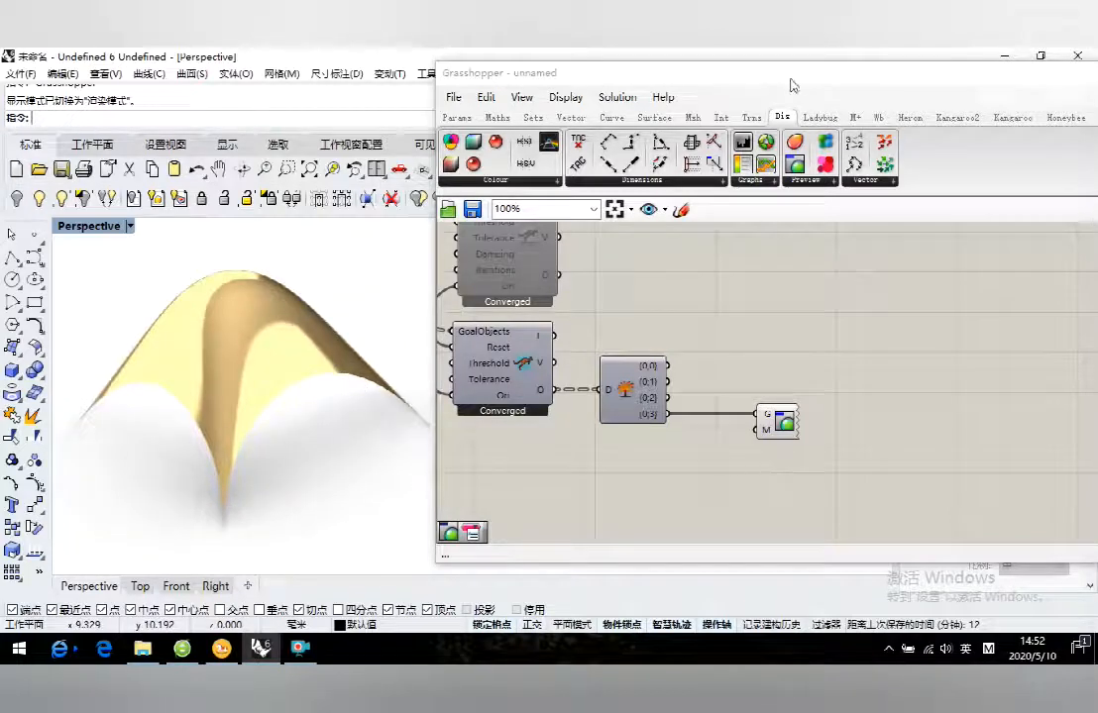
Step: Change the Rhino material's type to glass (玻璃) and set its colour to pink (粉红色)
double_click(792, 79)
left_click(1018, 406)
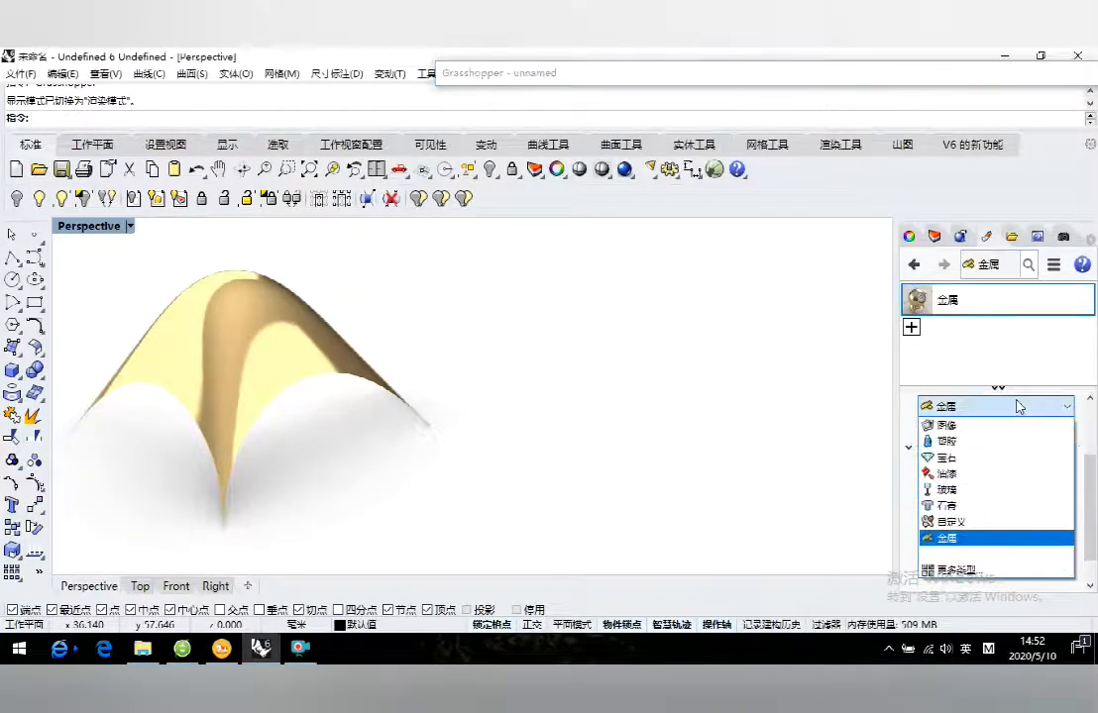
left_click(959, 492)
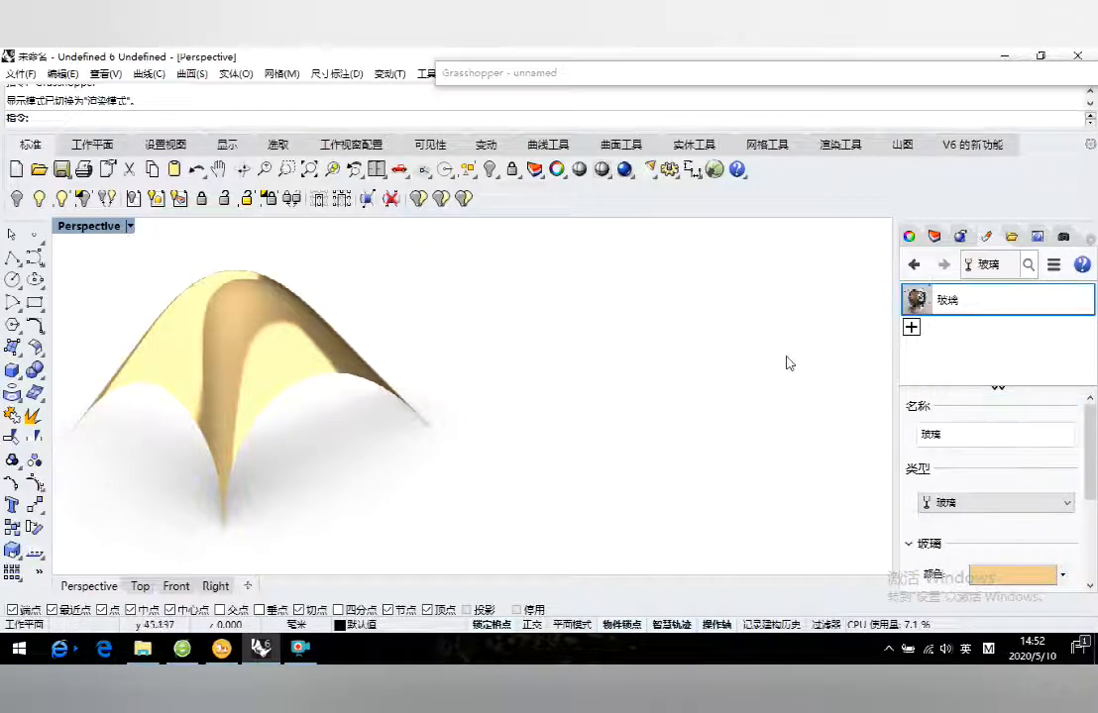
left_click(1001, 579)
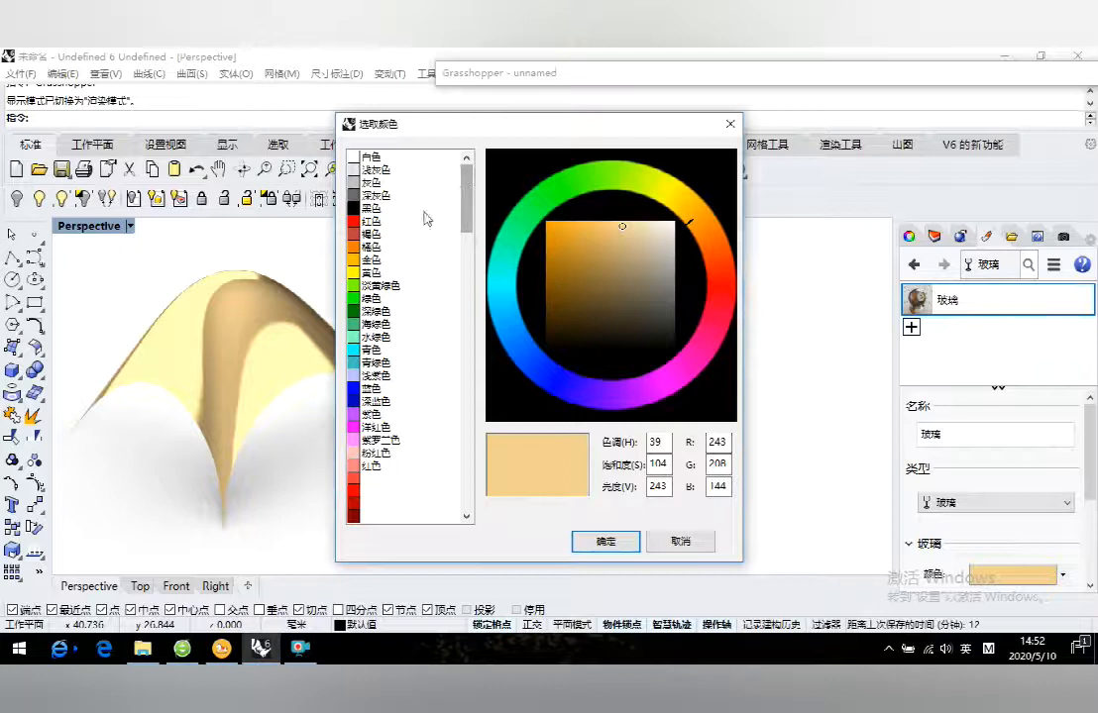
left_click(372, 453)
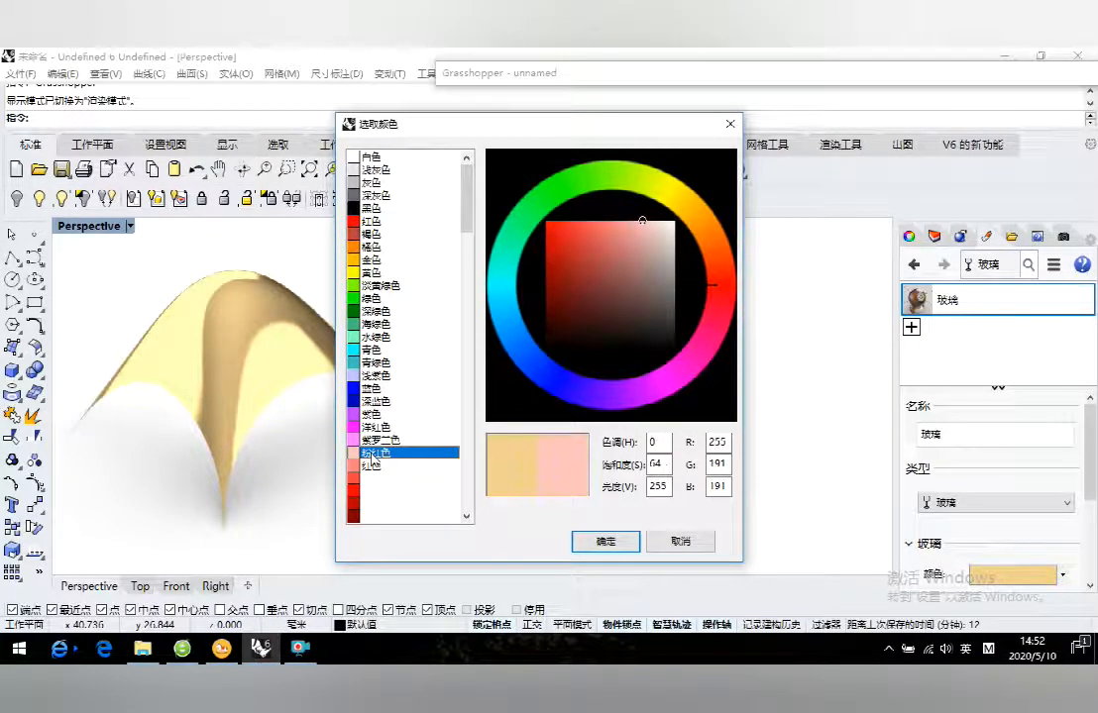
left_click(583, 542)
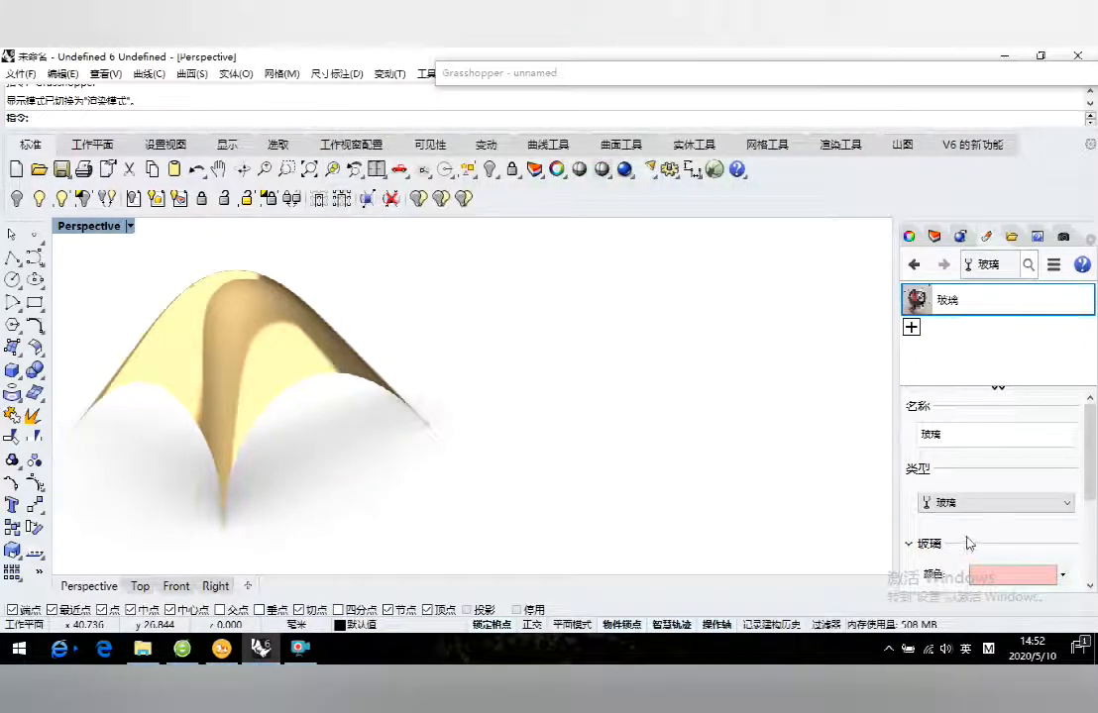
Step: Assign the glass material (玻璃) to the Custom Preview component's M input and inspect the rendered mesh
double_click(760, 80)
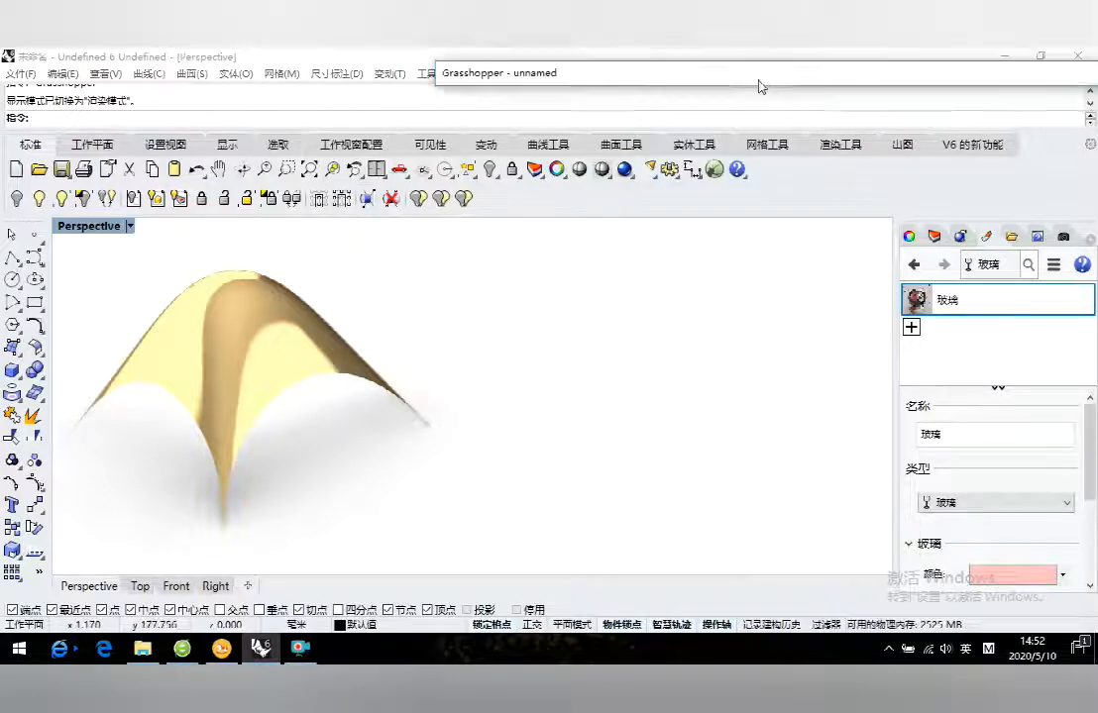
right_click(765, 436)
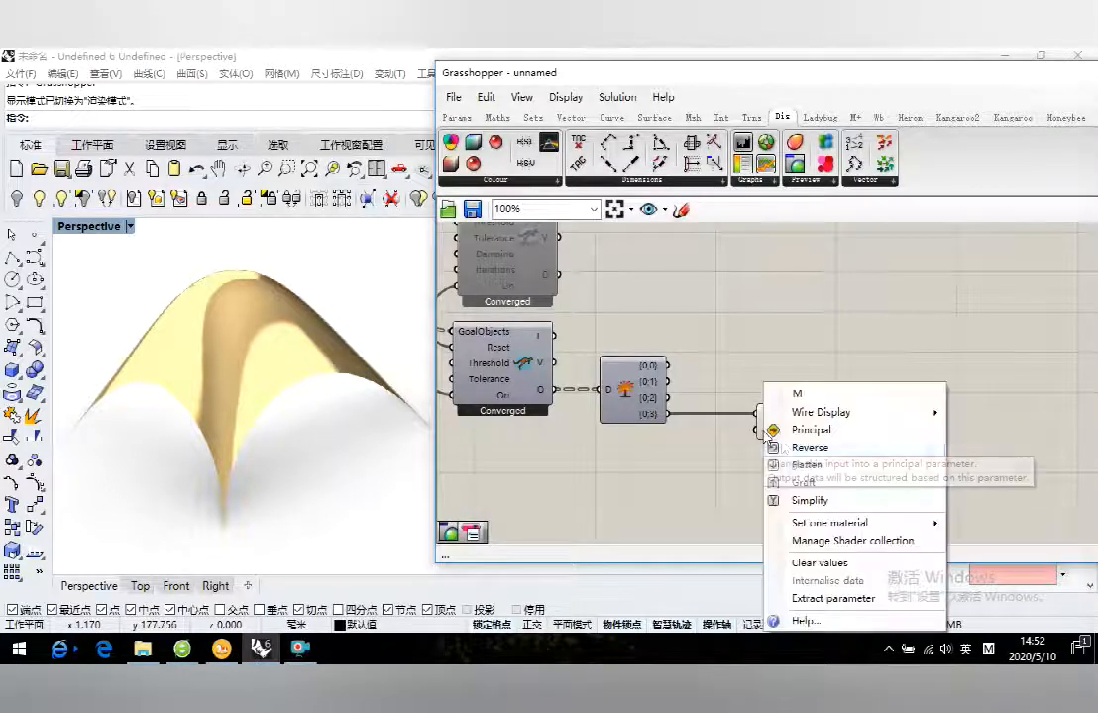
mouse_move(872, 524)
left_click(981, 525)
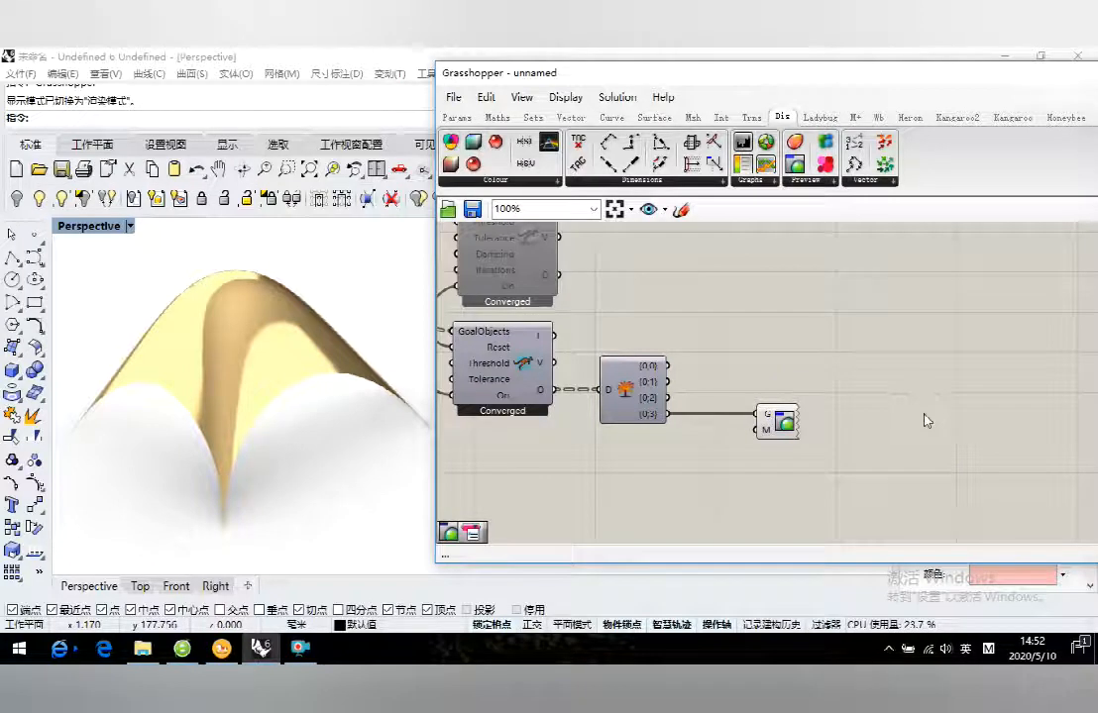
right_click_drag(352, 424, 213, 466)
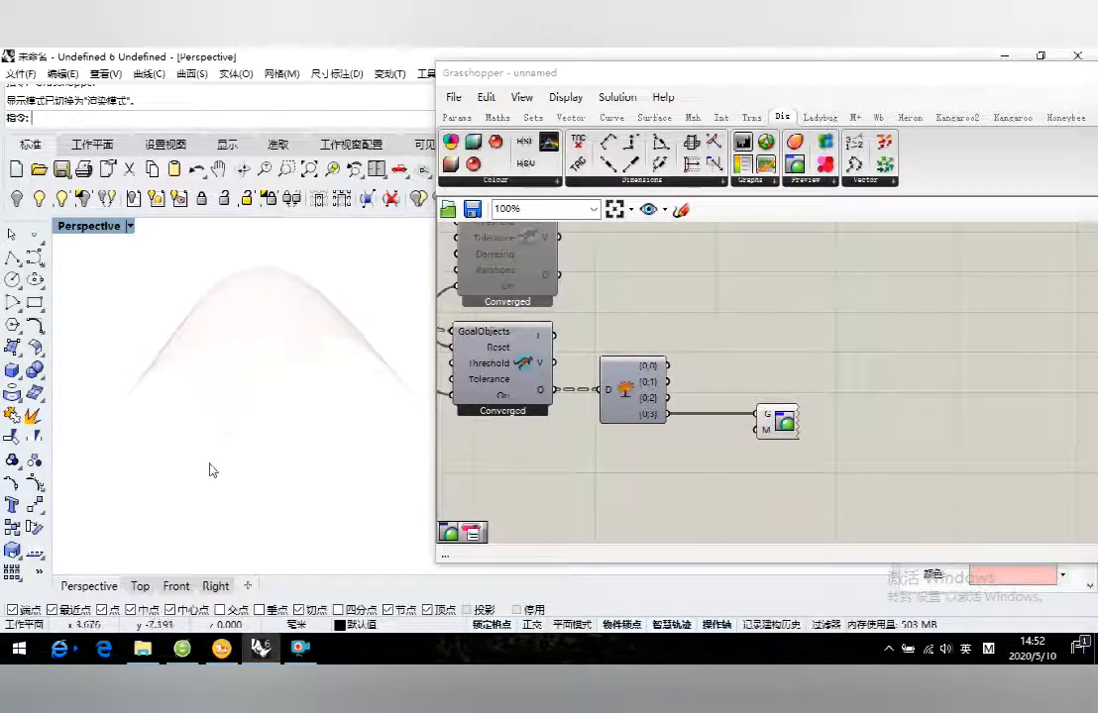
Step: Change the Rhino material's type from glass to paint (油漆)
double_click(769, 85)
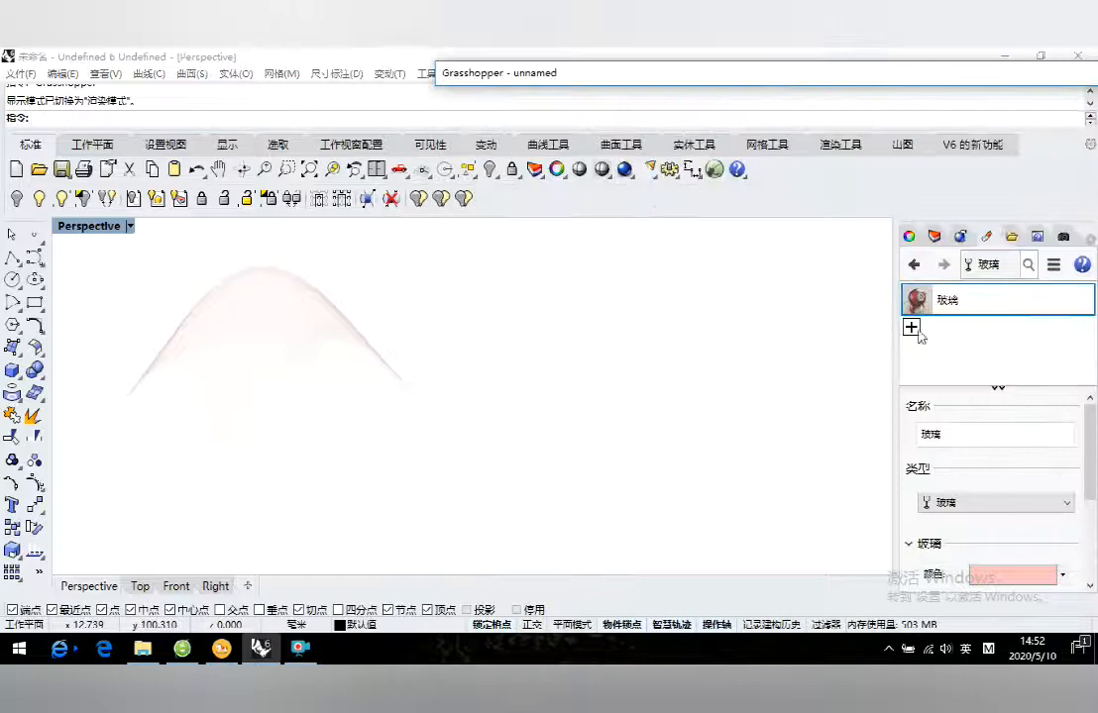
left_click(996, 507)
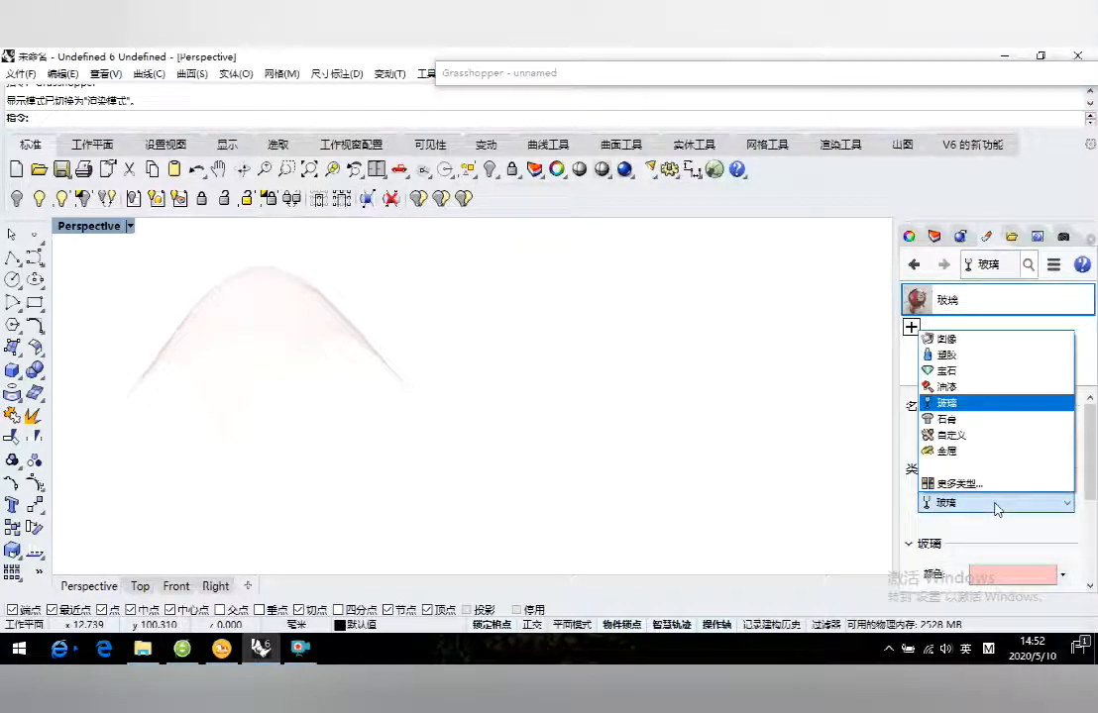
left_click(954, 389)
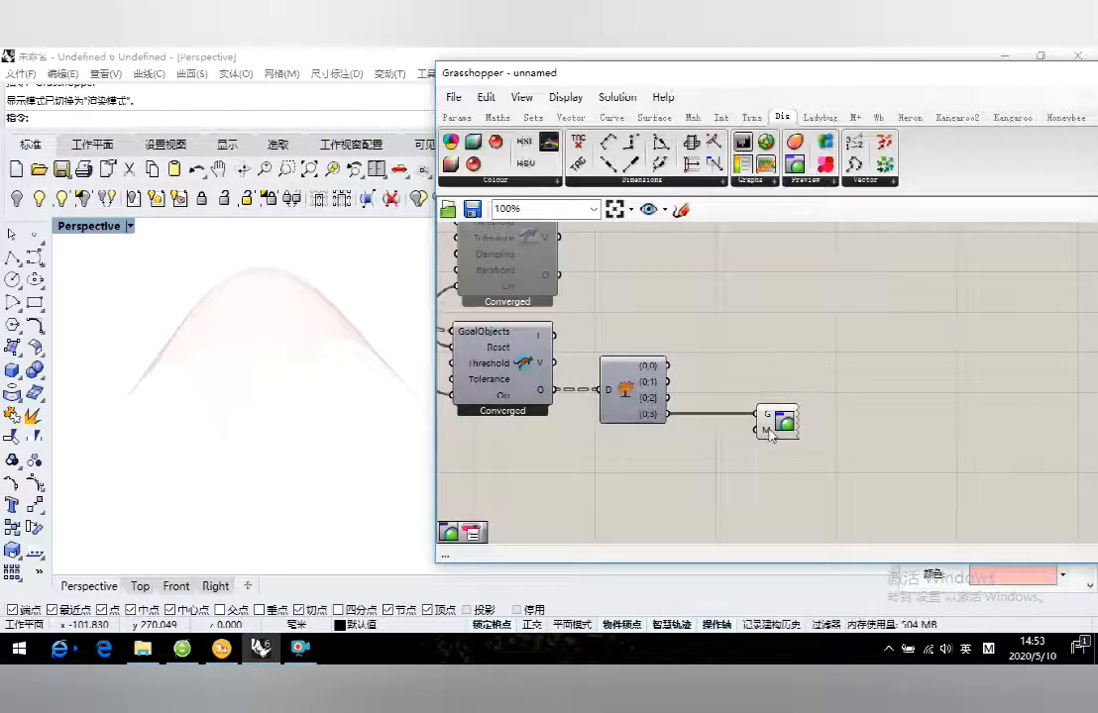
Step: Assign the paint material (油漆) to the Custom Preview component's M input and inspect the rendered mesh from several angles
right_click(772, 433)
mouse_move(833, 519)
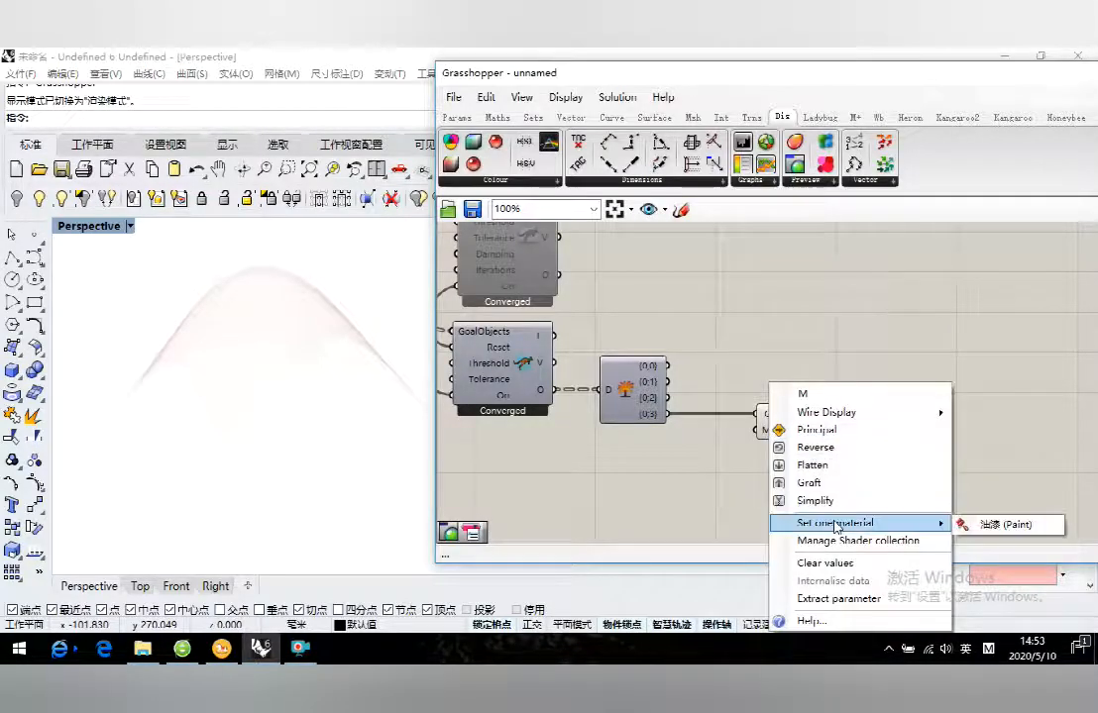
left_click(972, 526)
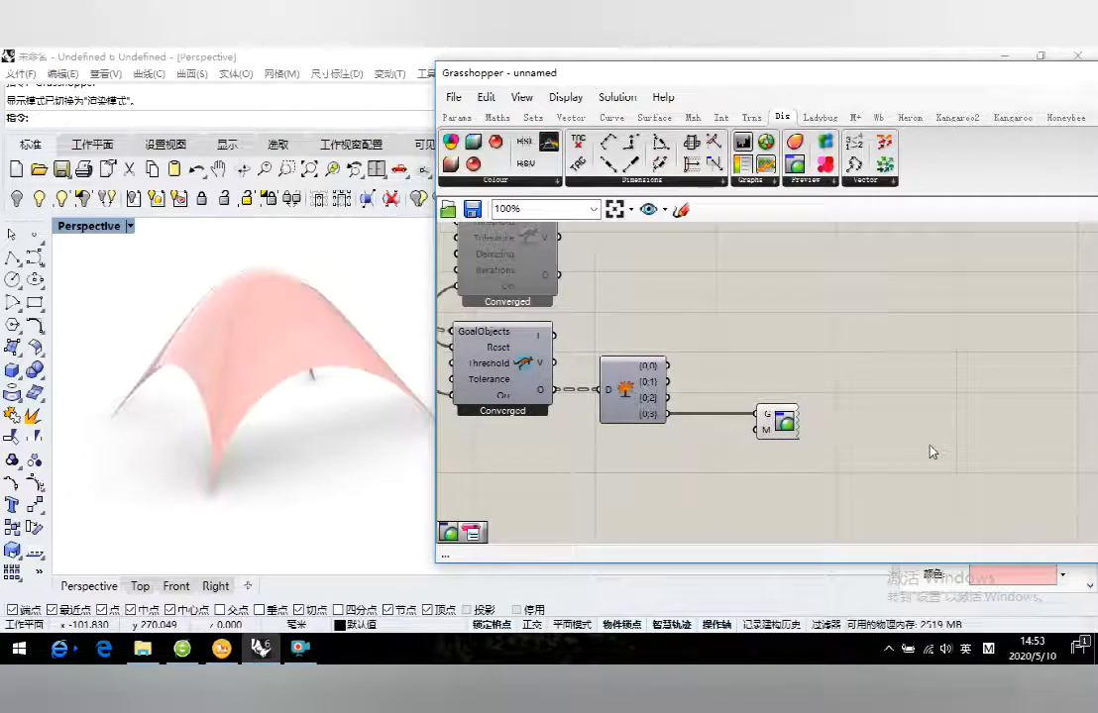
double_click(644, 74)
right_click_drag(314, 404, 321, 449)
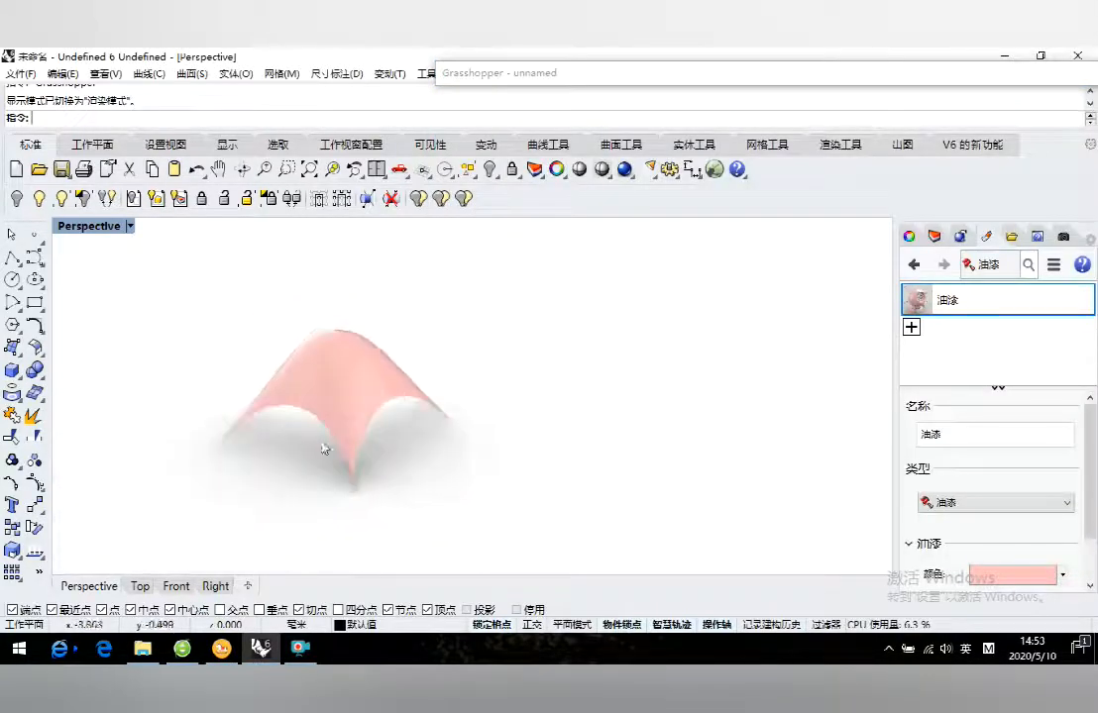
right_click_drag(406, 436, 555, 416)
scroll(495, 491, "up", 2)
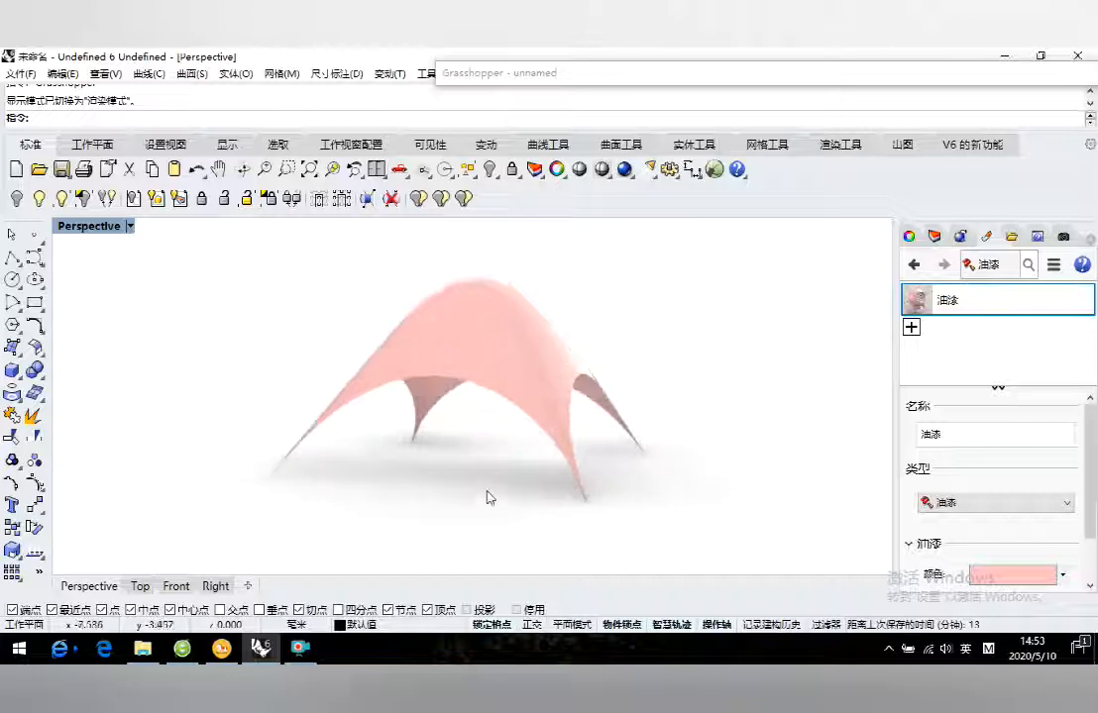
Step: Save the complete Grasshopper definition under the name 穹顶结构
left_click(721, 86)
scroll(870, 416, "down", 6)
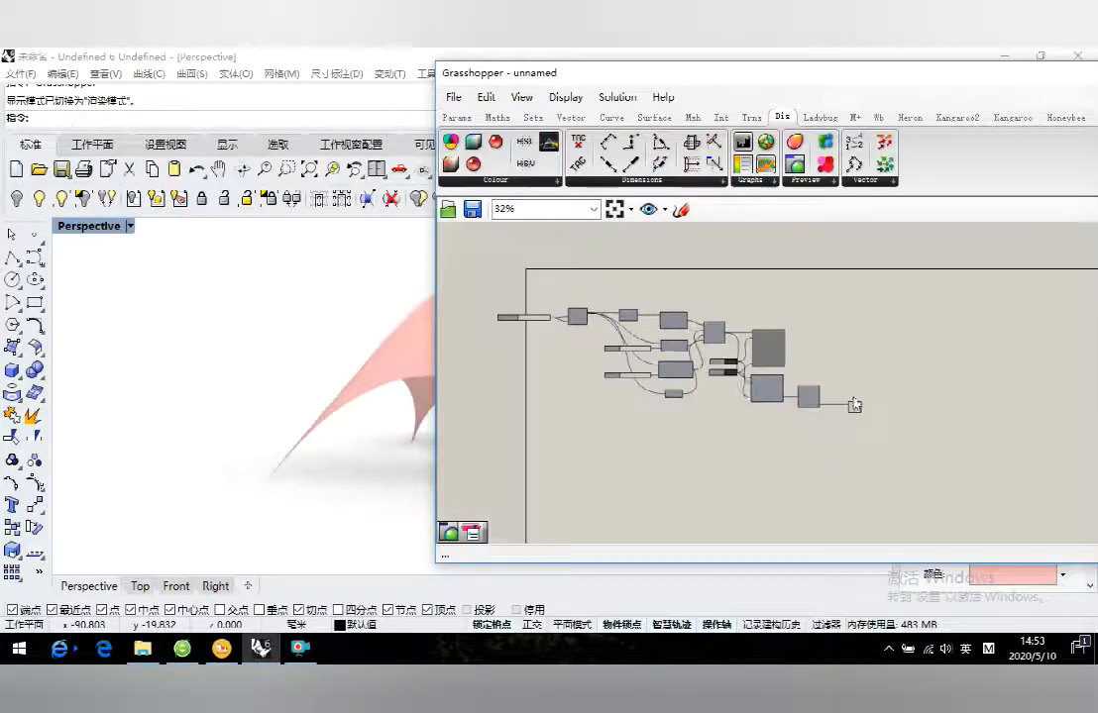
scroll(699, 369, "up", 3)
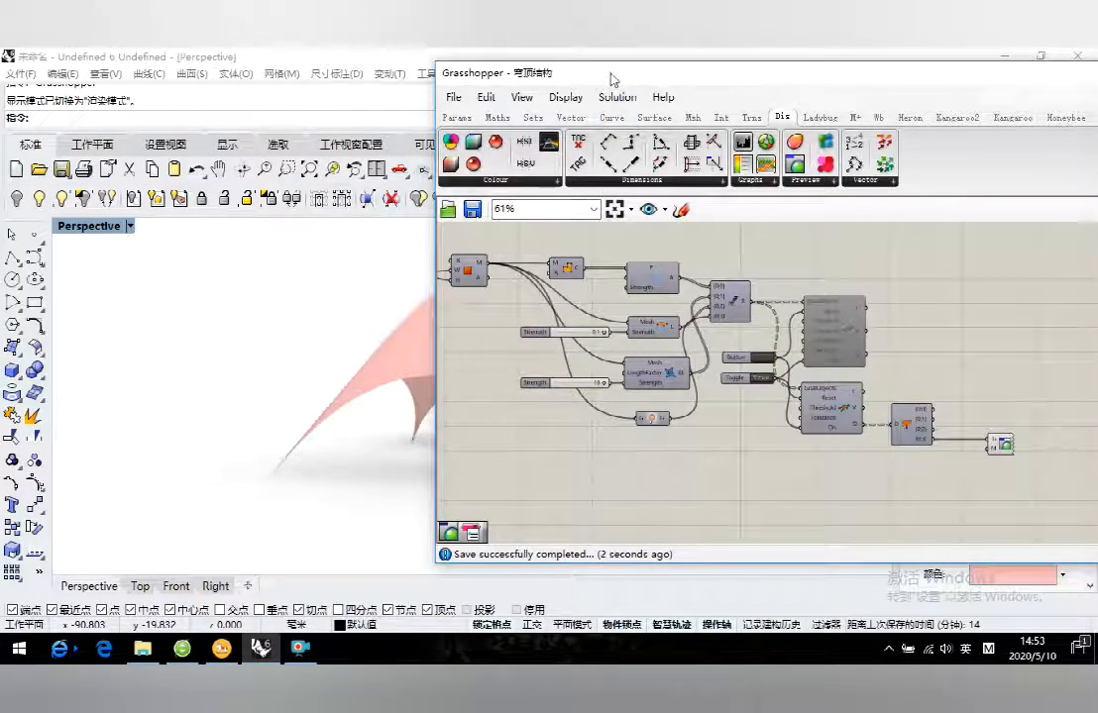
right_click_drag(544, 421, 693, 449)
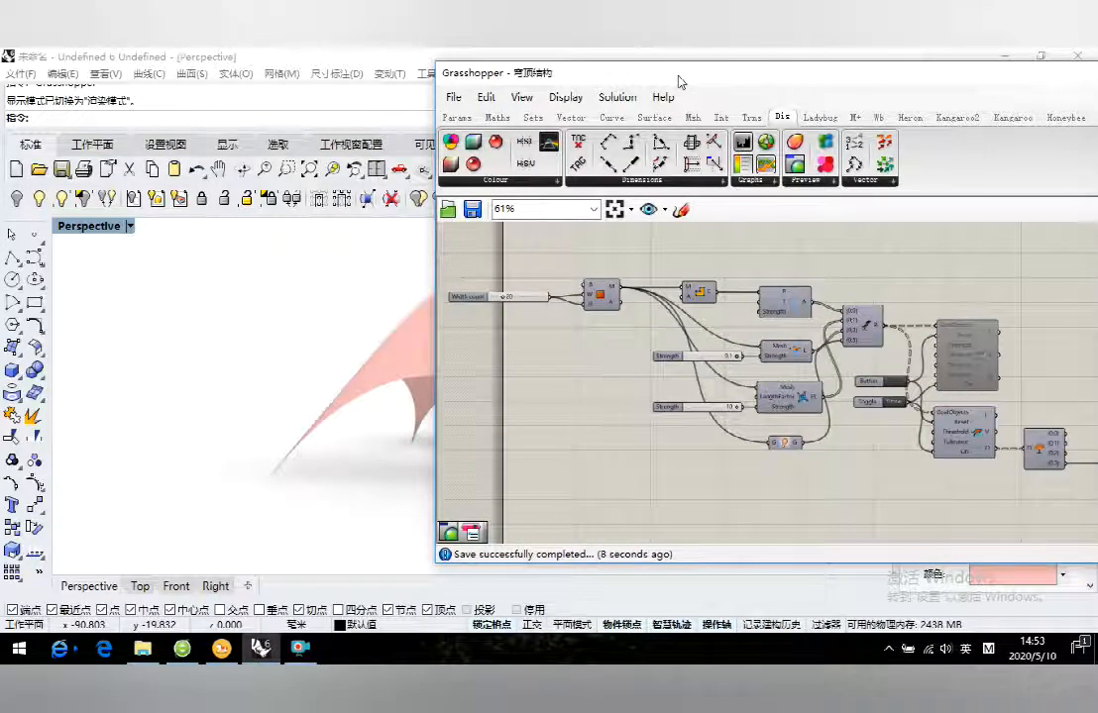
Step: Frame the rendered canopy in the Perspective view and capture it to a file at 2000 x 1300 pixels
double_click(682, 80)
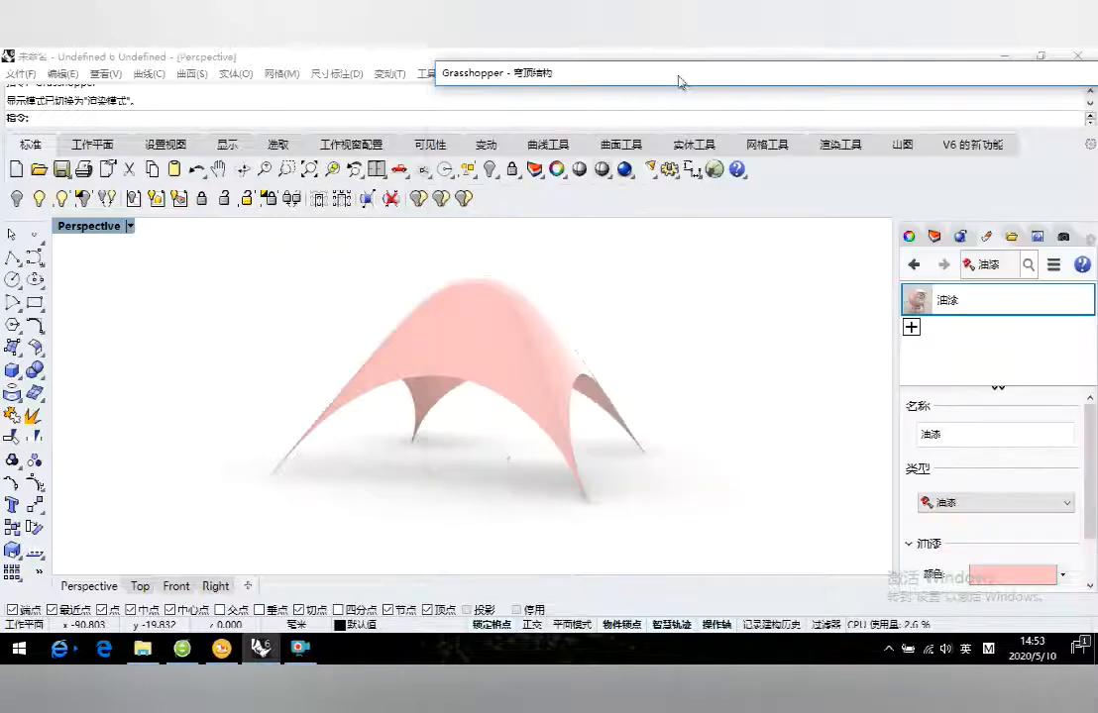
right_click_drag(485, 452, 617, 466)
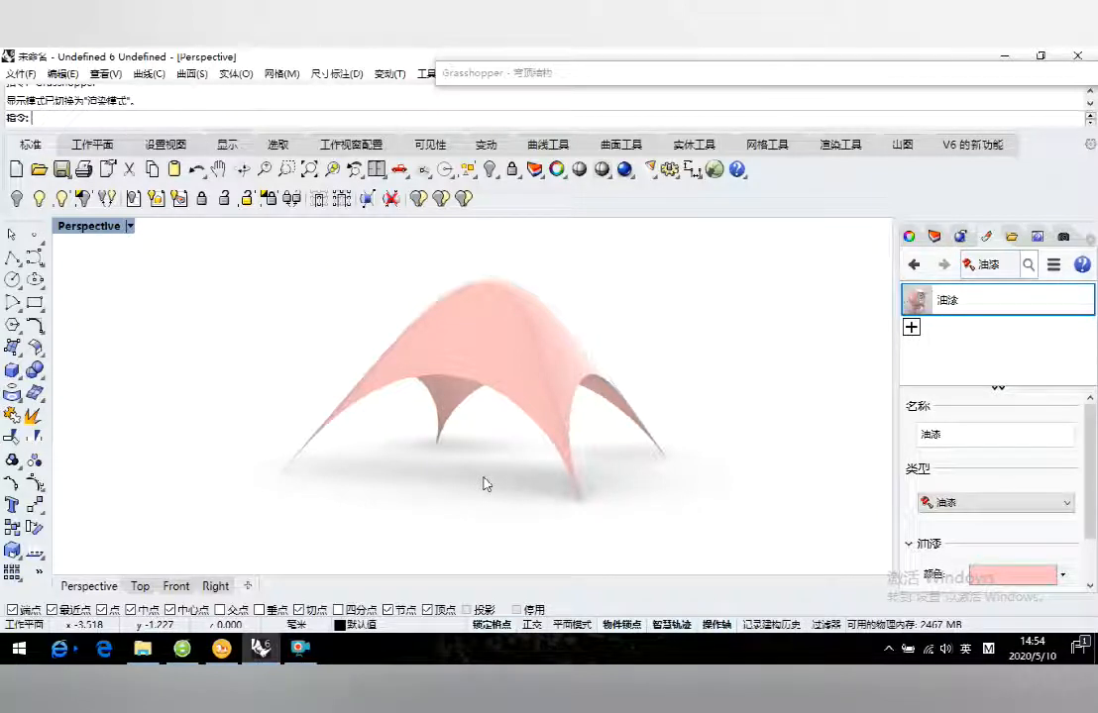
left_click(130, 228)
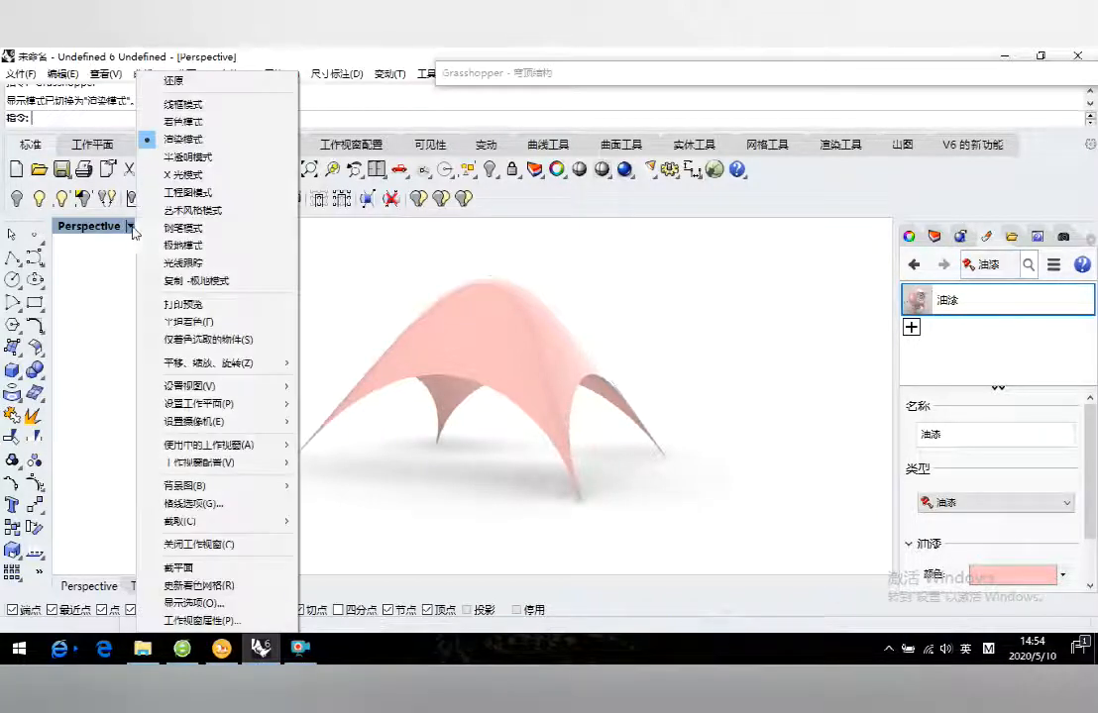
mouse_move(203, 386)
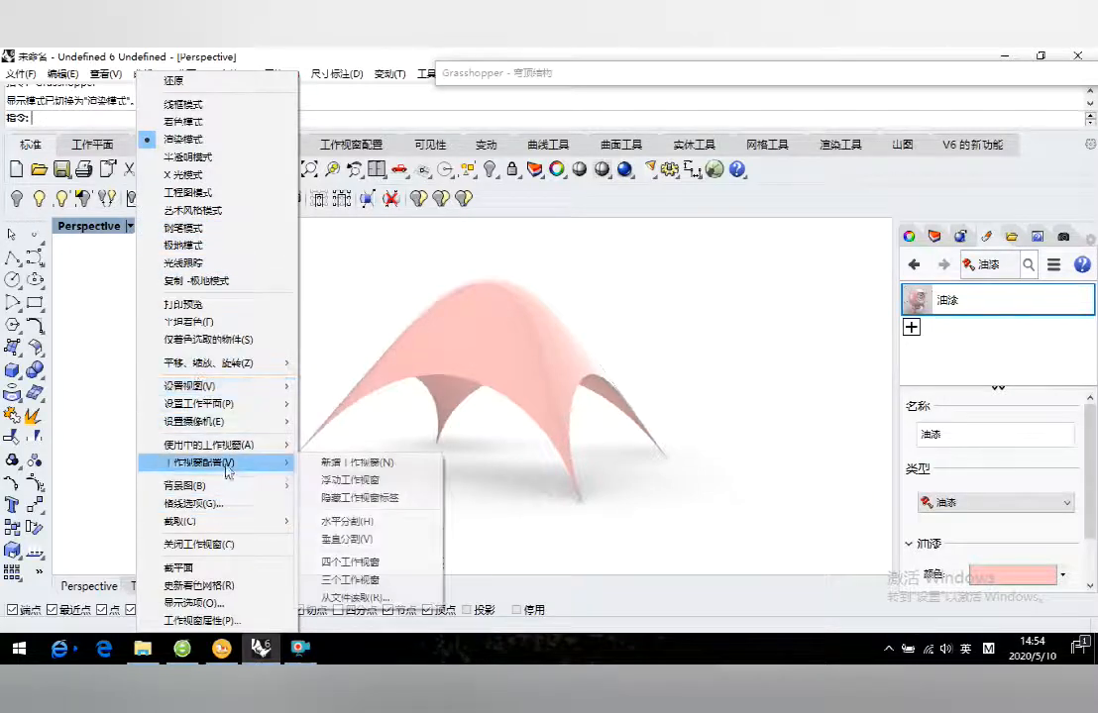
mouse_move(226, 532)
left_click(347, 539)
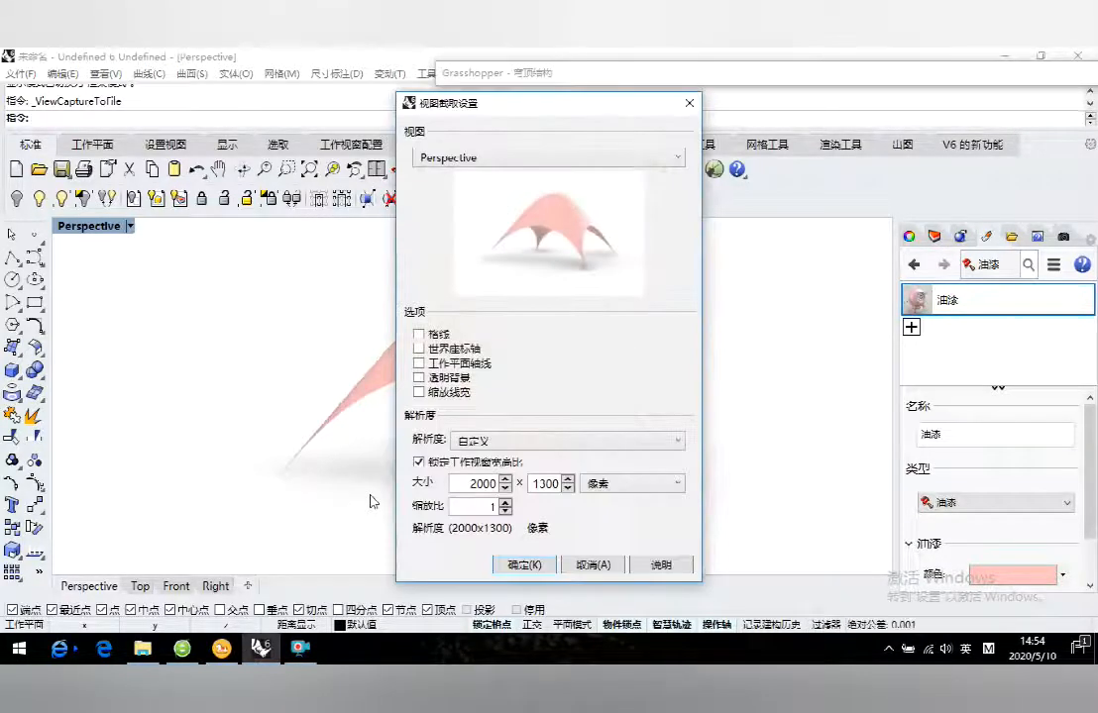
left_click(524, 565)
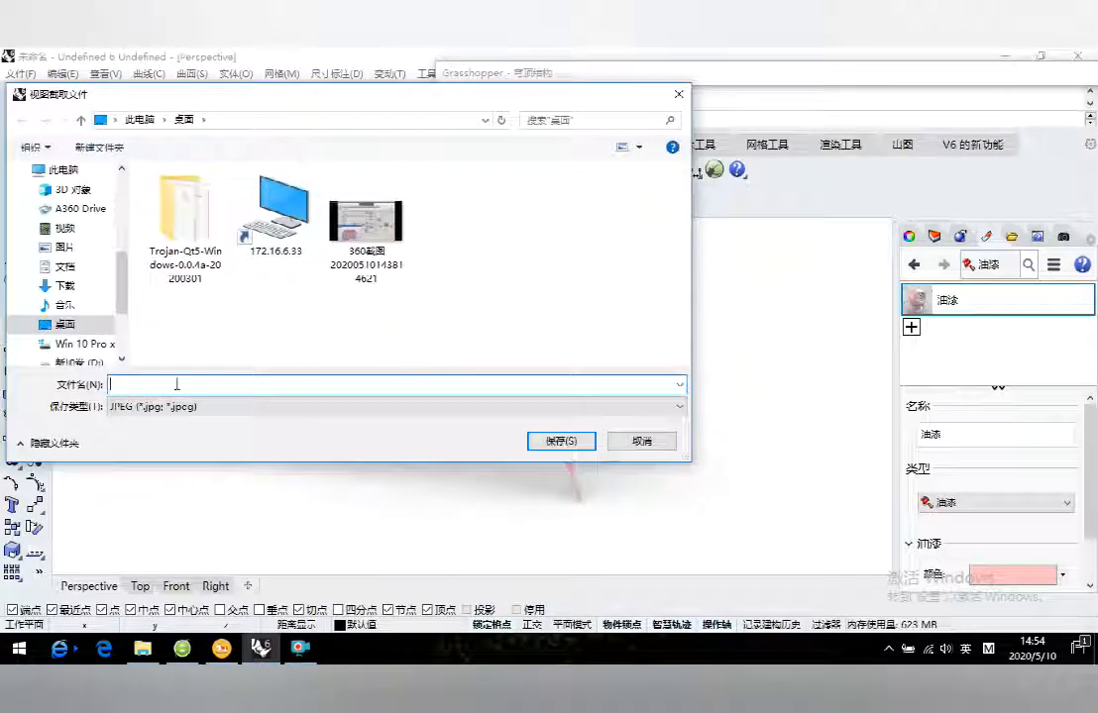
Step: Save the view capture to the desktop (桌面) as a JPEG named 穹顶结构
type("qiong")
key("BackSpace")
key("BackSpace")
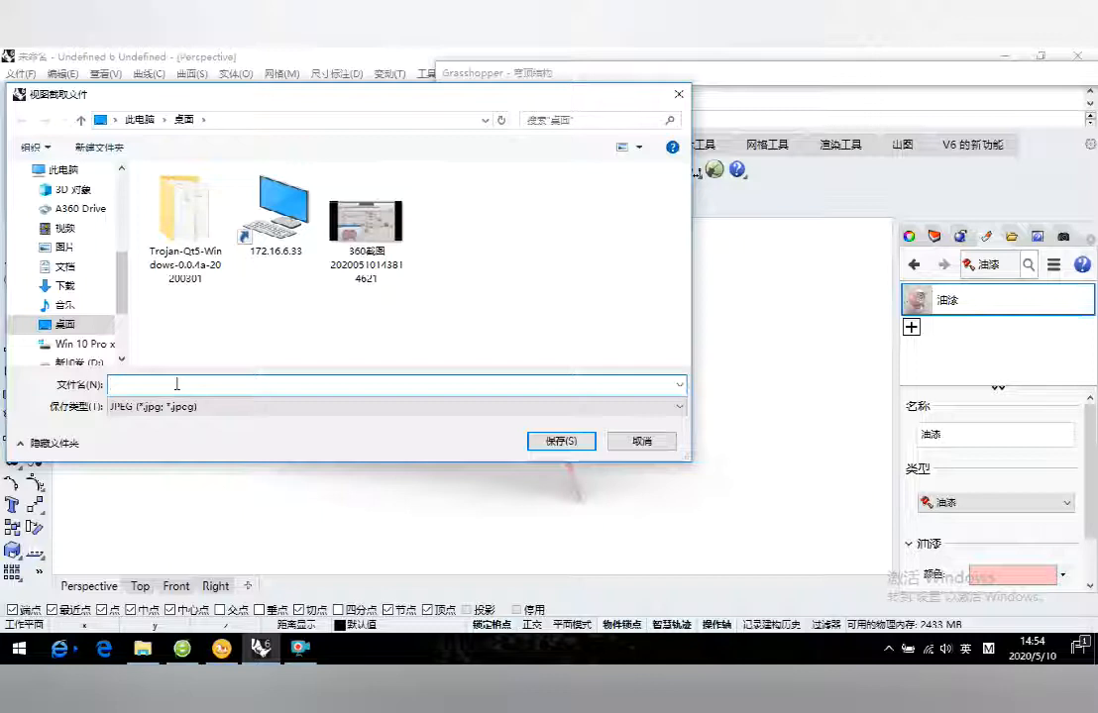
type("qiongding")
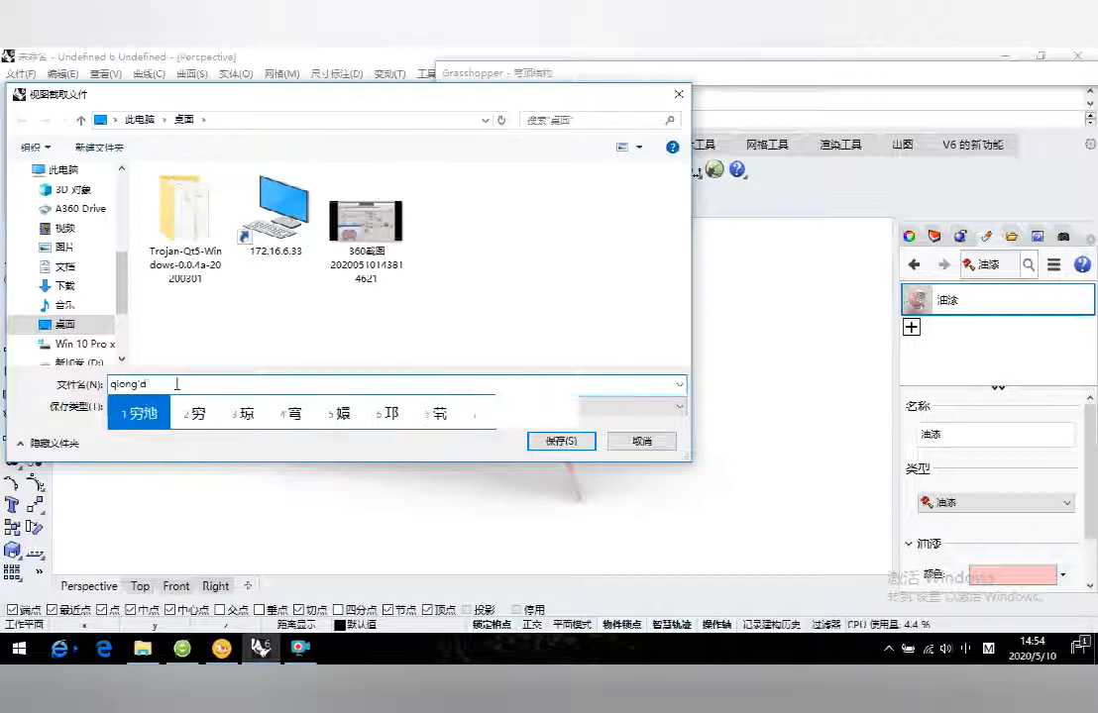
key("space")
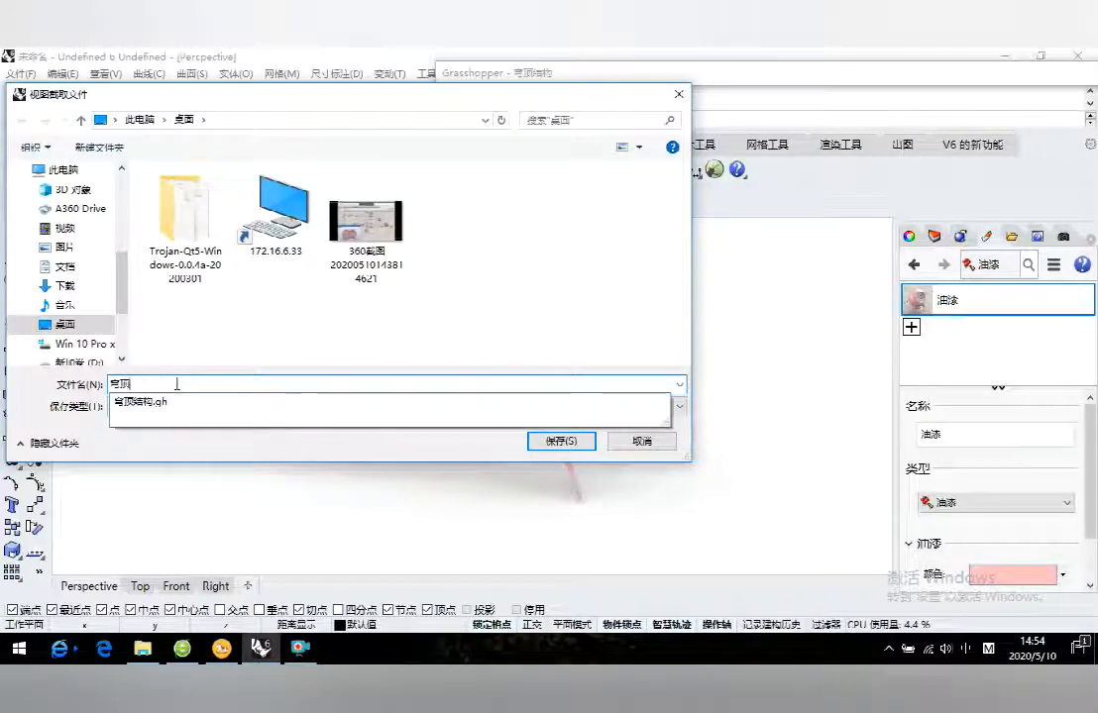
type("jiegou")
key("space")
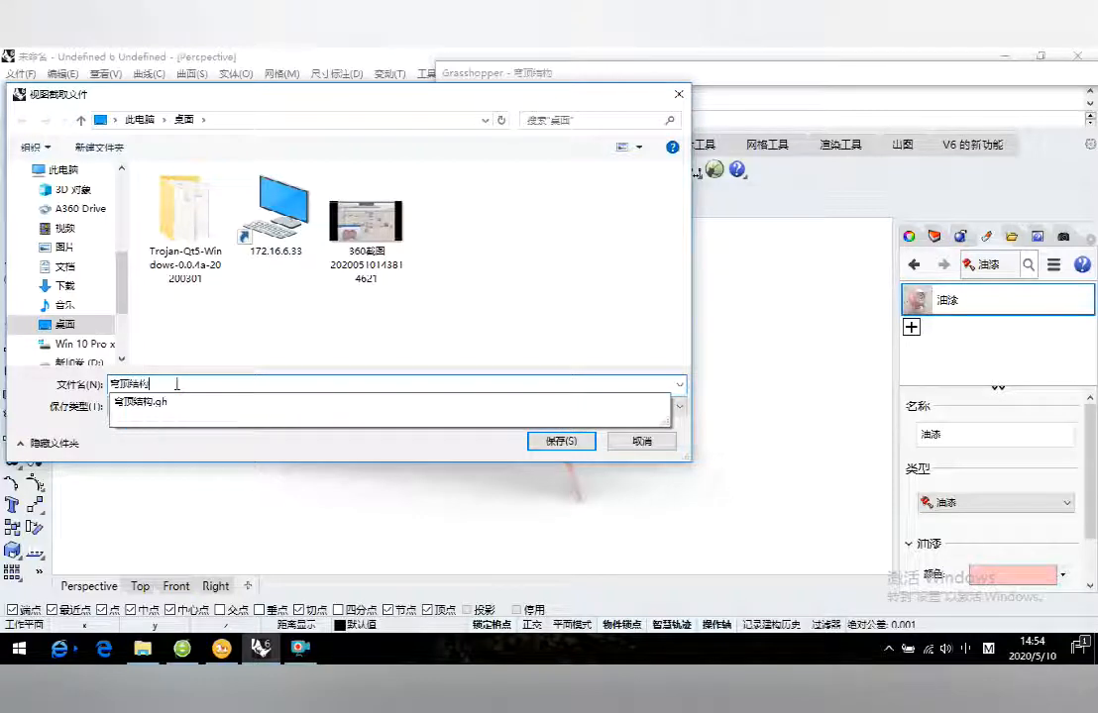
key("Return")
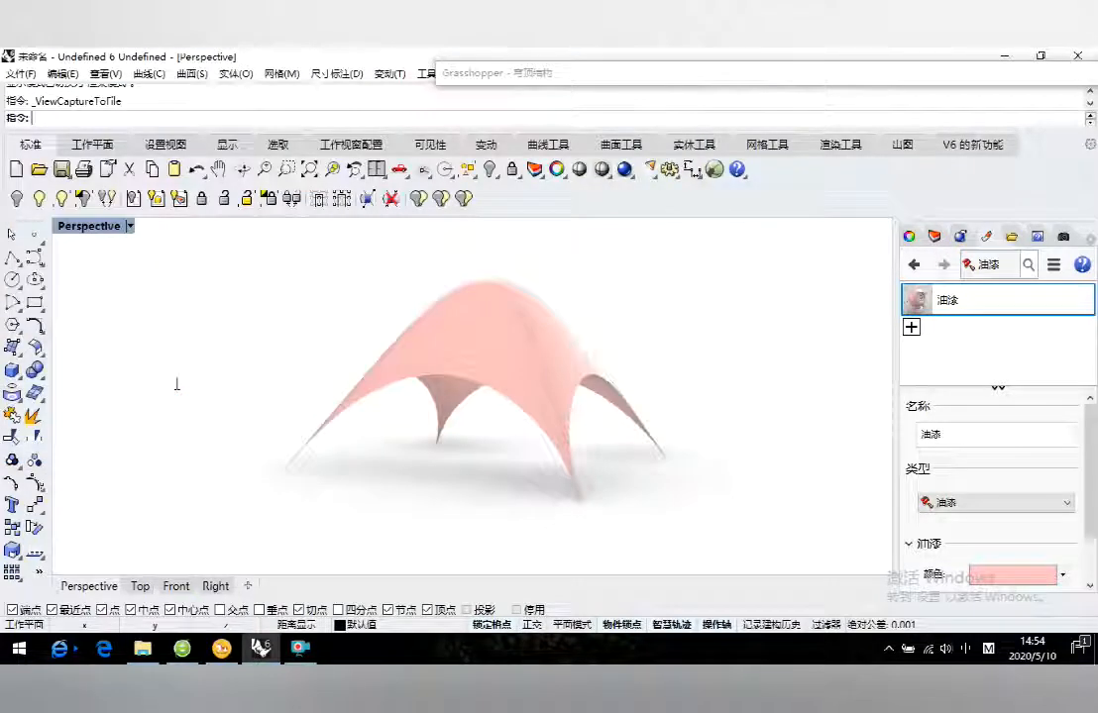